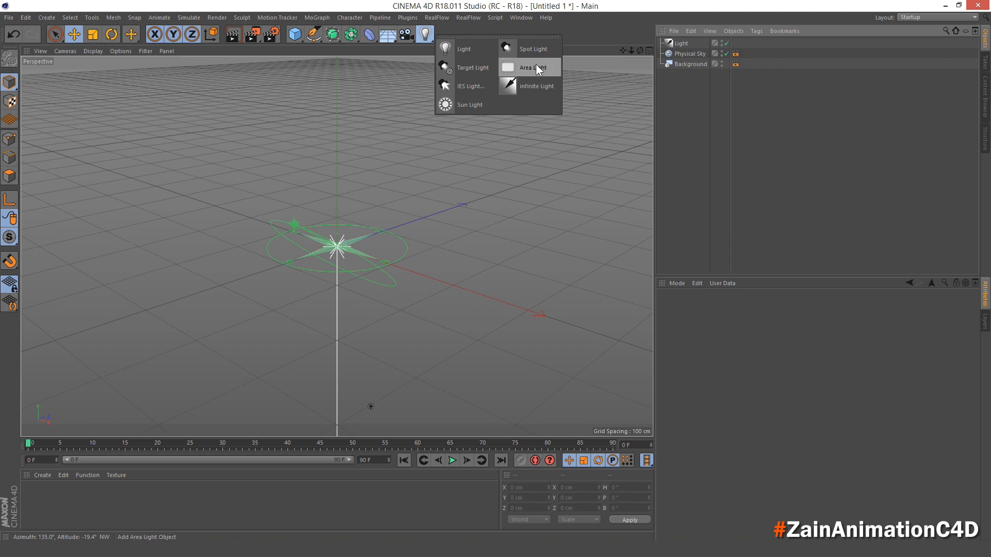
# Step: Add an area light and set its colour to hue 10°, saturation 50% and value 100%
pyautogui.click(535, 68)
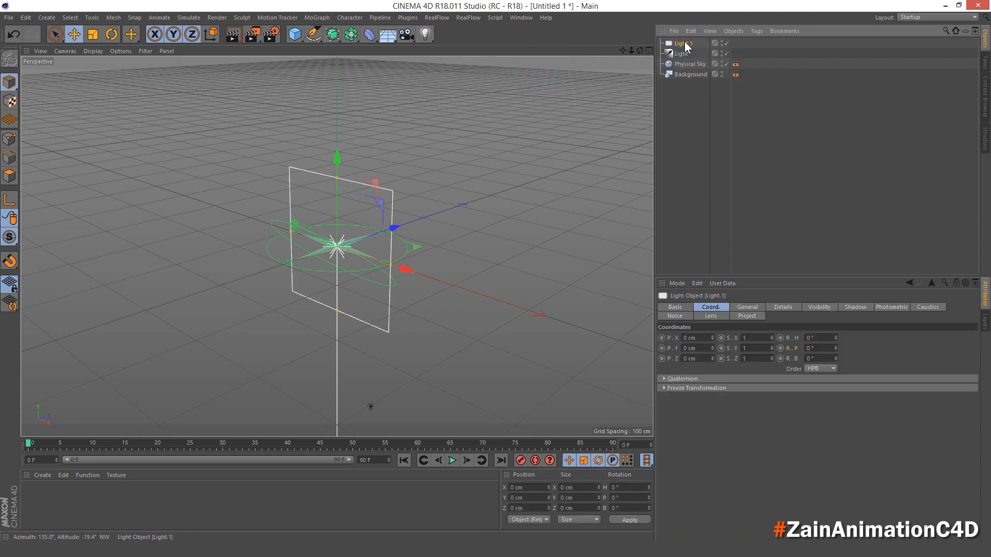
pyautogui.click(751, 308)
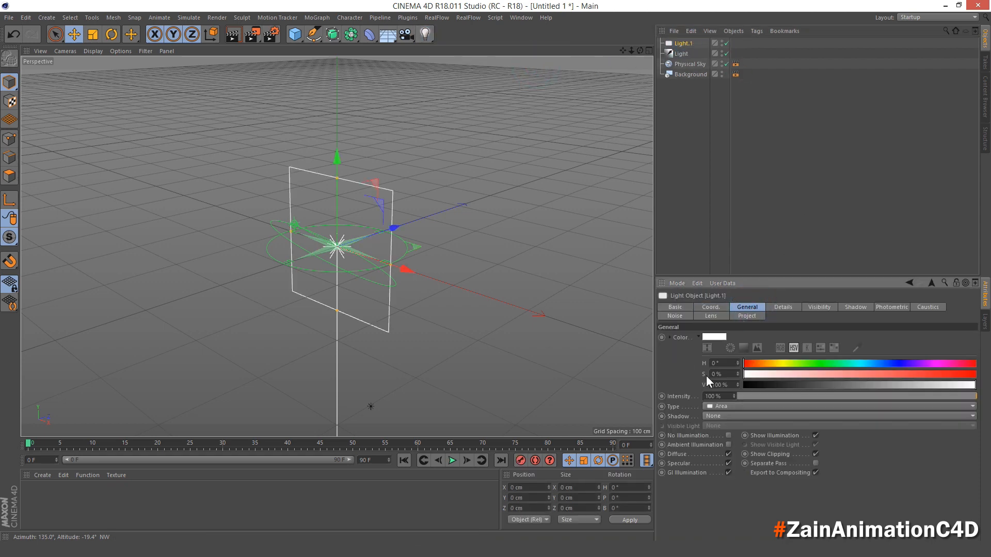
pyautogui.click(721, 362)
pyautogui.write('10')
pyautogui.press('Tab')
pyautogui.write('50')
pyautogui.press('Tab')
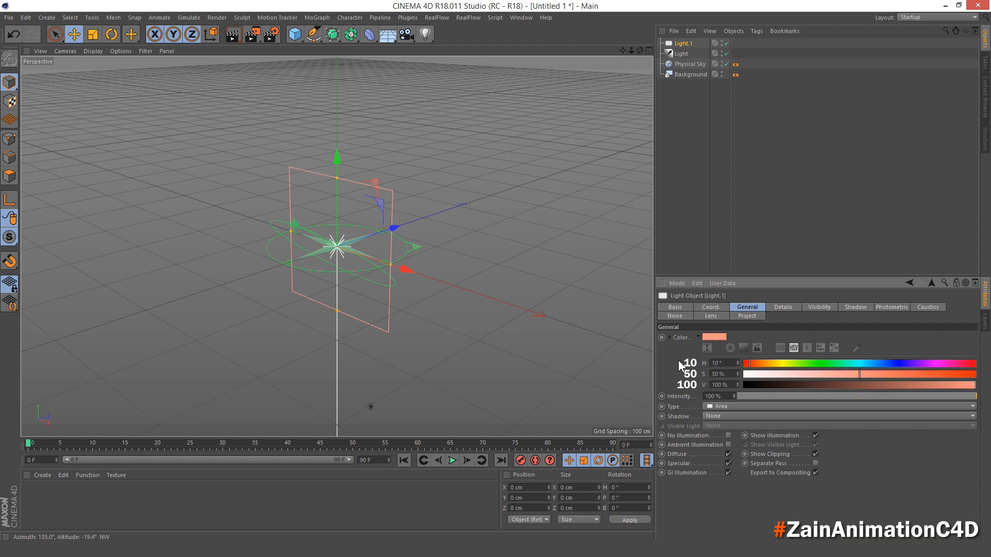
pyautogui.click(683, 228)
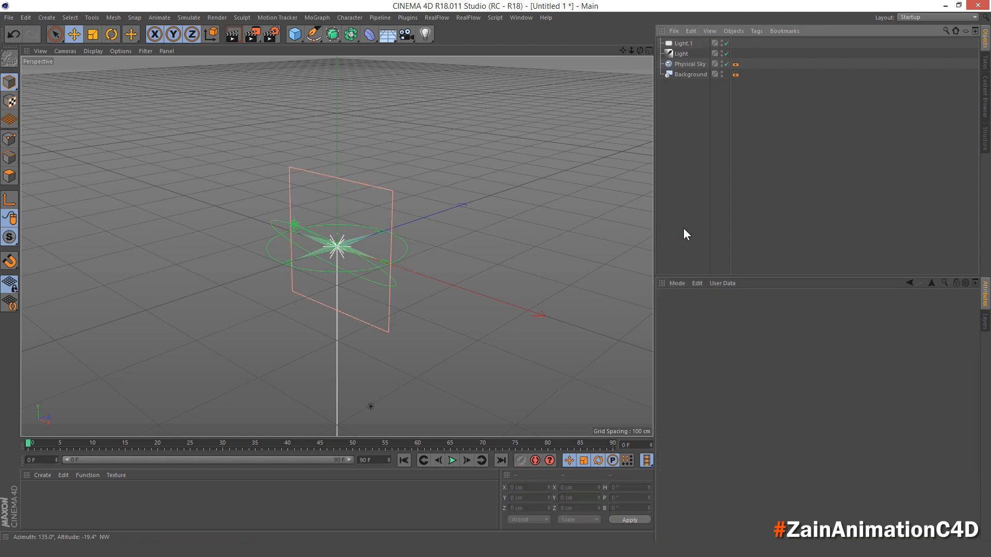
# Step: Place the new area light inside a MoGraph Cloner and set the cloner's mode to Radial
pyautogui.click(689, 45)
pyautogui.click(325, 19)
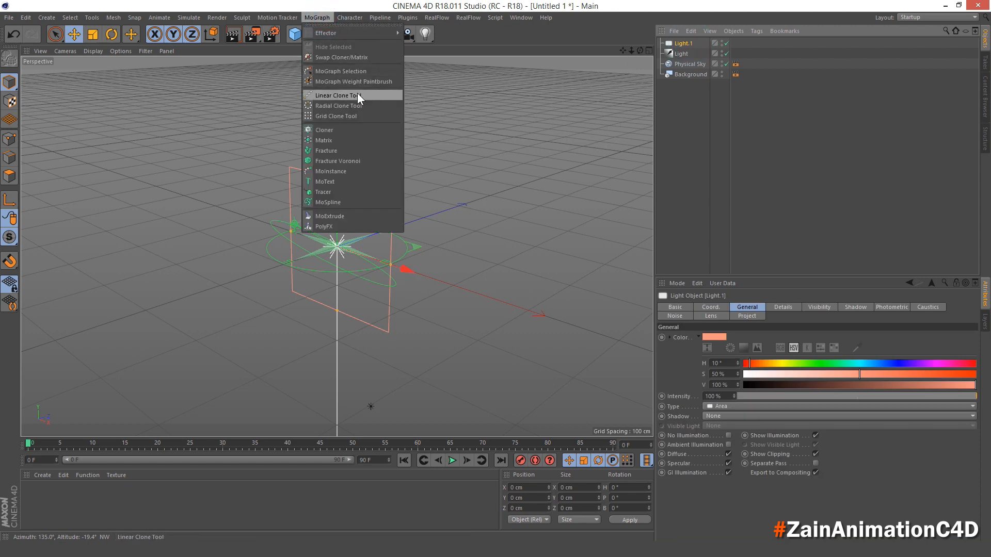
pyautogui.keyDown('alt'); pyautogui.click(340, 130); pyautogui.keyUp('alt')
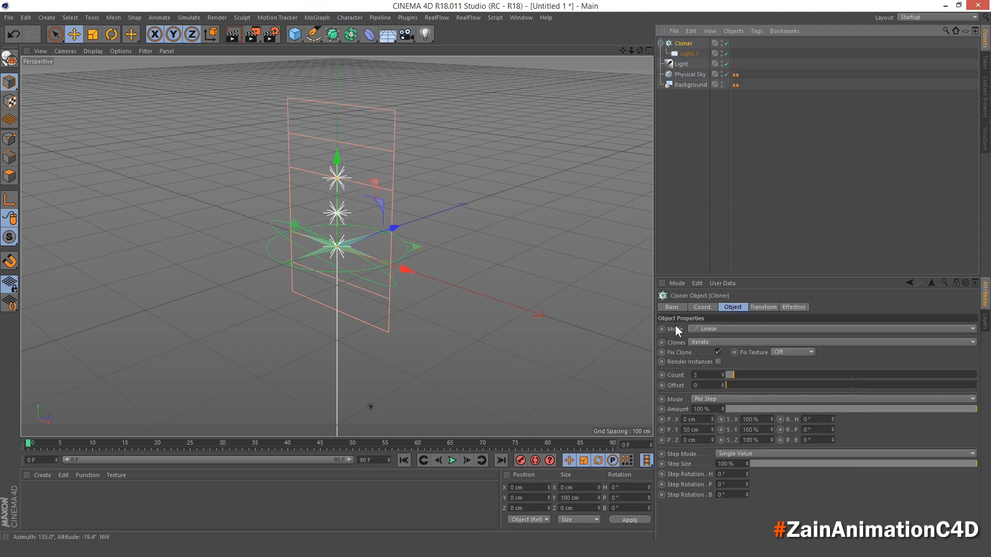
pyautogui.click(701, 329)
pyautogui.click(720, 358)
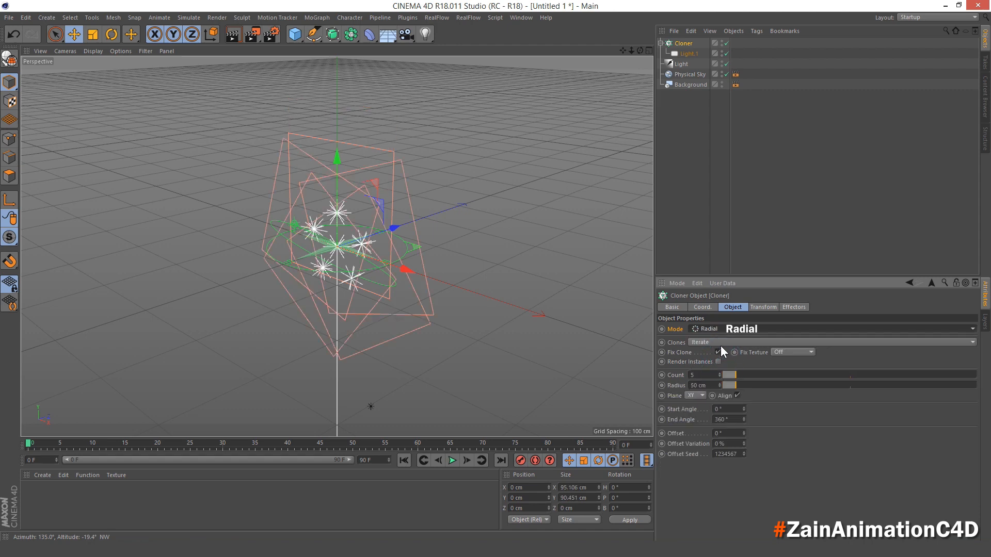
# Step: Set the cloner's radius to 1000 cm and its plane to XZ
pyautogui.click(707, 386)
pyautogui.write('10')
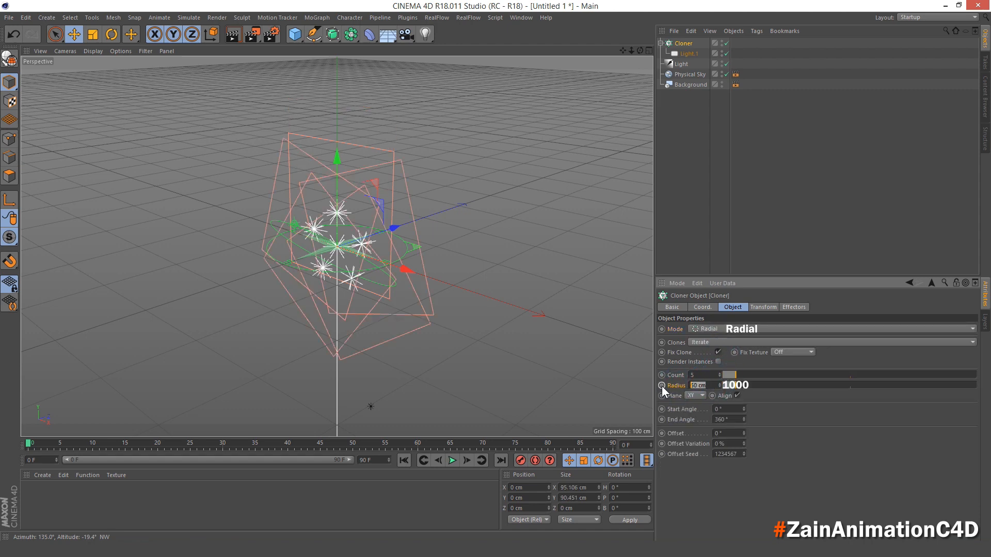
pyautogui.write('00')
pyautogui.press('Return')
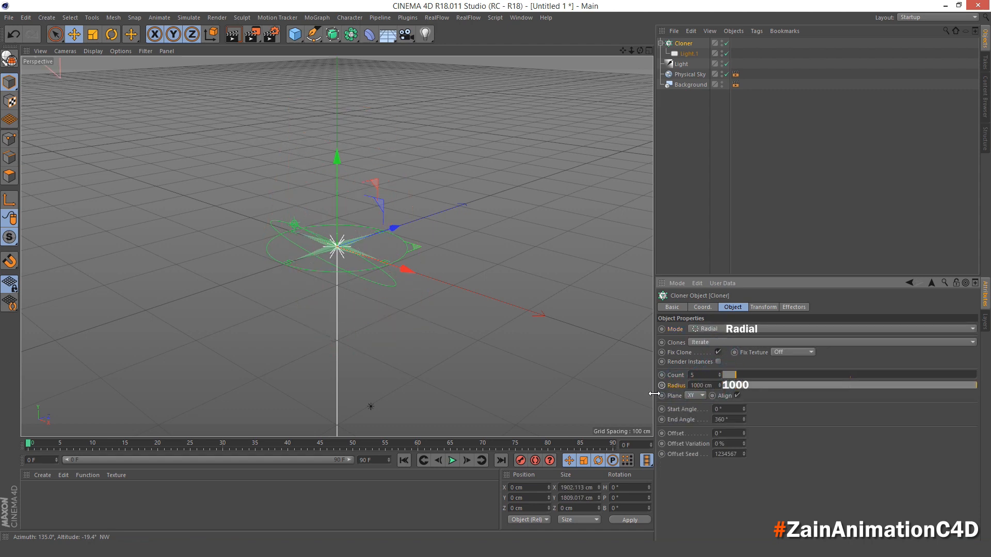
pyautogui.click(695, 395)
pyautogui.click(697, 423)
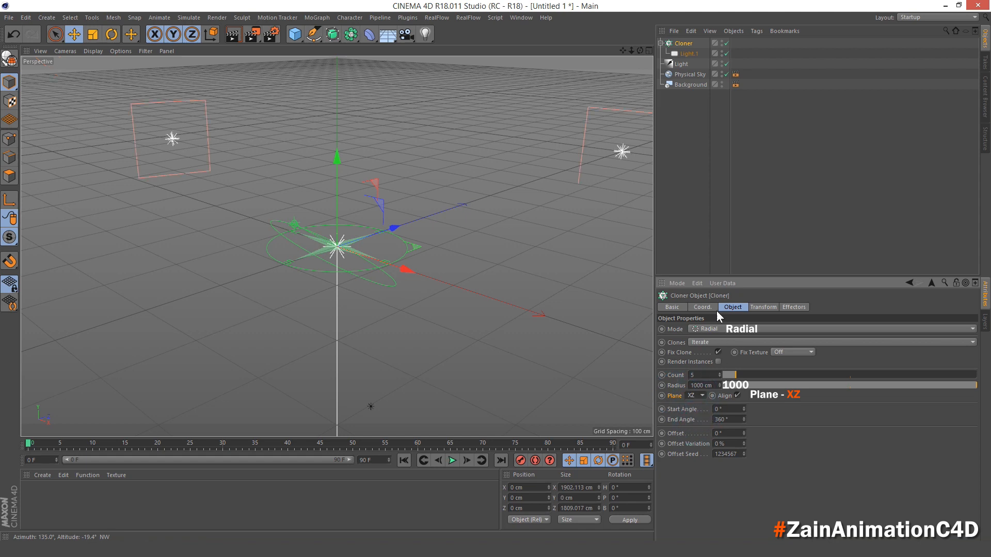
# Step: Raise the cloner to a Y position of 200 cm and deselect it
pyautogui.click(707, 307)
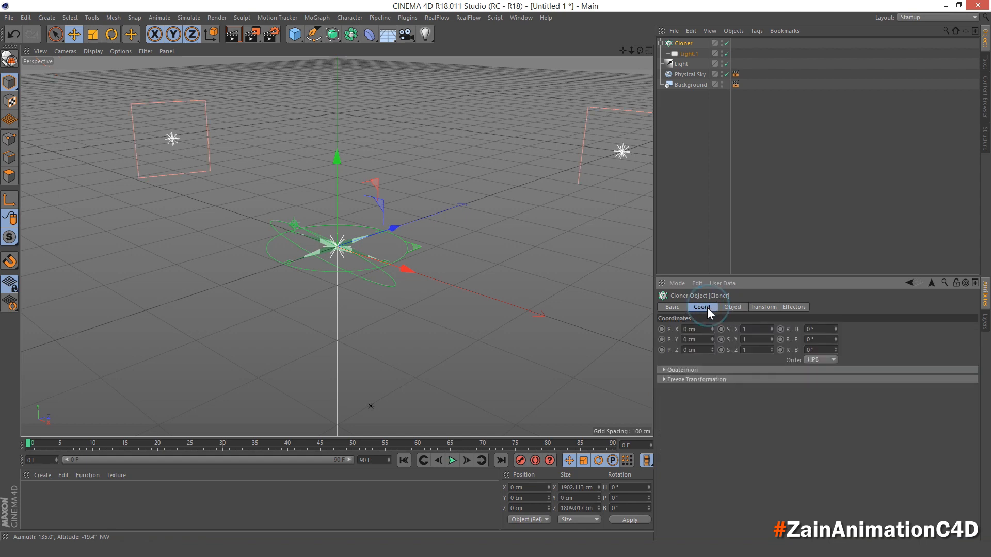
pyautogui.click(678, 340)
pyautogui.write('200')
pyautogui.press('Return')
pyautogui.click(691, 201)
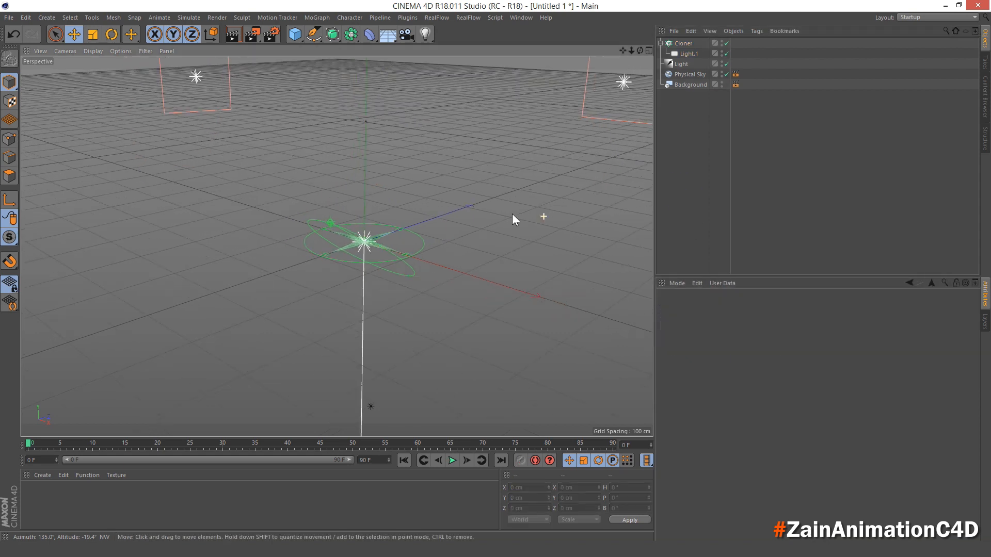
# Step: Collapse the cloner's hierarchy, add a Tube primitive and rename it Triangle
pyautogui.keyDown('alt'); pyautogui.moveTo(513, 219); pyautogui.dragTo(496, 237); pyautogui.keyUp('alt')
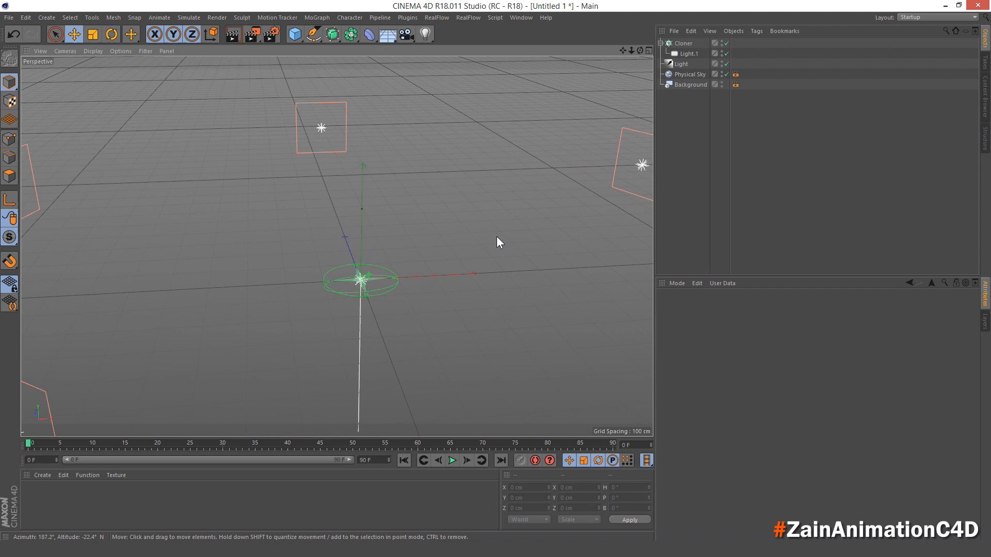
pyautogui.click(661, 44)
pyautogui.click(296, 35)
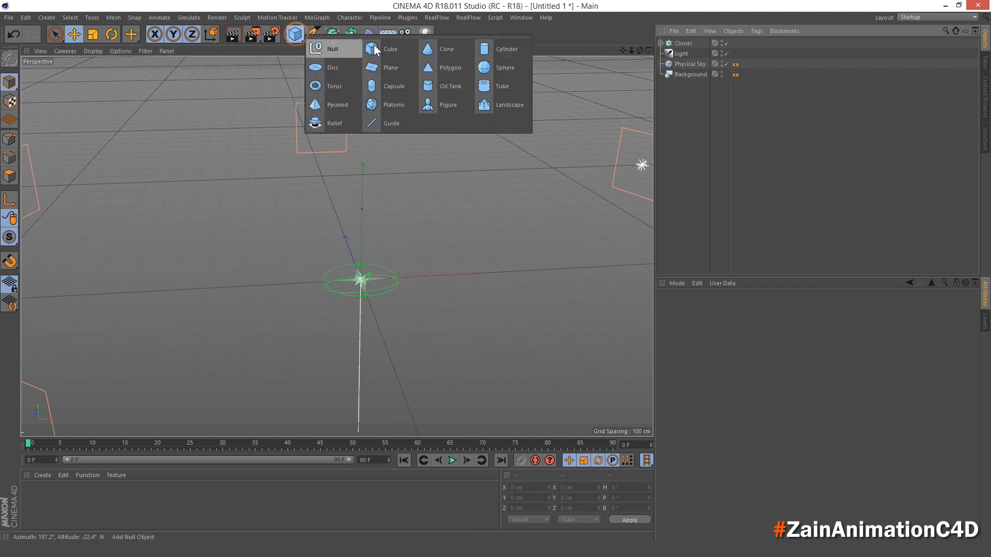
pyautogui.click(490, 87)
pyautogui.doubleClick(682, 43)
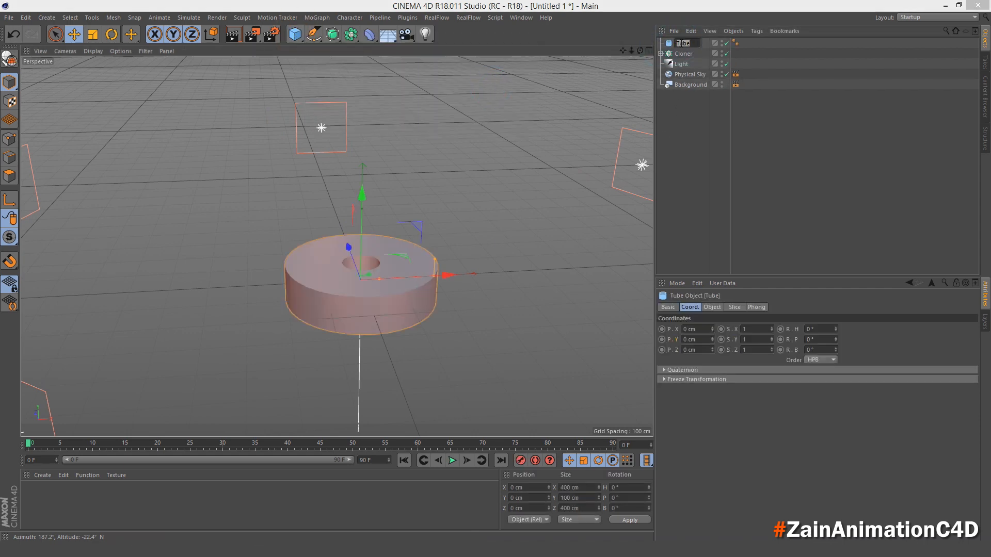
pyautogui.write('Triangle')
pyautogui.press('Return')
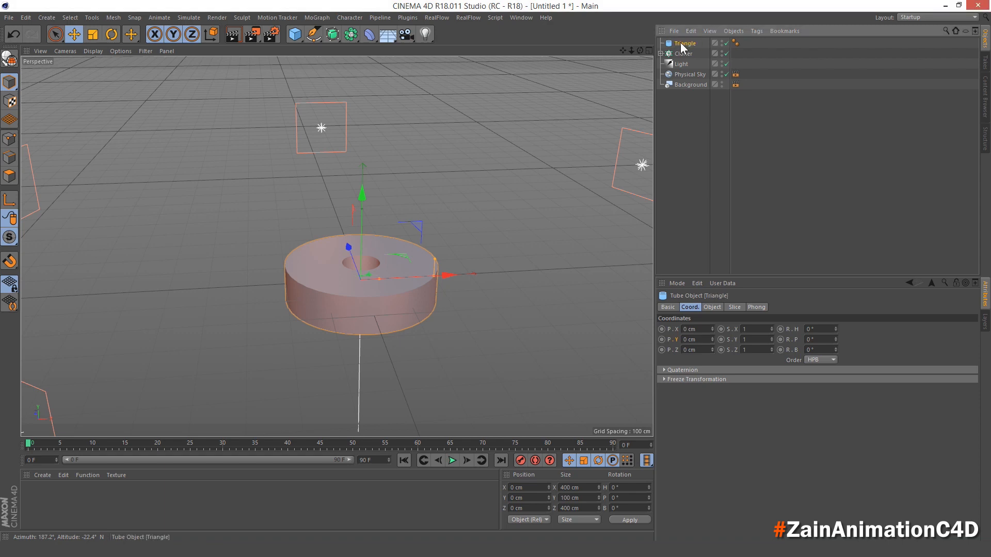
# Step: Set the Triangle tube's inner radius to 100 cm, outer radius to 200 cm and rotation segments to 3
pyautogui.click(712, 307)
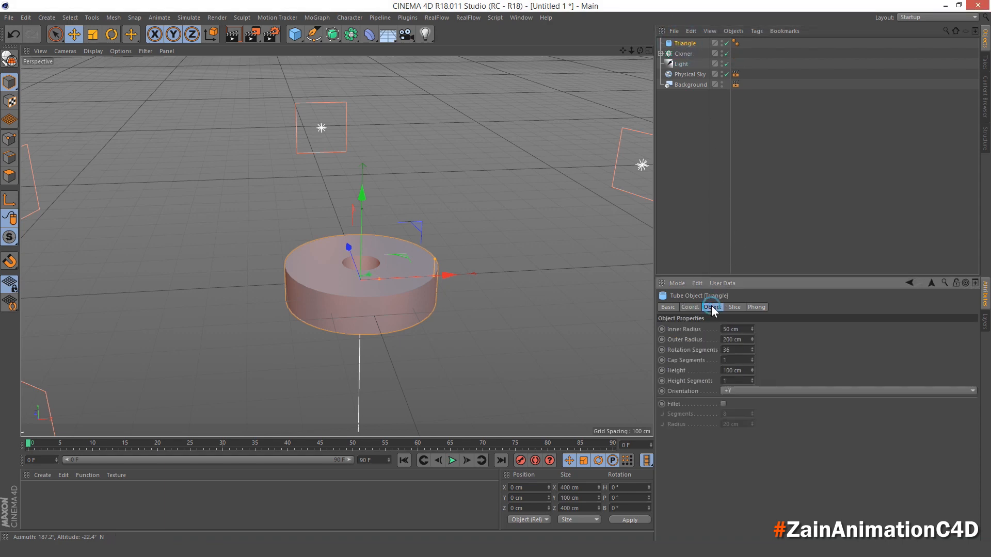
pyautogui.click(722, 329)
pyautogui.press('Return')
pyautogui.press('Tab')
pyautogui.press('Tab')
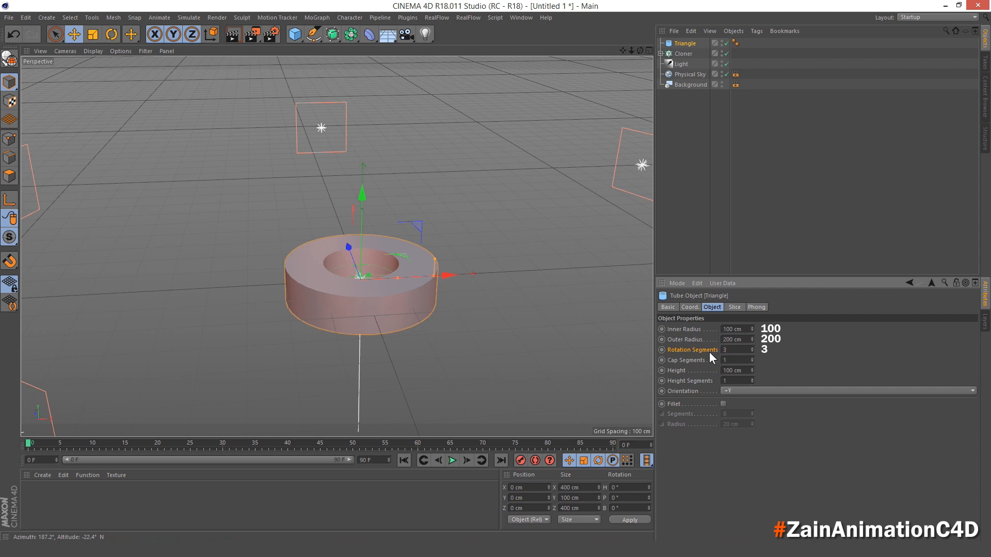
pyautogui.write('3')
pyautogui.press('Return')
# Step: Give the Triangle tube 36 cap segments, a height of 60 cm, 36 height segments and +Z orientation
pyautogui.click(680, 360)
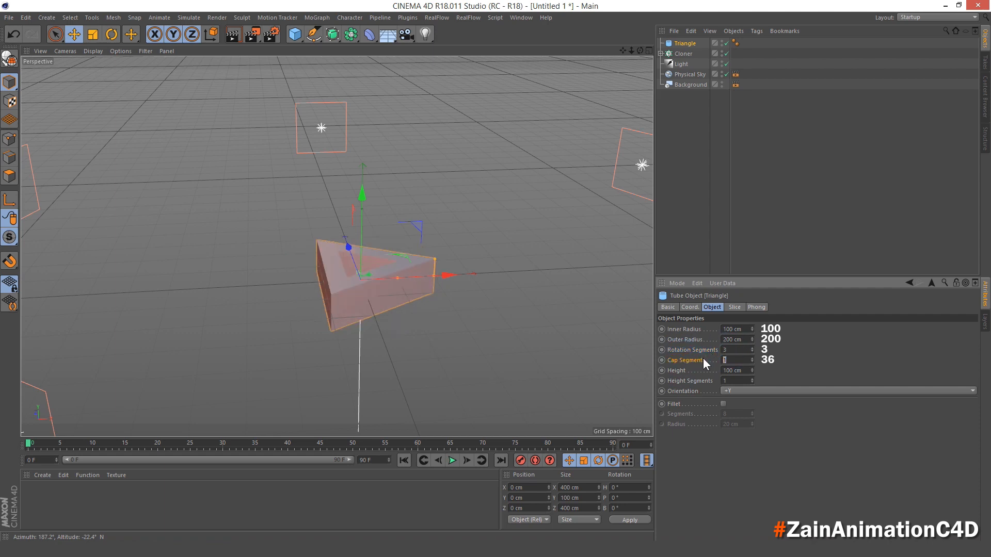
pyautogui.click(681, 371)
pyautogui.doubleClick(737, 370)
pyautogui.write('60')
pyautogui.press('Return')
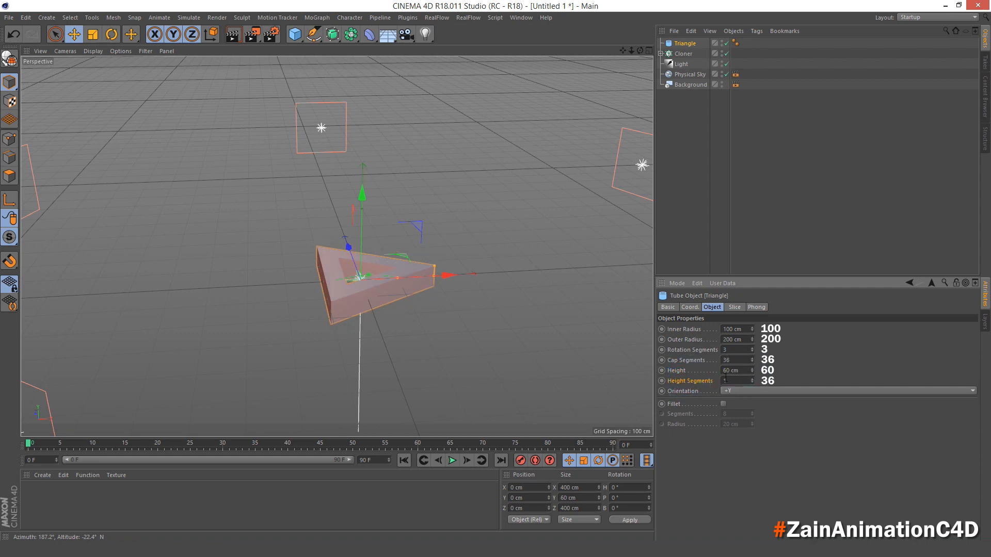
pyautogui.doubleClick(731, 380)
pyautogui.click(730, 390)
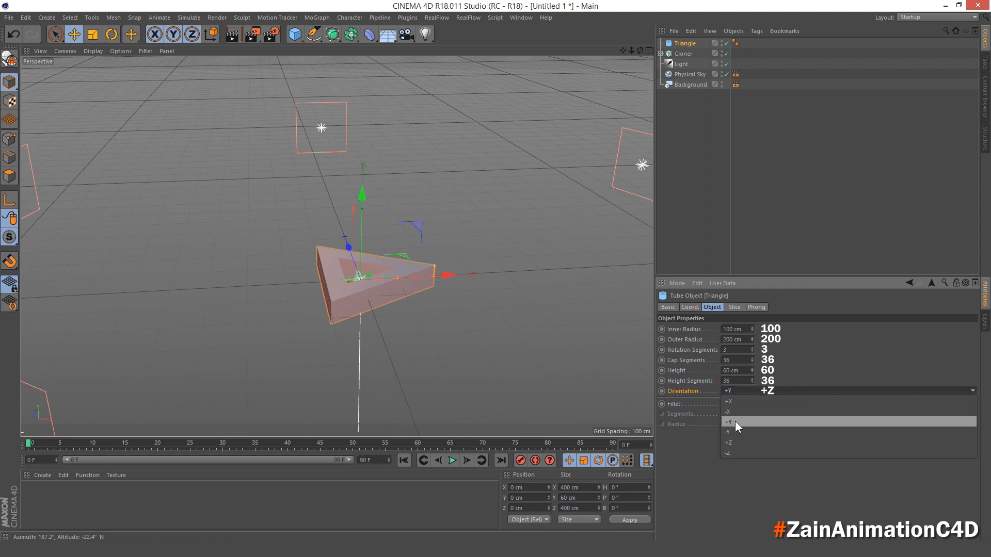
pyautogui.click(736, 446)
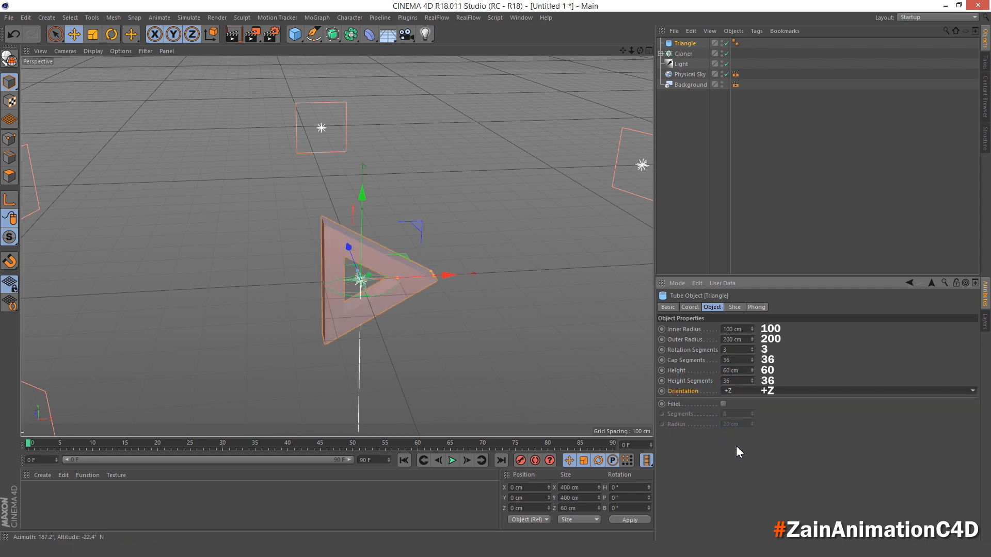
# Step: Enable the Triangle tube's fillet and set the fillet radius to 8 cm
pyautogui.click(723, 403)
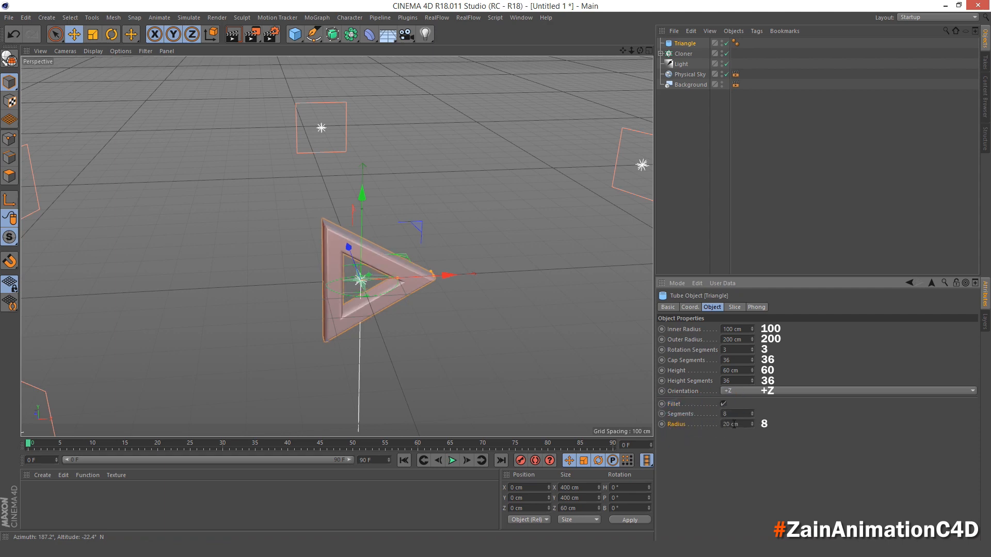
pyautogui.moveTo(740, 425); pyautogui.dragTo(725, 426)
pyautogui.press('Return')
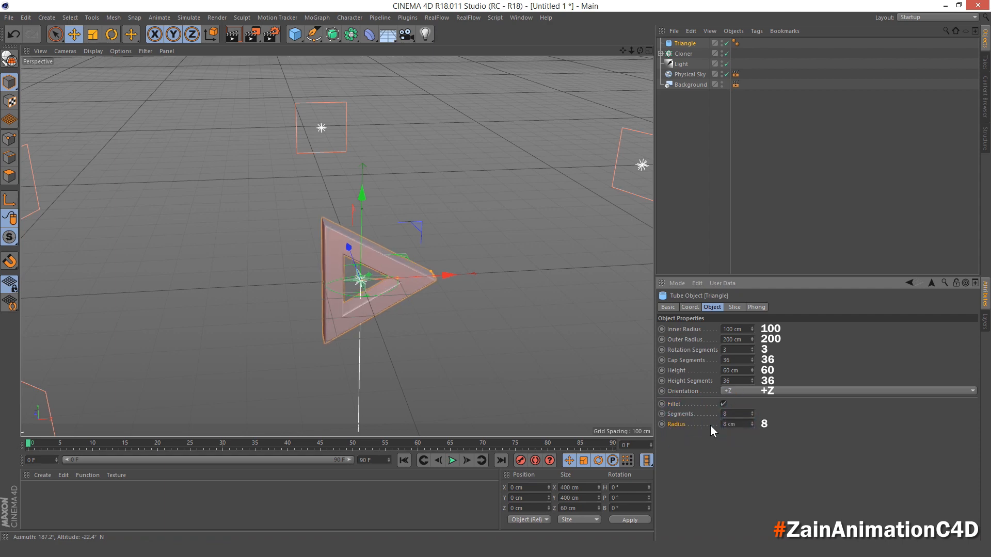
# Step: Rotate the Triangle tube's bank to 30° so it points upward, and deselect it
pyautogui.click(694, 307)
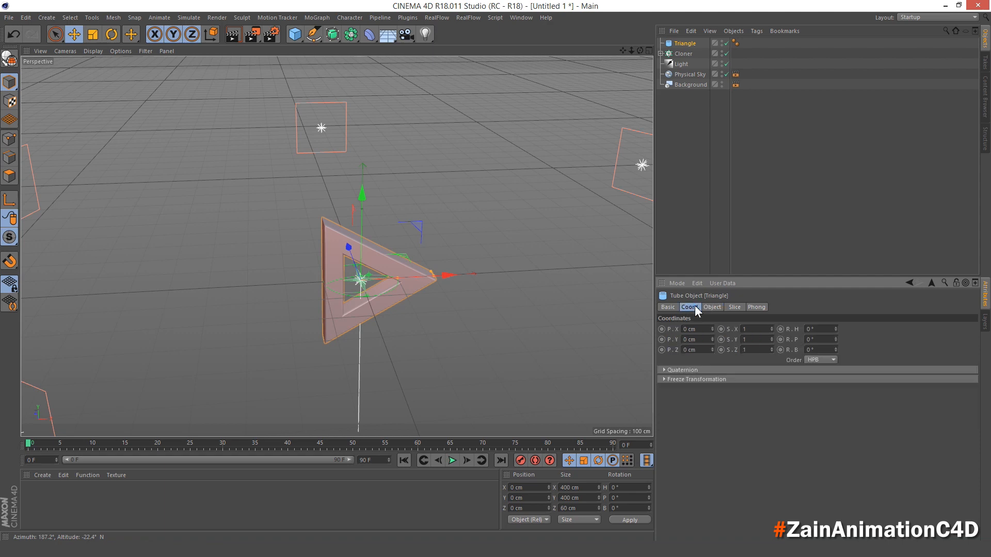
pyautogui.click(793, 351)
pyautogui.press('Return')
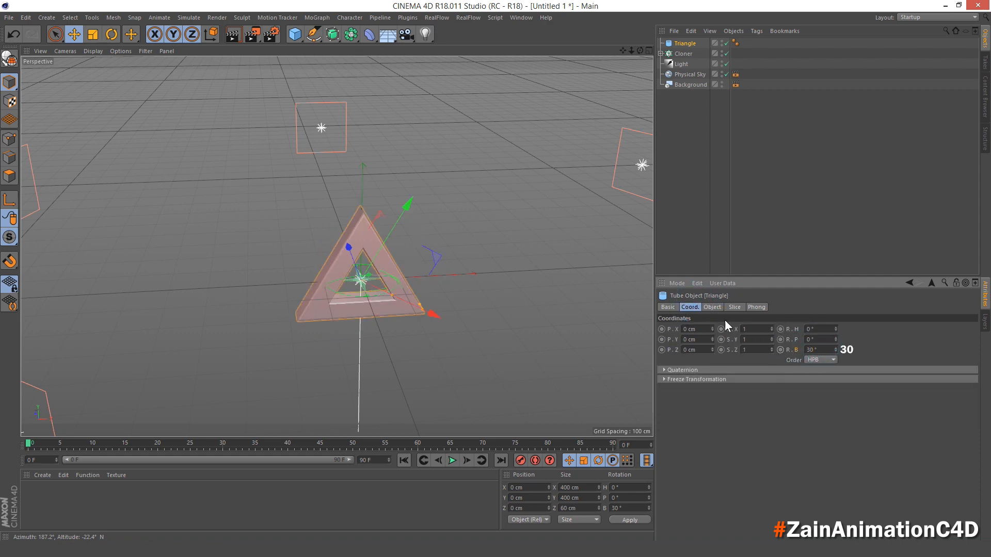
pyautogui.scroll(5, 366, 293)
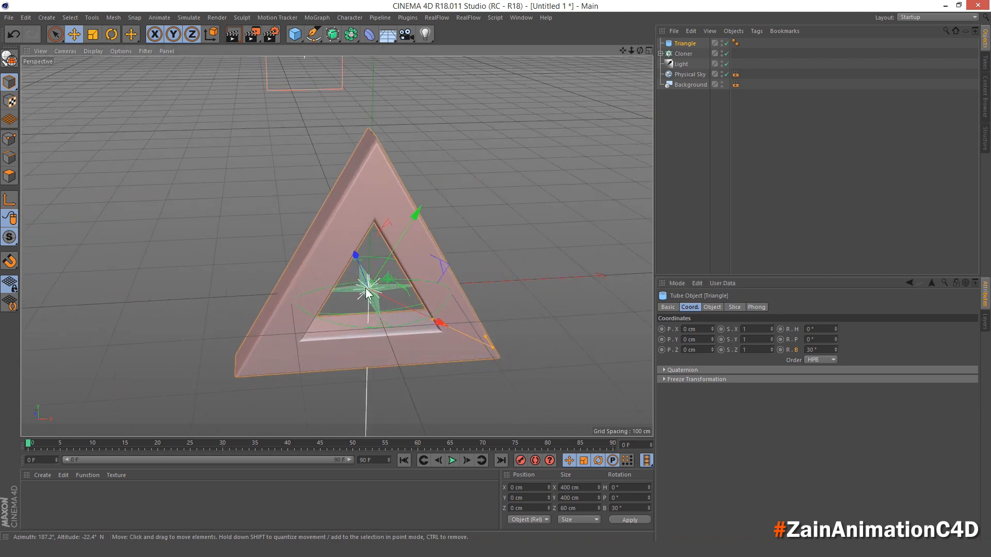
pyautogui.keyDown('alt'); pyautogui.moveTo(366, 293); pyautogui.dragTo(356, 273); pyautogui.keyUp('alt')
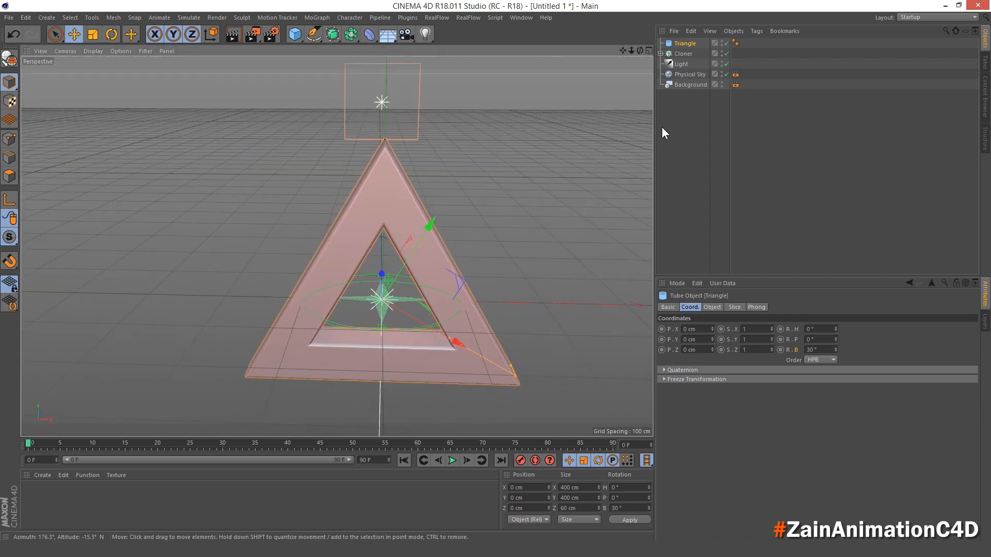
pyautogui.click(688, 136)
# Step: Add a second Tube primitive with an inner radius of 40 cm and an outer radius of 75 cm
pyautogui.scroll(-2, 393, 238)
pyautogui.click(296, 36)
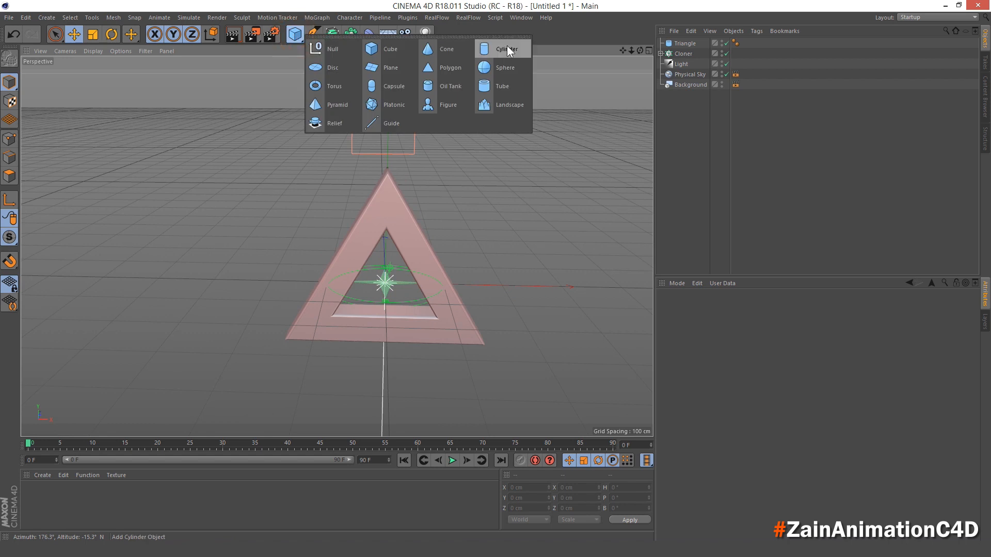
pyautogui.click(503, 86)
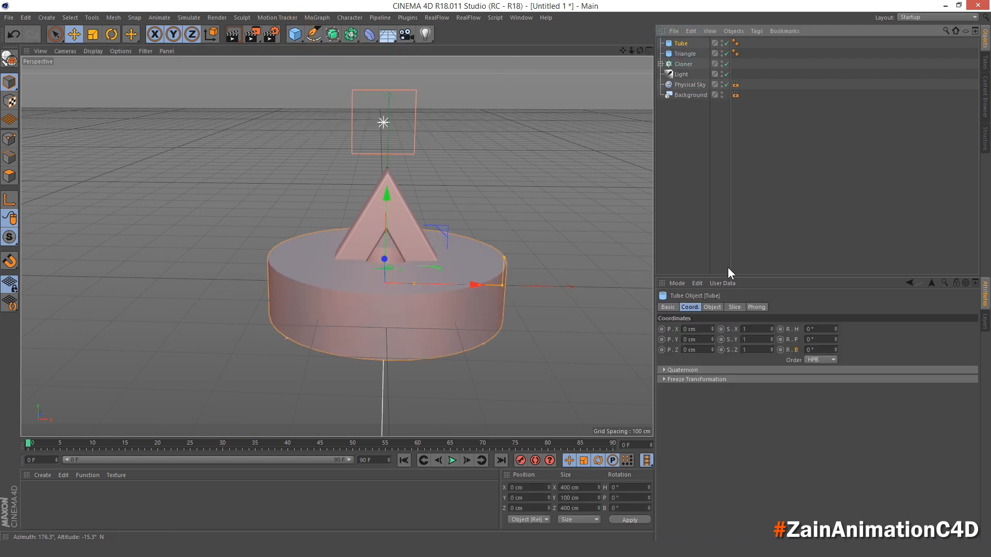
pyautogui.click(712, 308)
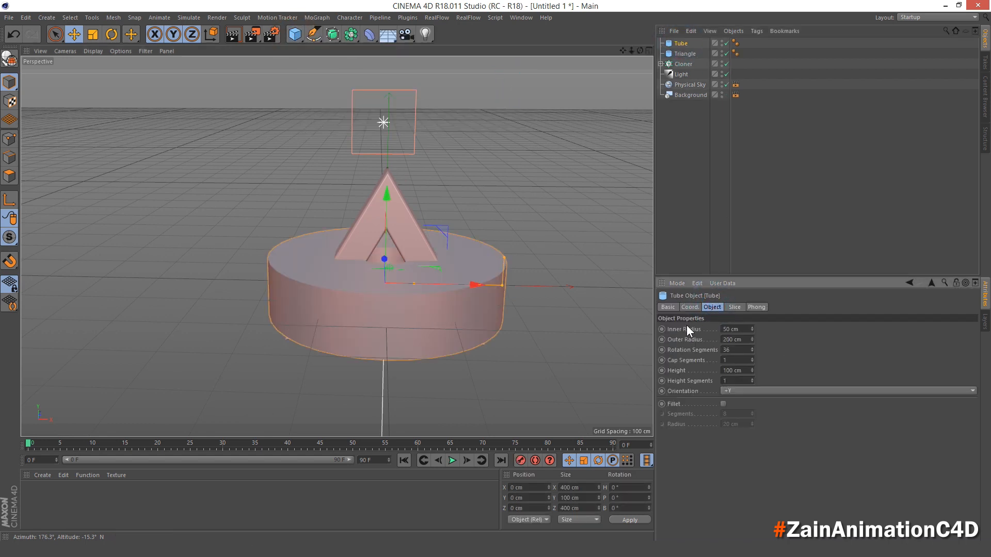
pyautogui.moveTo(739, 329); pyautogui.dragTo(703, 331)
pyautogui.write('40')
pyautogui.moveTo(741, 339); pyautogui.dragTo(707, 341)
pyautogui.press('Return')
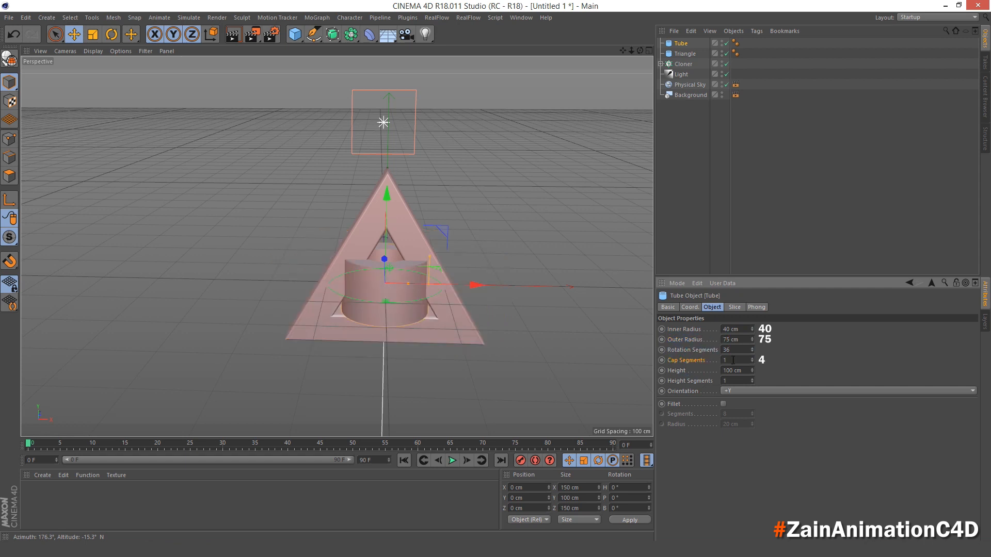
# Step: Give the second tube 4 cap segments, a height of 40 cm, 4 height segments and +Z orientation
pyautogui.moveTo(733, 360); pyautogui.dragTo(713, 359)
pyautogui.moveTo(742, 372); pyautogui.dragTo(735, 373)
pyautogui.press('Return')
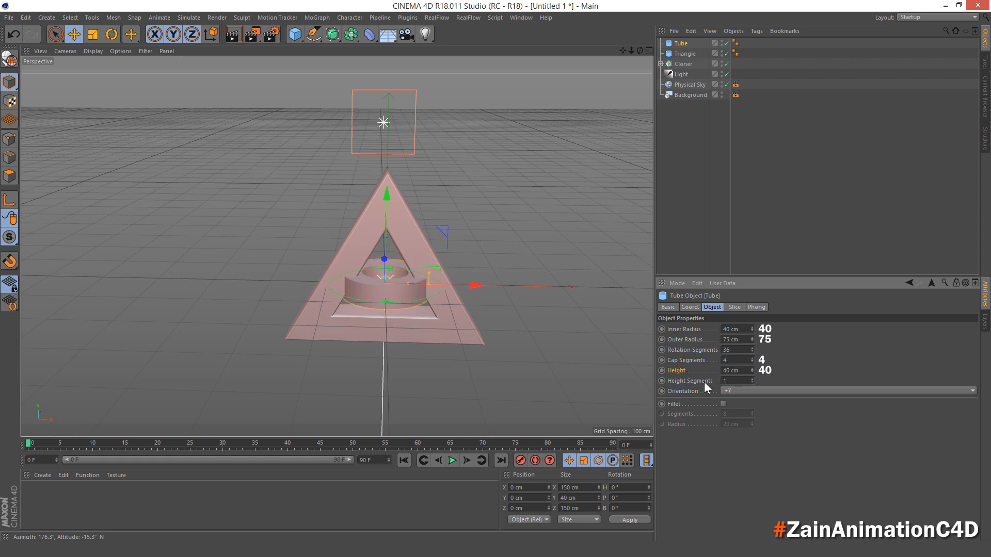
pyautogui.doubleClick(724, 380)
pyautogui.click(727, 392)
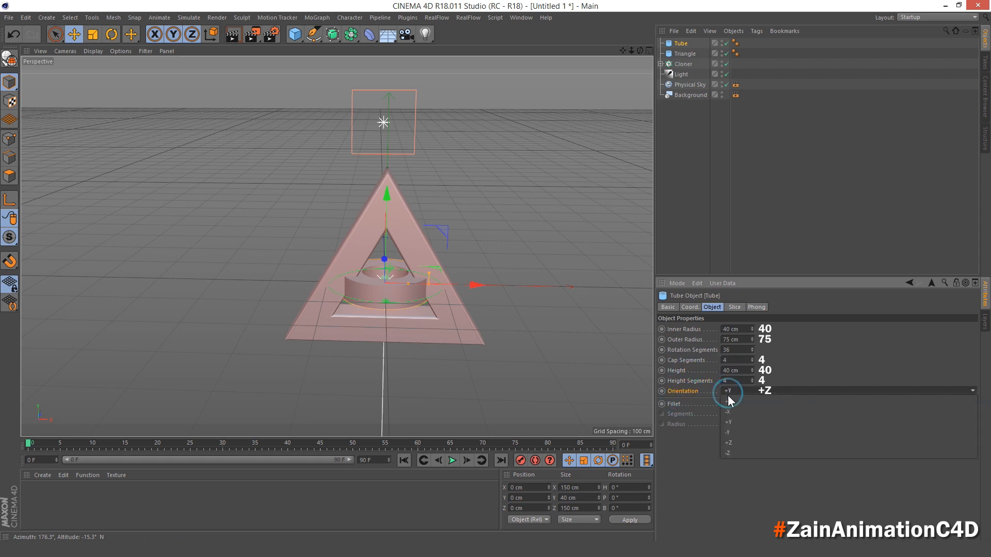
pyautogui.click(730, 444)
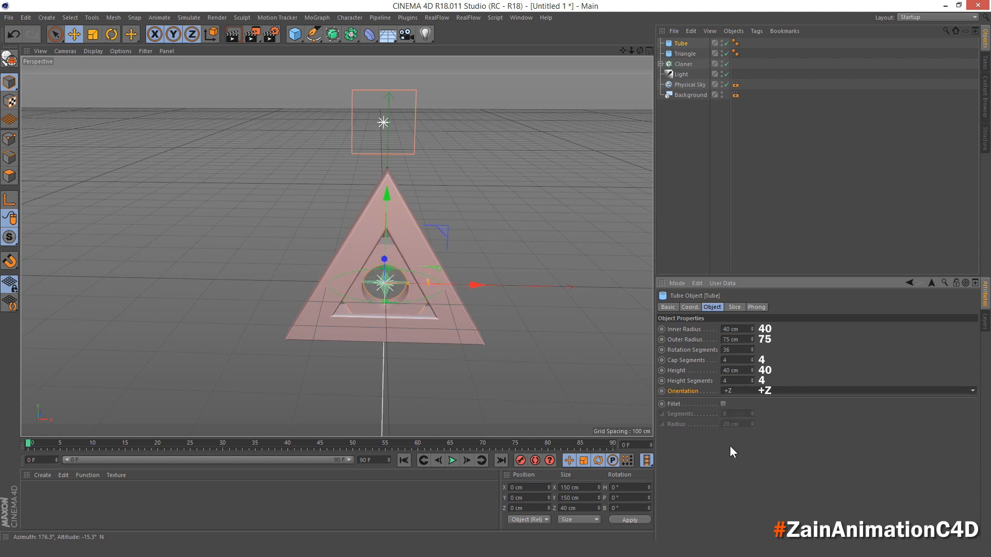
# Step: Enable the second tube's fillet with 5 segments and a 2 cm radius
pyautogui.click(675, 405)
pyautogui.click(722, 403)
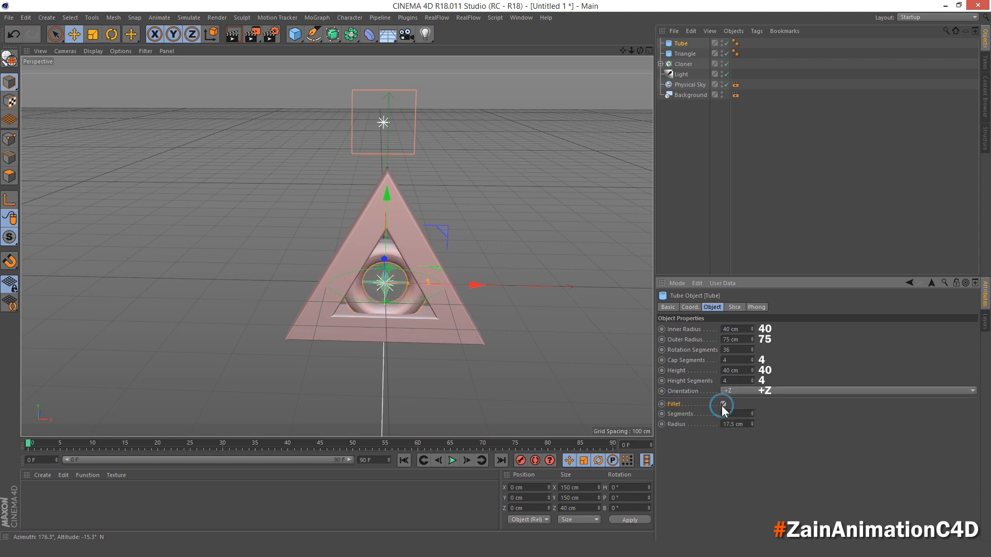
pyautogui.click(729, 414)
pyautogui.click(743, 423)
pyautogui.doubleClick(738, 423)
pyautogui.write('2')
pyautogui.press('Return')
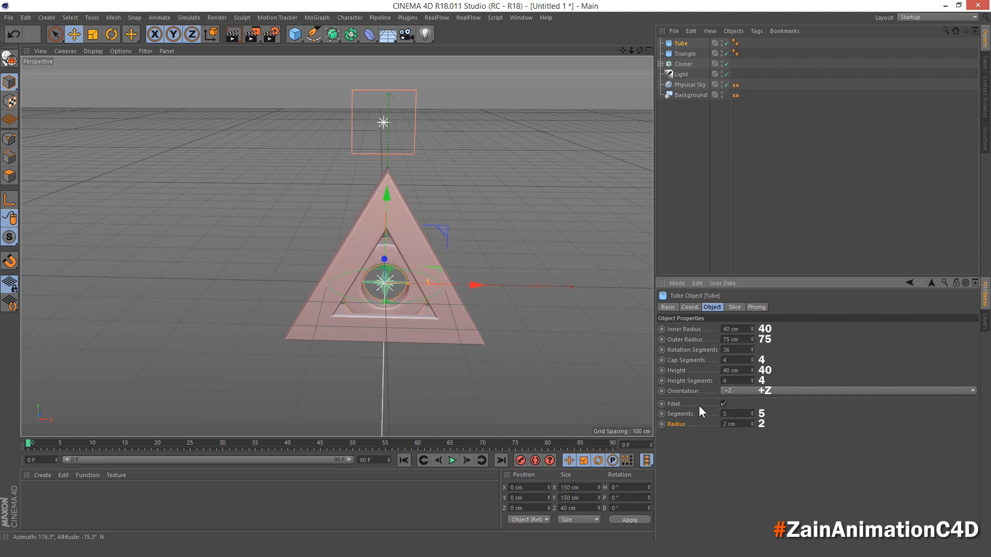
# Step: Raise the second tube above the triangle by setting its Y position to 275 cm
pyautogui.click(695, 306)
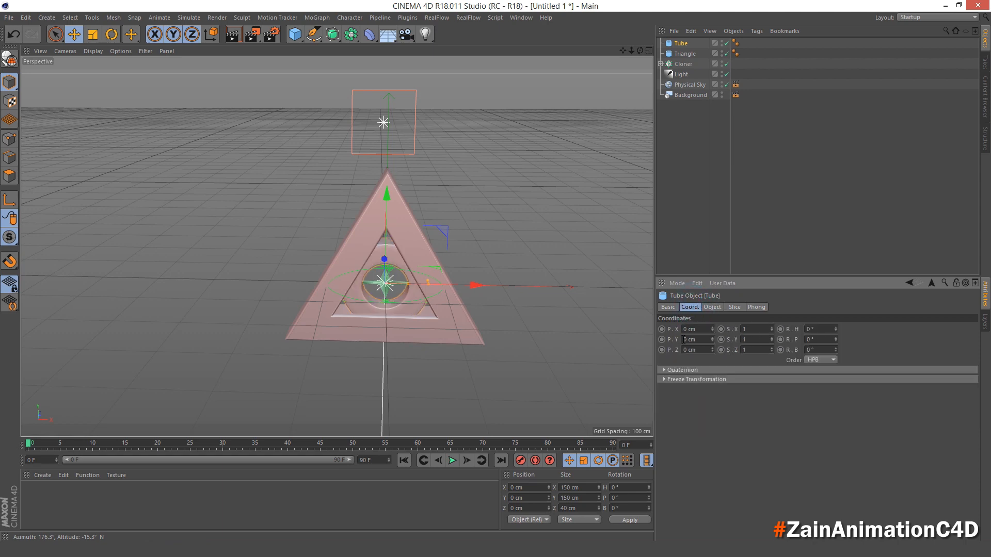
pyautogui.doubleClick(687, 339)
pyautogui.write('275')
pyautogui.press('Return')
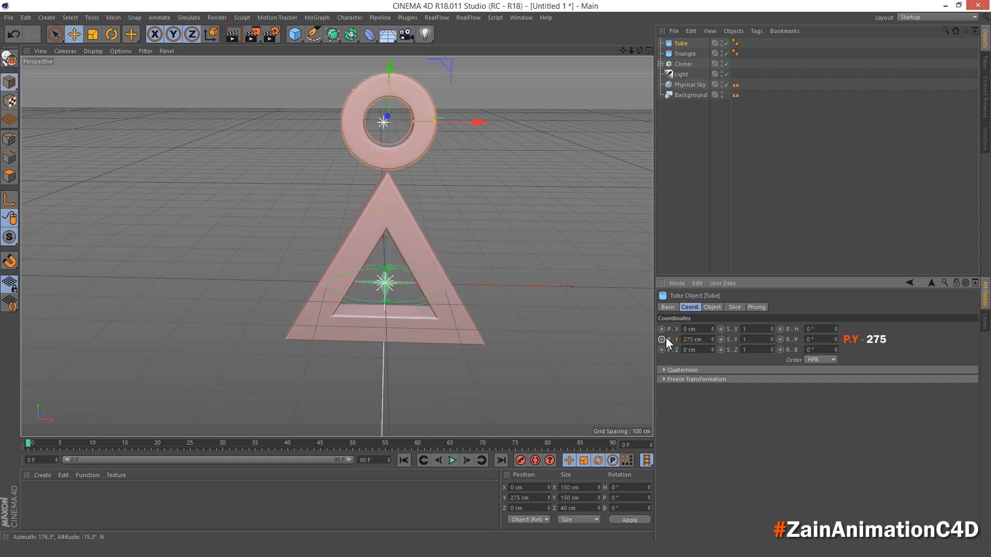
# Step: Open the front view full size and change its display from wireframe to shaded
pyautogui.scroll(-2, 491, 226)
pyautogui.keyDown('alt'); pyautogui.moveTo(452, 183); pyautogui.dragTo(449, 230, button='middle'); pyautogui.keyUp('alt')
pyautogui.scroll(3, 440, 231)
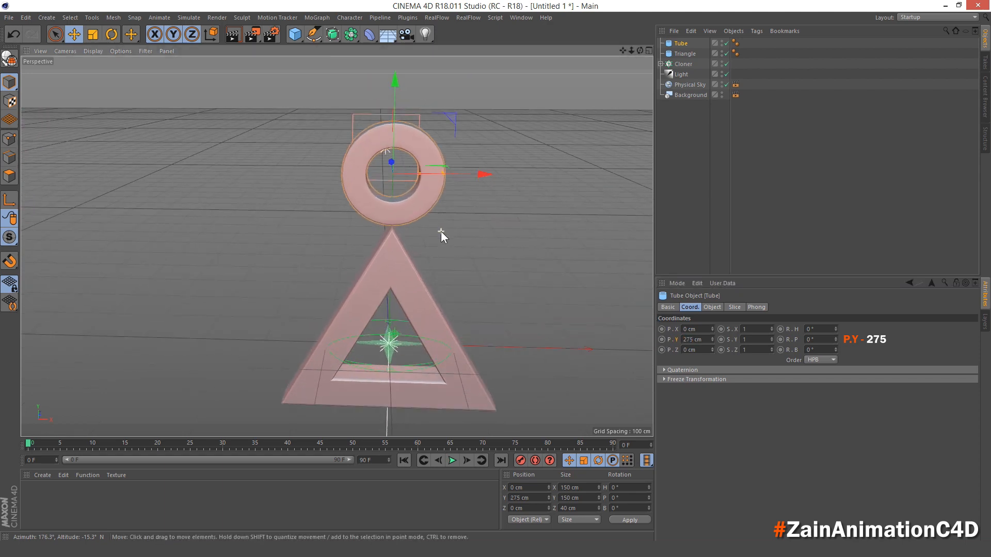
pyautogui.middleClick(441, 232)
pyautogui.middleClick(443, 246)
pyautogui.scroll(5, 457, 301)
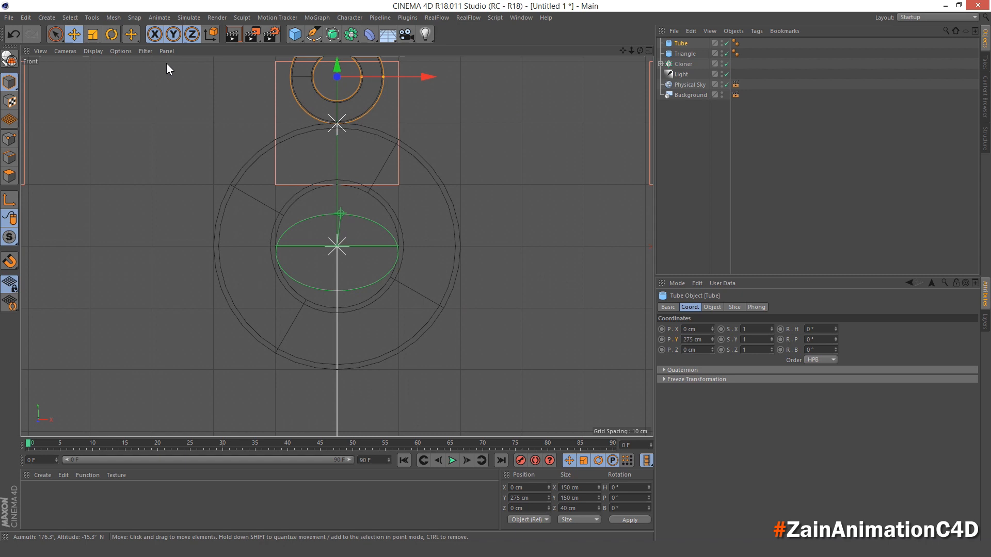
pyautogui.click(91, 51)
pyautogui.click(120, 71)
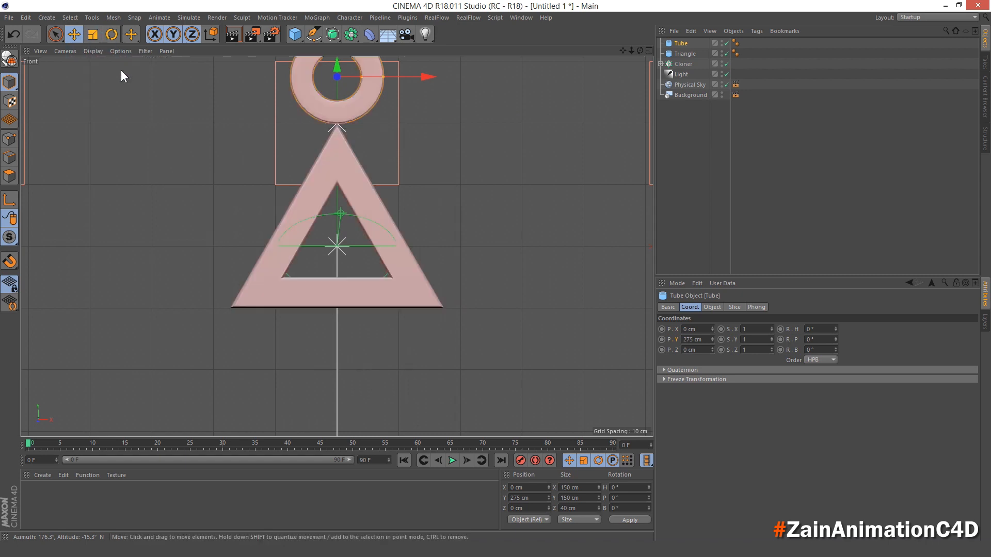
# Step: Examine where the ring meets the triangle's tip in the front view, deselect the ring, and return to the perspective view
pyautogui.scroll(6, 372, 137)
pyautogui.keyDown('alt'); pyautogui.moveTo(333, 106); pyautogui.dragTo(360, 212, button='middle'); pyautogui.keyUp('alt')
pyautogui.click(366, 201)
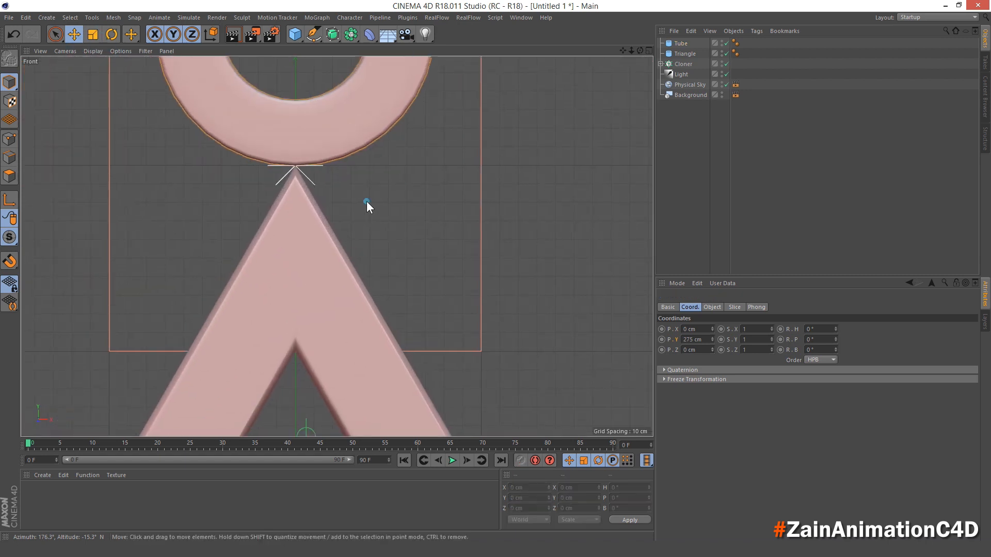
pyautogui.middleClick(366, 201)
pyautogui.middleClick(272, 158)
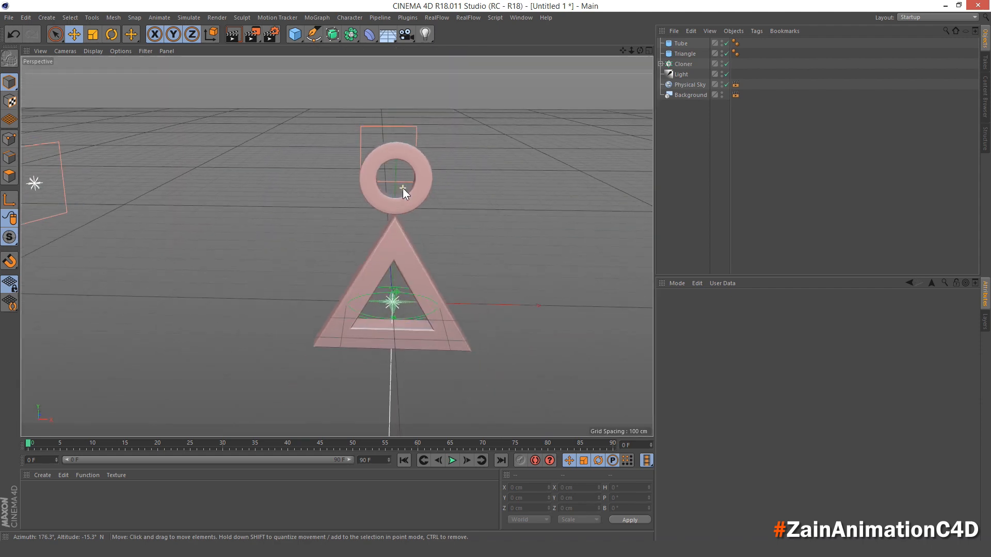
pyautogui.keyDown('alt'); pyautogui.moveTo(402, 188); pyautogui.dragTo(359, 273); pyautogui.keyUp('alt')
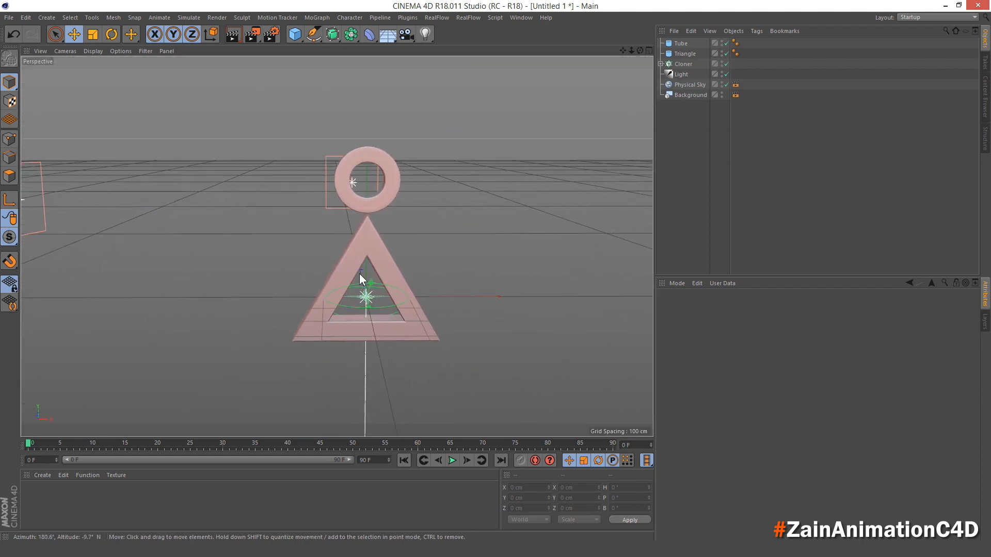
pyautogui.keyDown('alt'); pyautogui.moveTo(359, 273); pyautogui.dragTo(353, 285, button='middle'); pyautogui.keyUp('alt')
# Step: Extend the project's end frame and the timeline preview range to frame 120
pyautogui.click(367, 460)
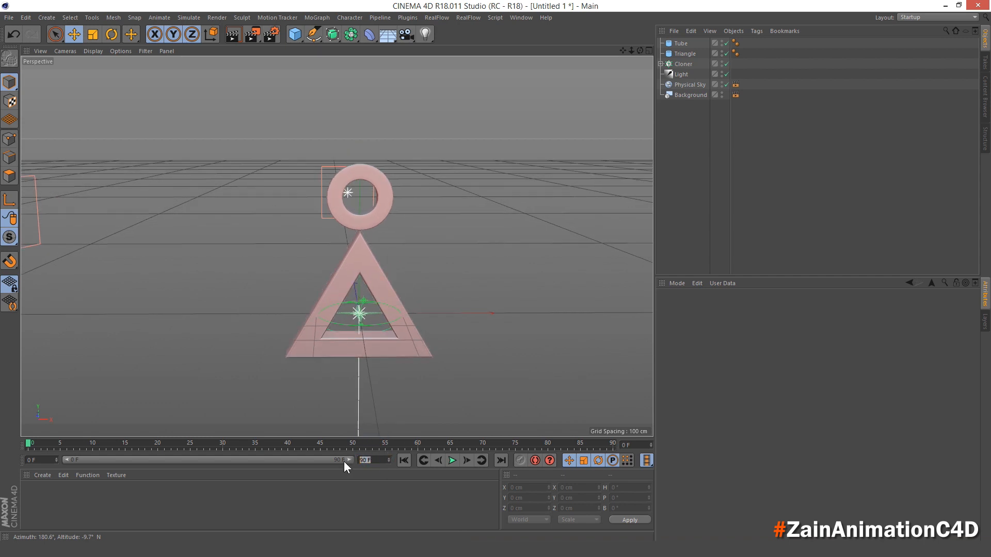
pyautogui.write('120')
pyautogui.press('Return')
pyautogui.moveTo(288, 459); pyautogui.dragTo(367, 461)
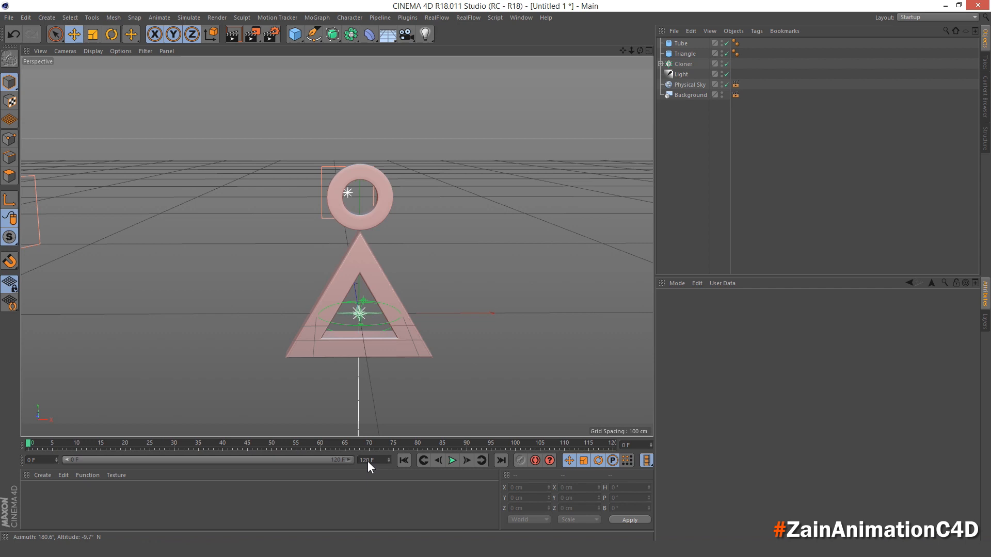
# Step: Create a new material and name it BG
pyautogui.doubleClick(95, 508)
pyautogui.doubleClick(31, 498)
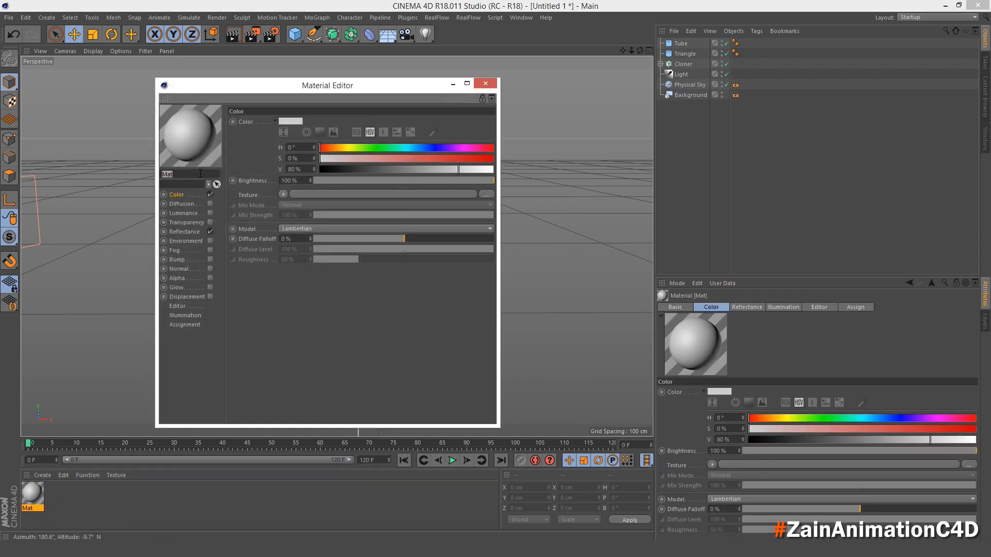
pyautogui.write('BG')
pyautogui.press('Return')
# Step: Set the BG material's color to H 30°, S 20%, V 100% and apply it to the Background object
pyautogui.write('30')
pyautogui.press('Tab')
pyautogui.moveTo(295, 158); pyautogui.dragTo(287, 159)
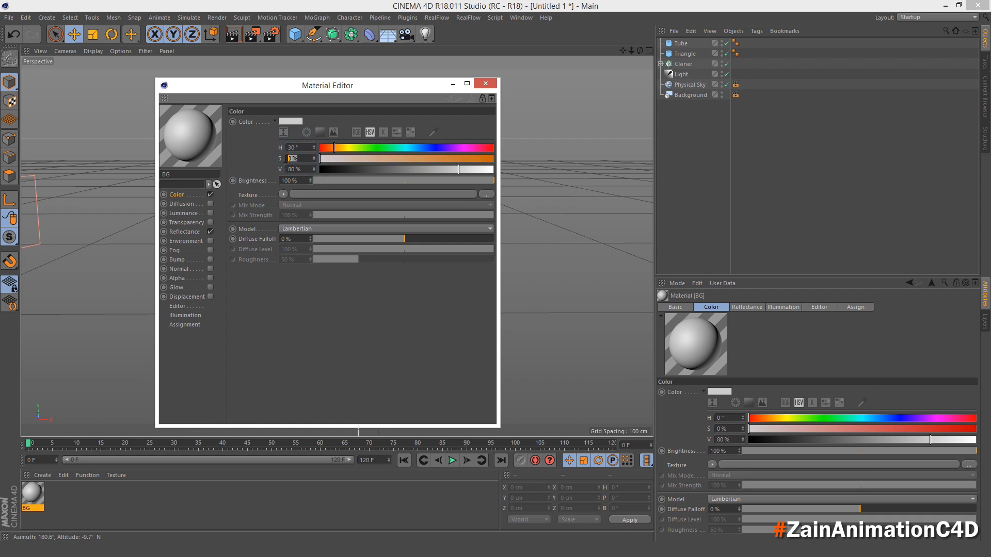
pyautogui.write('20')
pyautogui.press('Tab')
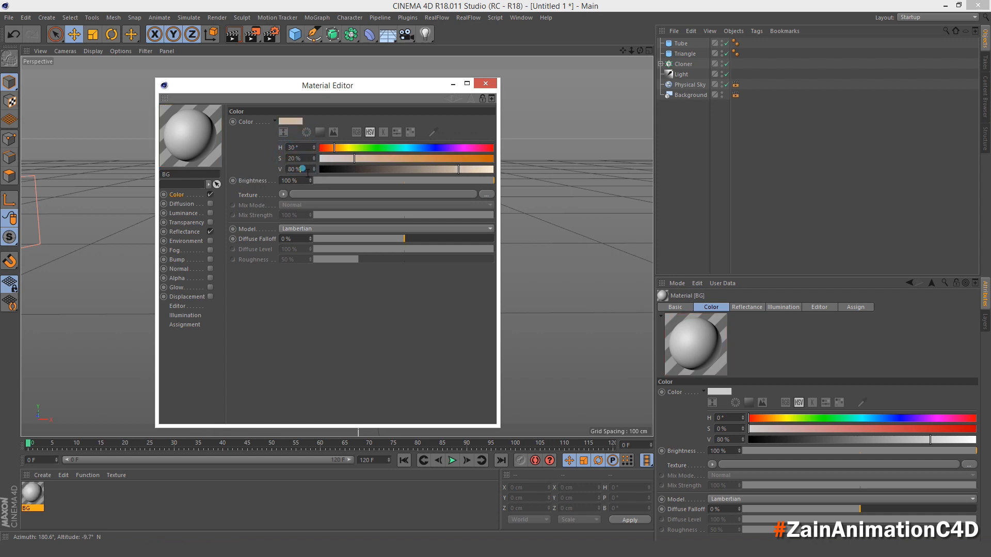
pyautogui.write('1')
pyautogui.write('00')
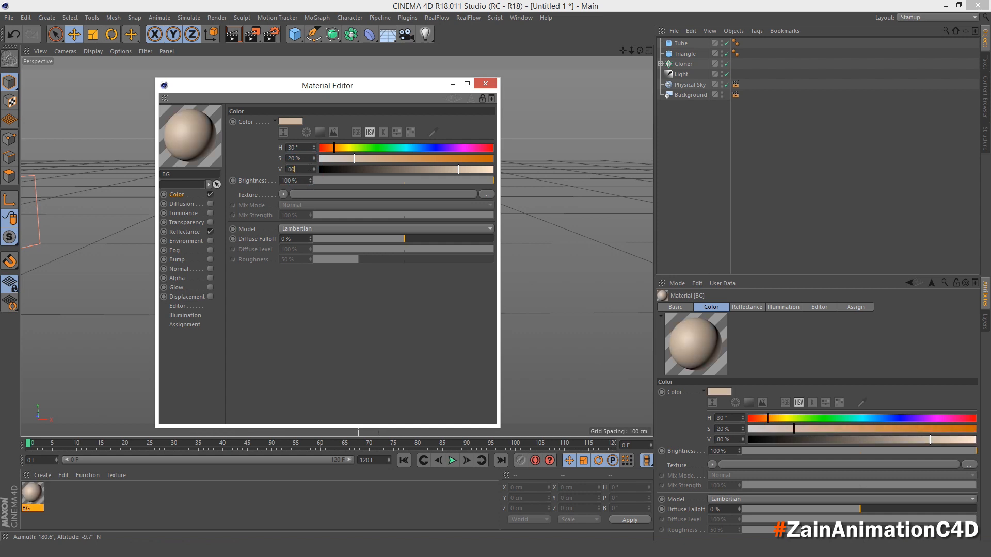
pyautogui.press('Return')
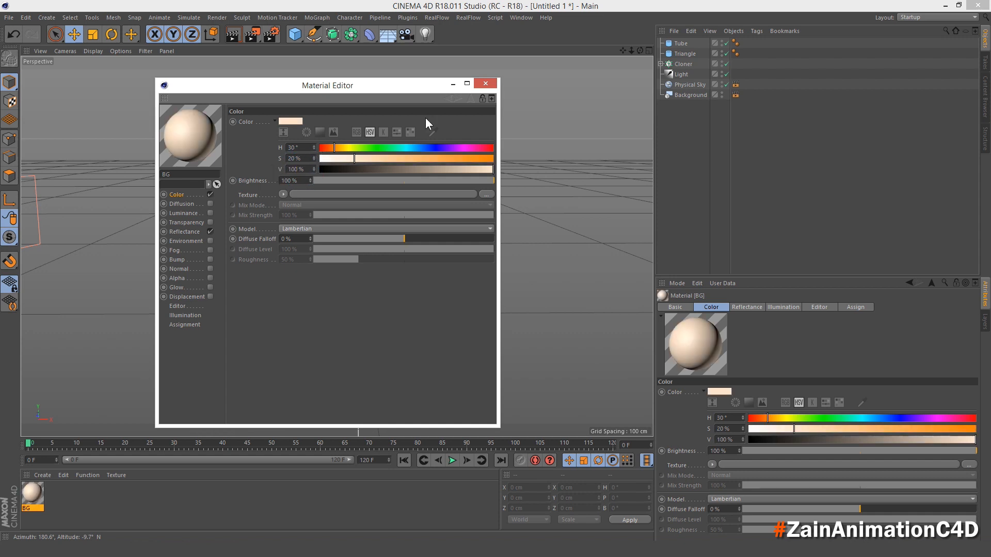
pyautogui.click(485, 84)
pyautogui.moveTo(37, 496); pyautogui.dragTo(696, 98)
# Step: Create another material and name it Triangle
pyautogui.doubleClick(94, 501)
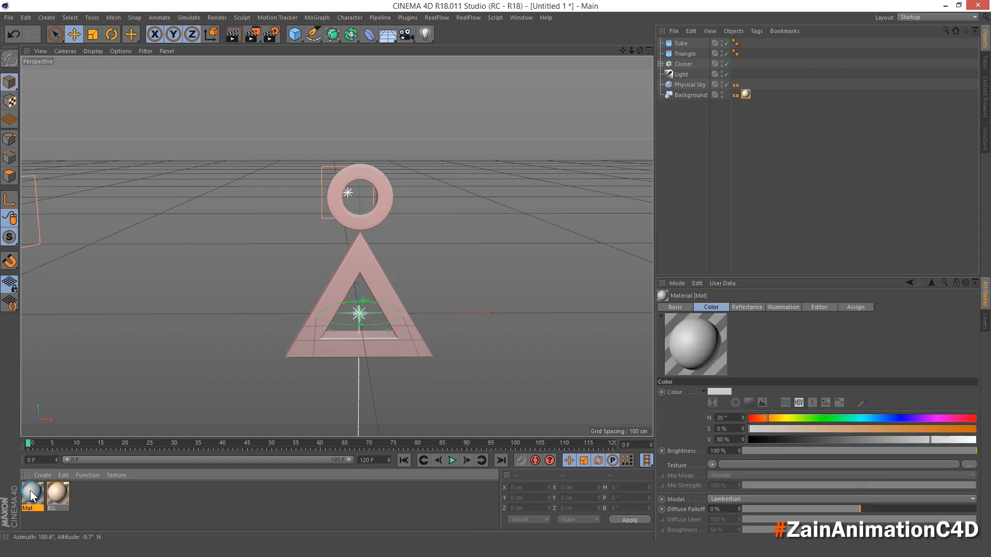
pyautogui.doubleClick(30, 491)
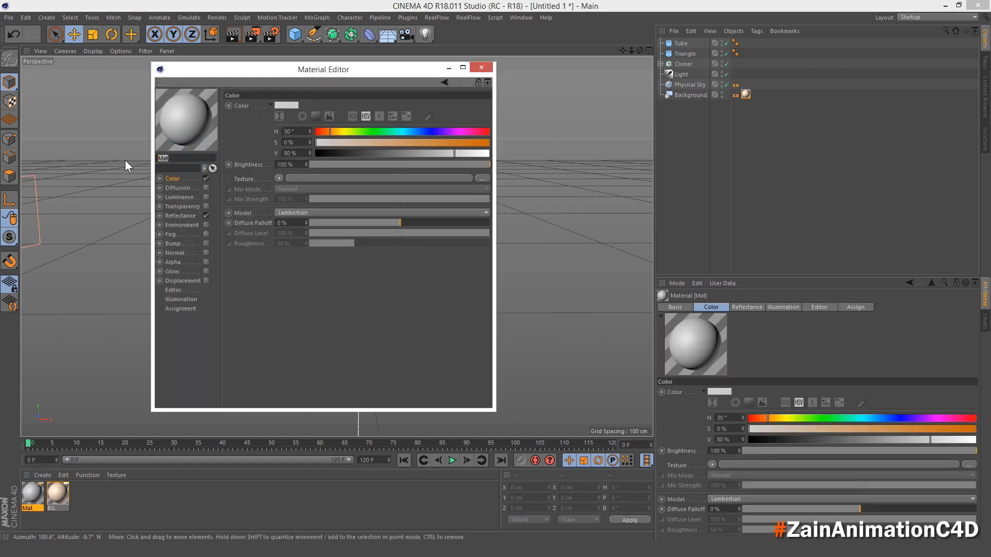
pyautogui.write('Triangle')
pyautogui.press('Return')
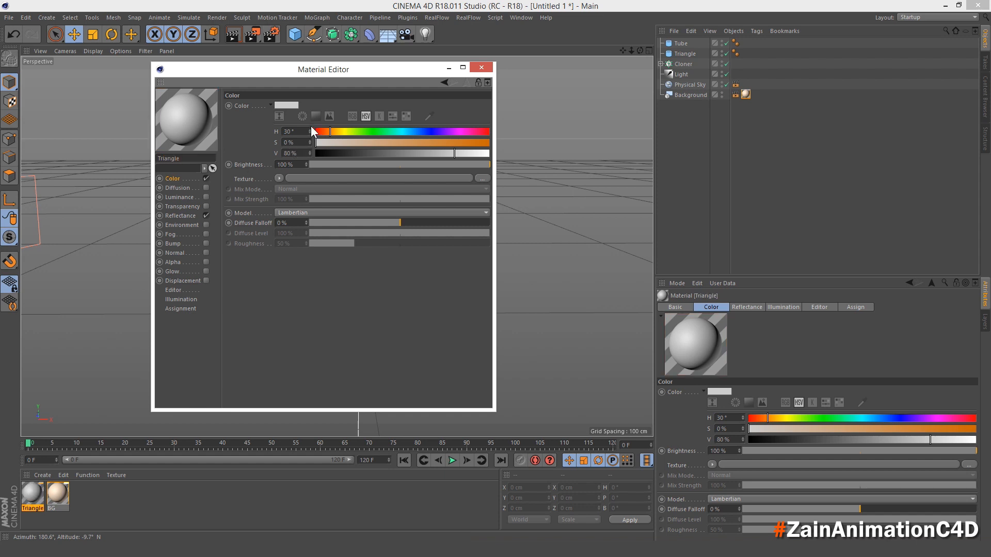
# Step: Set the Triangle material's color to H 10°, S 100%, V 100%
pyautogui.doubleClick(291, 132)
pyautogui.write('10')
pyautogui.press('Tab')
pyautogui.write('100')
pyautogui.press('Tab')
pyautogui.write('1')
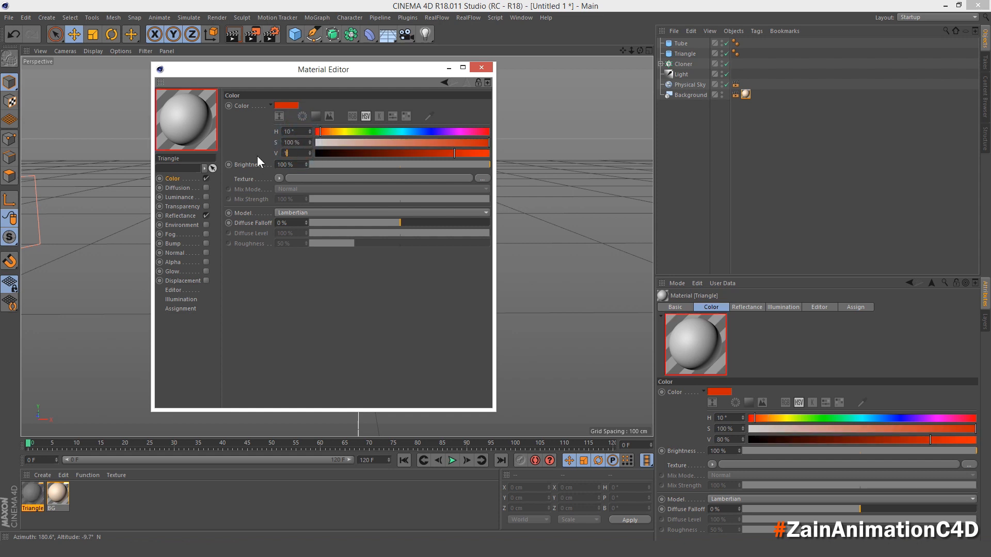
pyautogui.write('00')
pyautogui.press('Return')
# Step: Add Specular - Blinn (Legacy) and Reflection (Legacy) reflectance layers to the Triangle material, with the reflection layer's color brightness at 50%
pyautogui.click(189, 213)
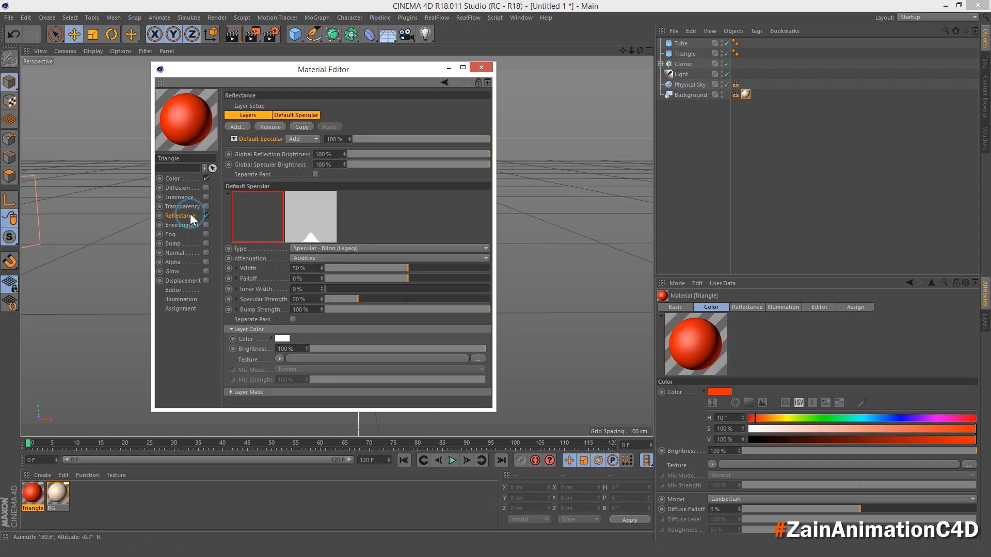
pyautogui.click(238, 127)
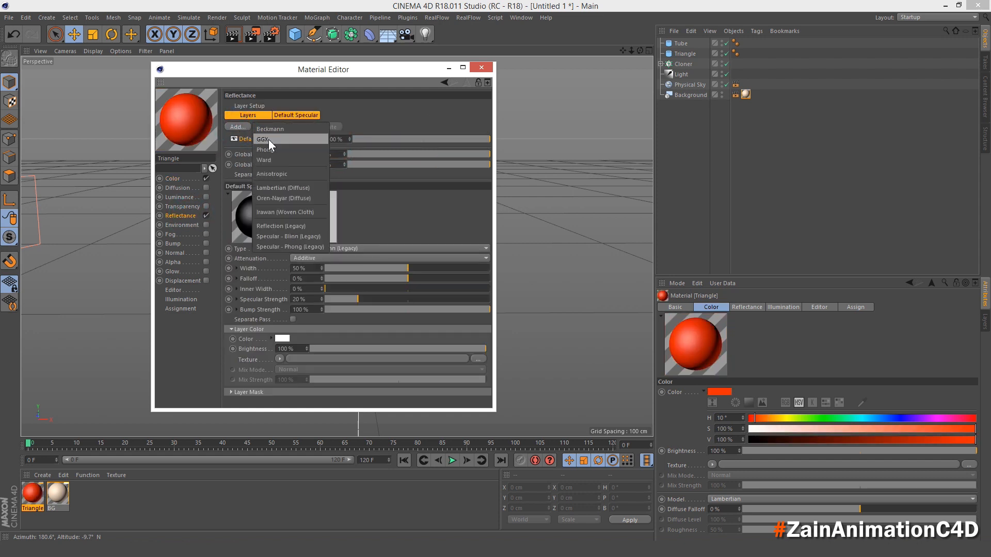
pyautogui.click(306, 236)
pyautogui.click(237, 127)
pyautogui.click(308, 226)
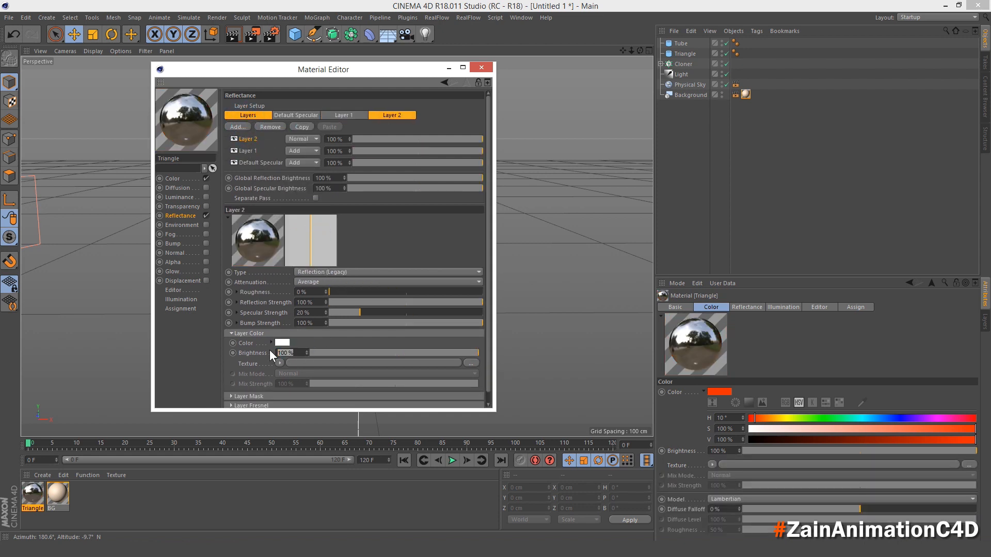
pyautogui.write('0')
pyautogui.press('Return')
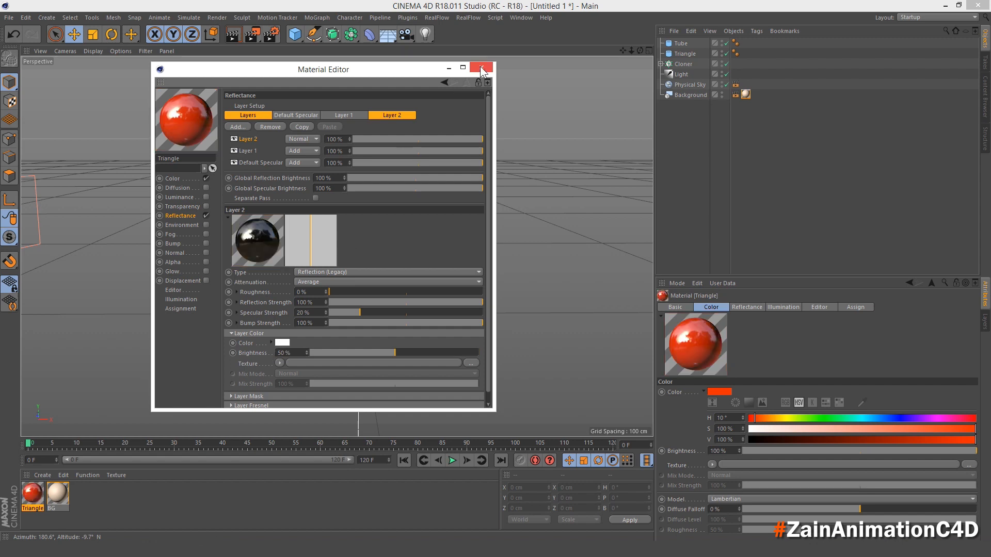
pyautogui.click(482, 69)
# Step: Create a third material and name it Tube
pyautogui.doubleClick(101, 485)
pyautogui.doubleClick(32, 493)
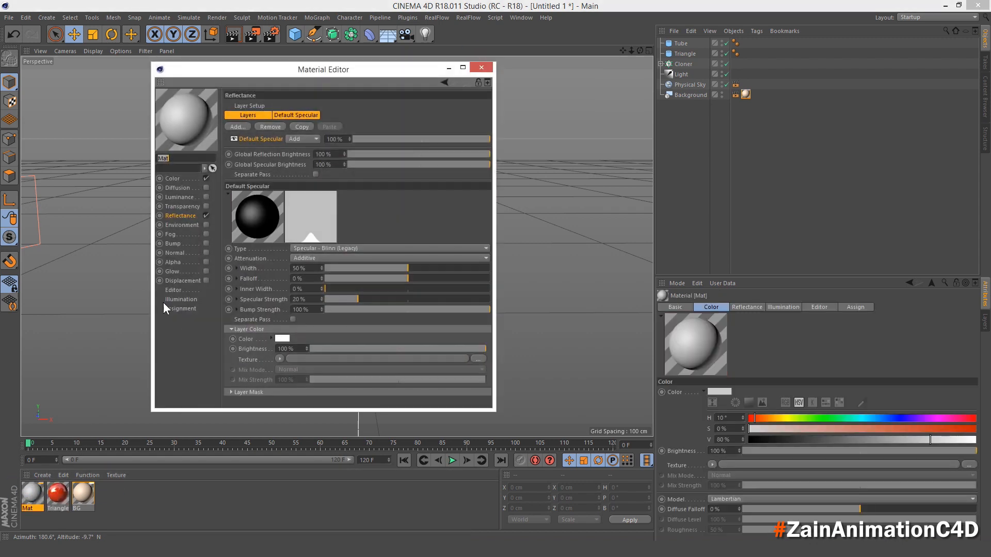
pyautogui.write('Tube')
pyautogui.press('Return')
# Step: Load a Checkerboard surface shader as the Tube material's color texture
pyautogui.click(179, 178)
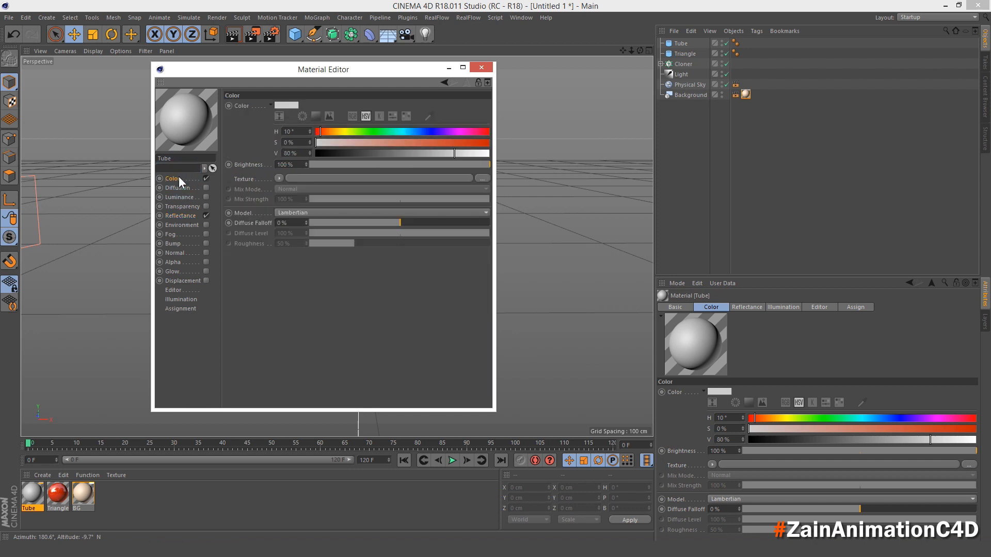
pyautogui.click(279, 179)
pyautogui.click(323, 397)
pyautogui.click(279, 178)
pyautogui.moveTo(320, 400)
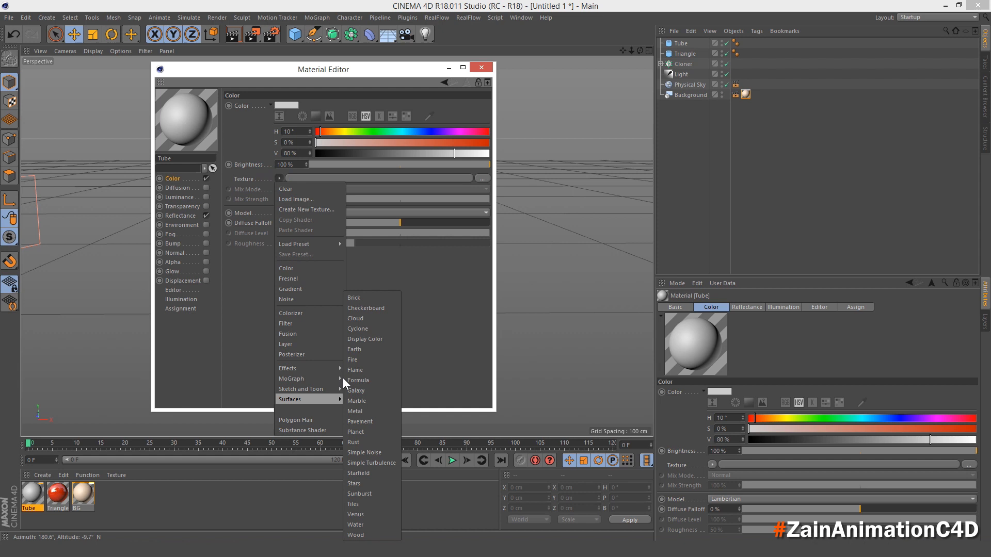
pyautogui.click(363, 308)
# Step: Set the checkerboard's U frequency to 0 and V frequency to 1.5 to form horizontal stripes
pyautogui.click(284, 198)
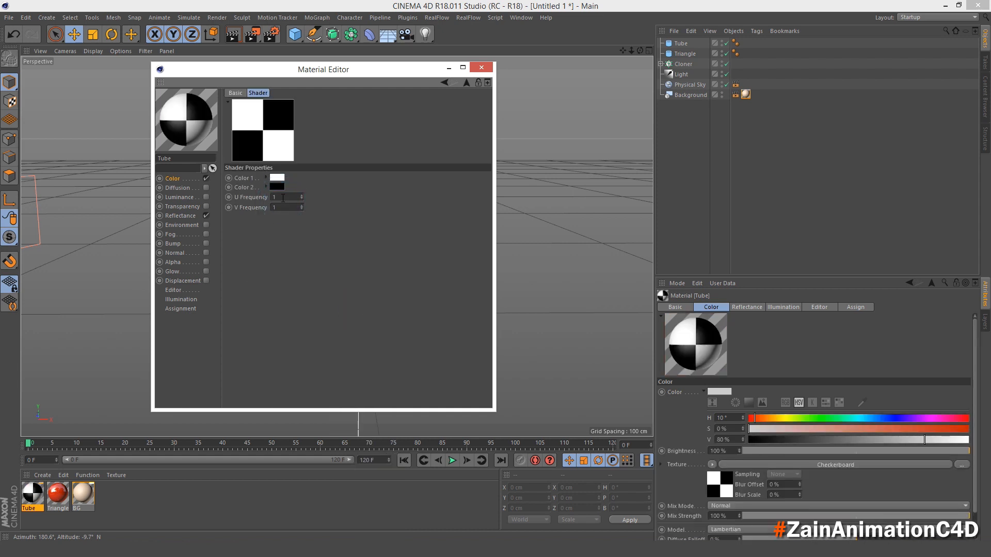
pyautogui.moveTo(283, 197); pyautogui.dragTo(261, 211)
pyautogui.write('0')
pyautogui.write('1.')
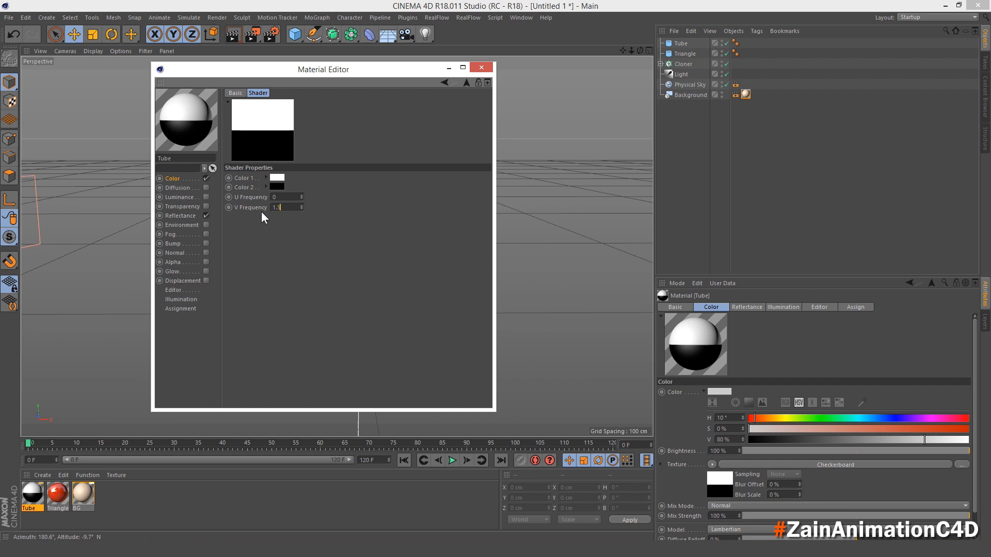
pyautogui.write('5')
pyautogui.press('Return')
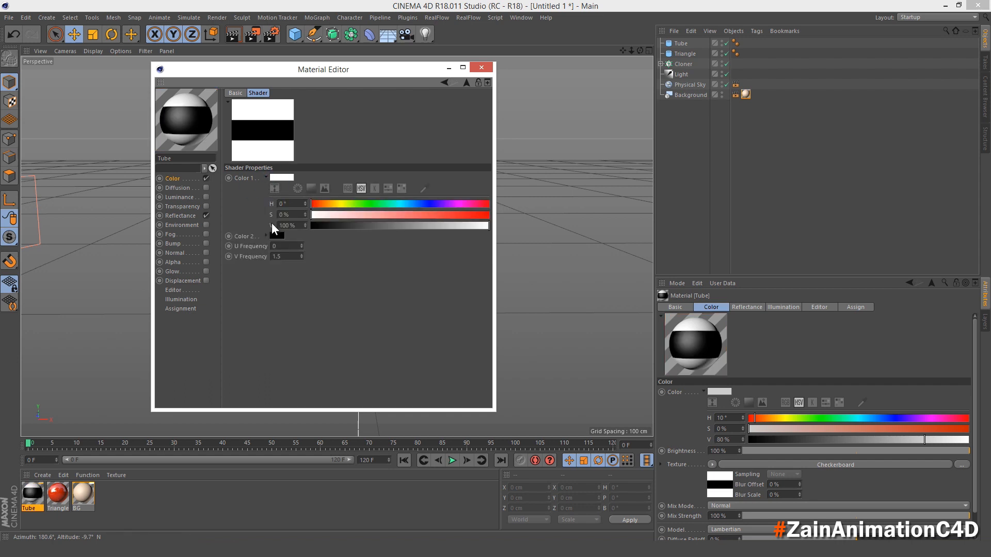
# Step: Set the checkerboard's Color 1 to hue 10° and saturation 100%
pyautogui.click(266, 235)
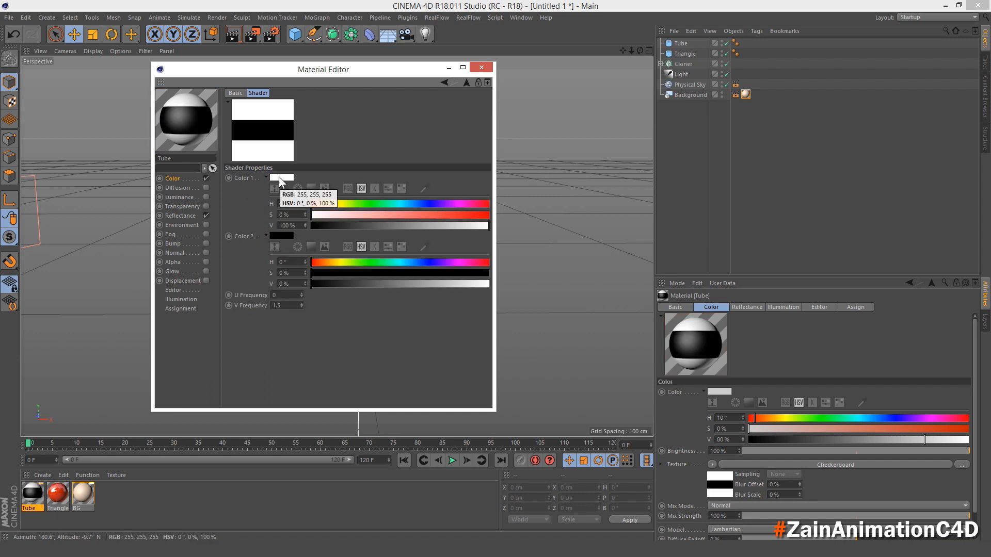
pyautogui.click(278, 177)
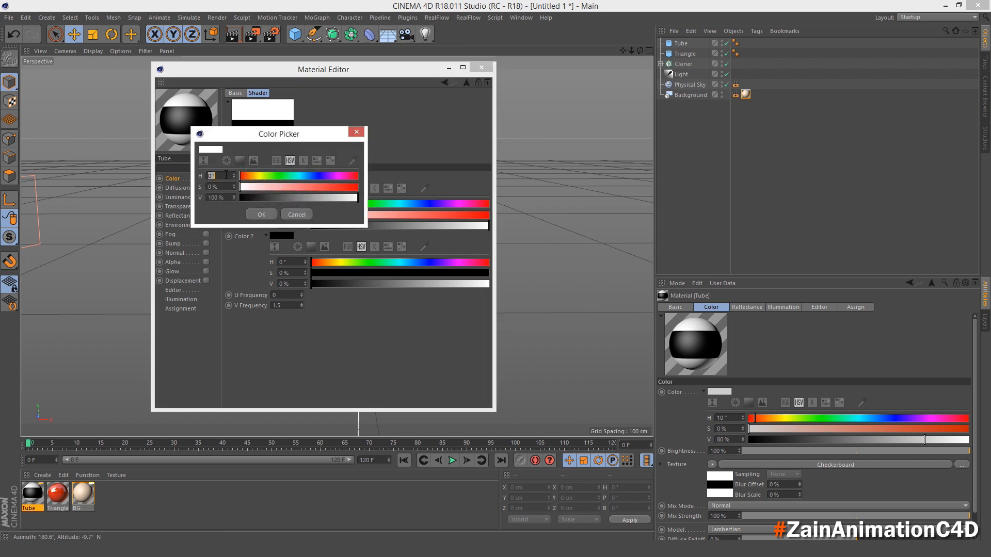
pyautogui.write('10')
pyautogui.press('Tab')
pyautogui.write('100')
pyautogui.click(252, 211)
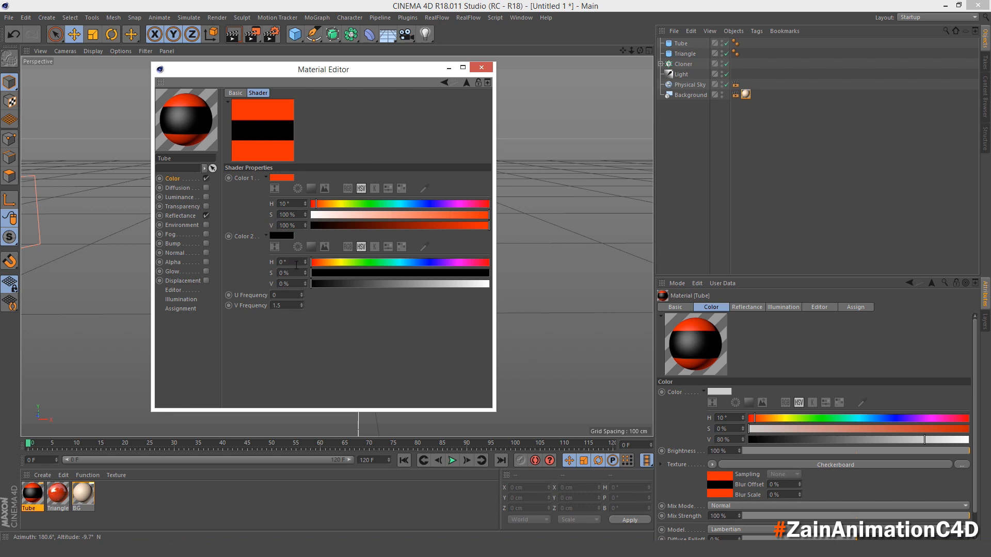
# Step: Set the checkerboard's Color 2 to H 30°, S 25%, V 100%
pyautogui.doubleClick(279, 263)
pyautogui.write('30')
pyautogui.press('Tab')
pyautogui.write('25')
pyautogui.press('Tab')
pyautogui.write('100')
pyautogui.press('Return')
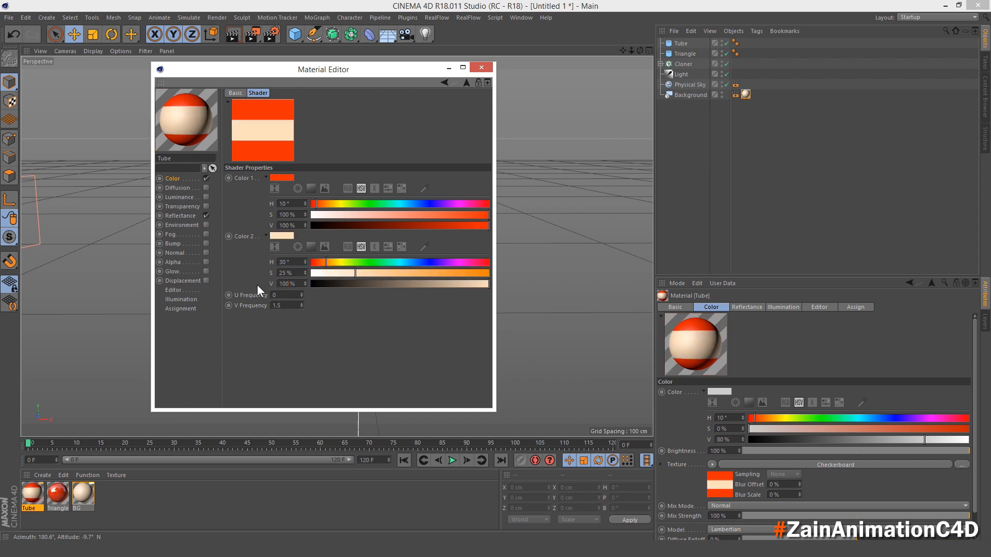
# Step: Add a Specular - Blinn (Legacy) layer to the Tube material's reflectance
pyautogui.click(178, 217)
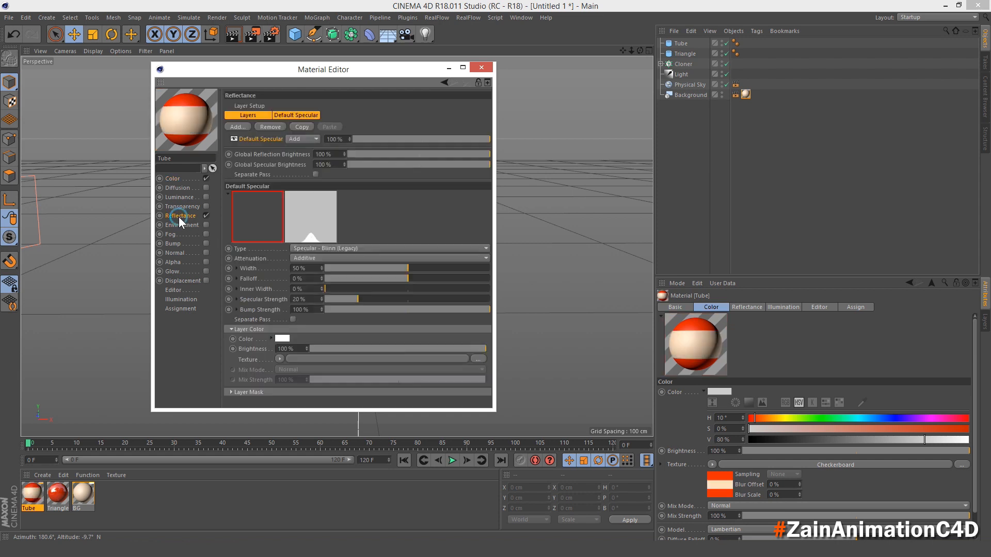
pyautogui.click(237, 127)
pyautogui.click(303, 237)
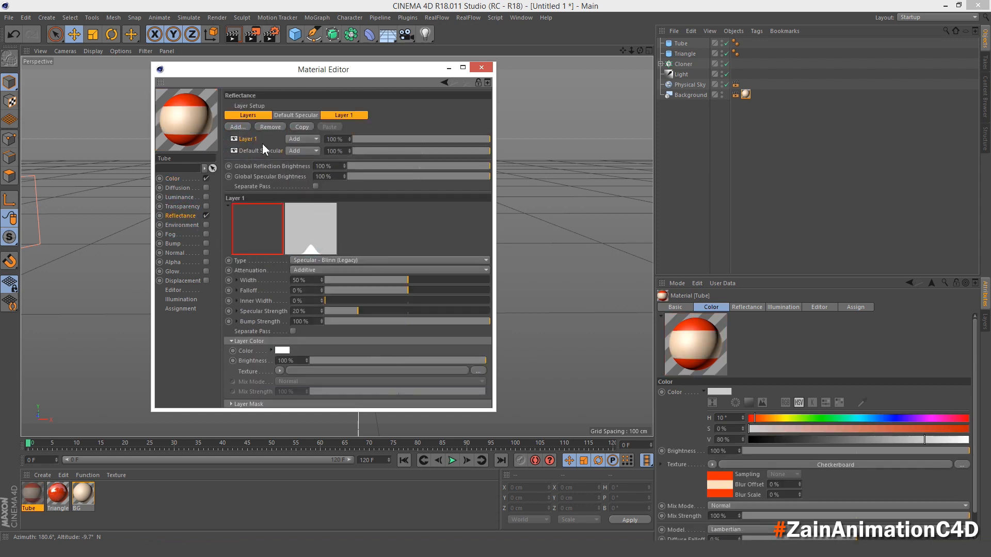
# Step: Add a Reflection (Legacy) layer to the Tube material's reflectance with its layer color brightness at 50%, and finish editing the material
pyautogui.click(237, 127)
pyautogui.click(306, 226)
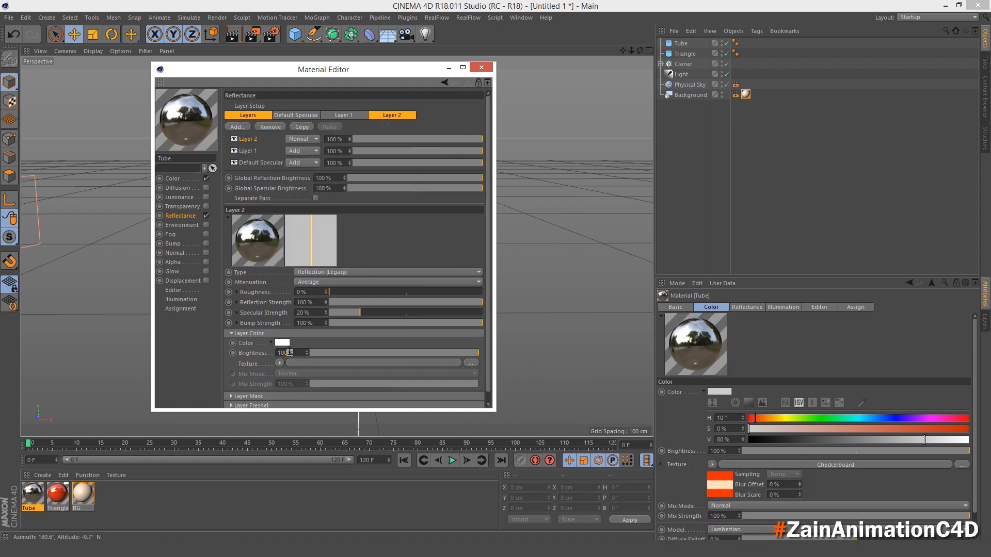
pyautogui.doubleClick(285, 353)
pyautogui.write('50')
pyautogui.press('Return')
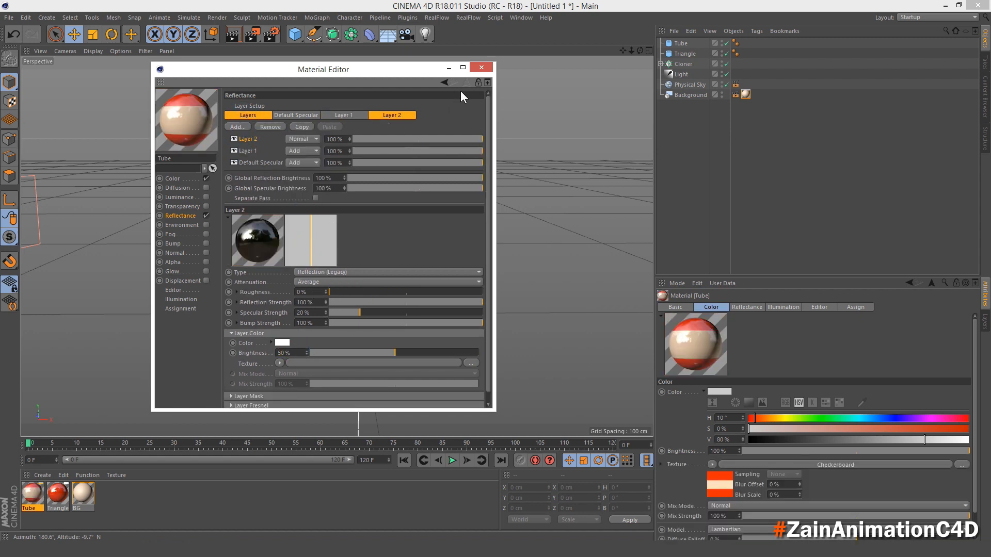
pyautogui.click(481, 67)
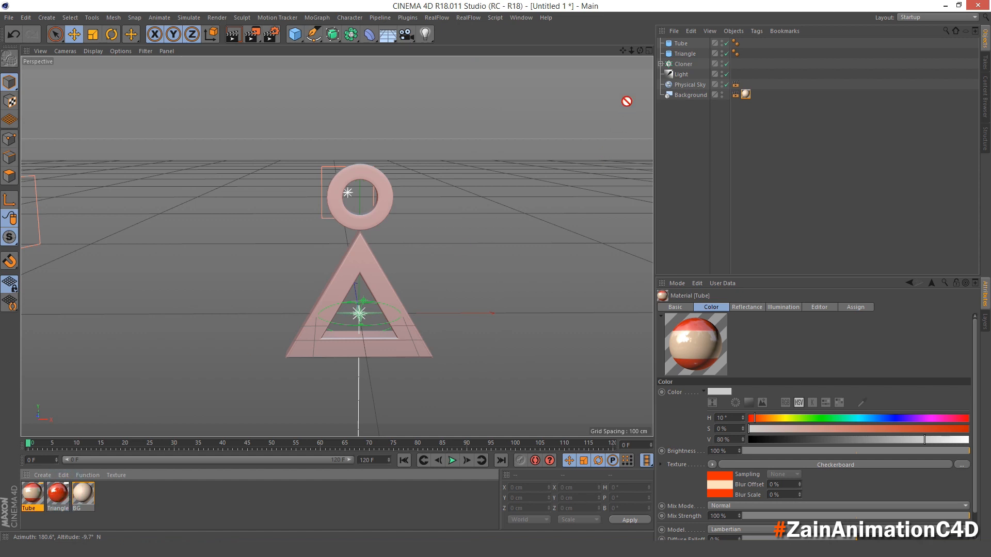
# Step: Assign the Tube and Triangle materials to their matching objects and set the Tube's texture projection to Spherical
pyautogui.moveTo(678, 60); pyautogui.dragTo(682, 44)
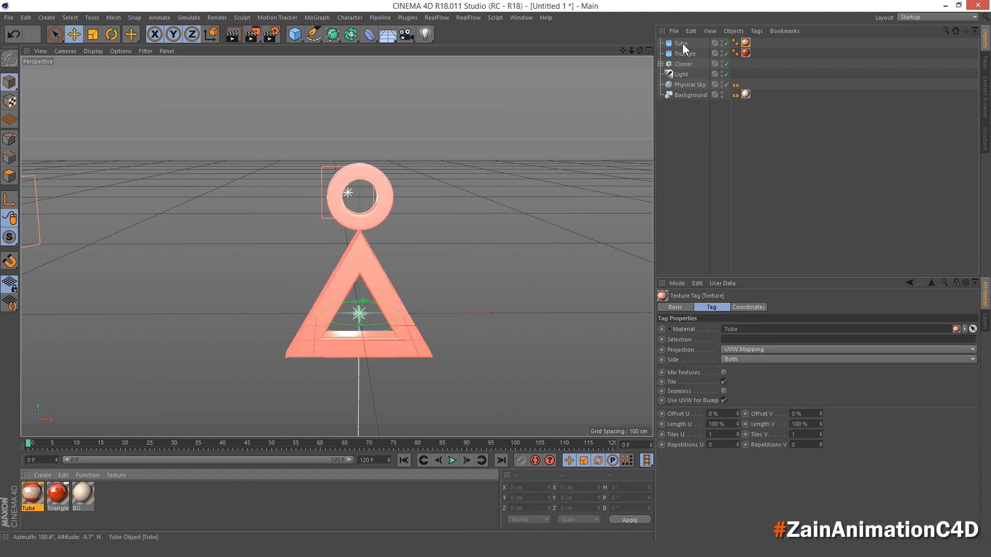
pyautogui.click(677, 43)
pyautogui.click(745, 43)
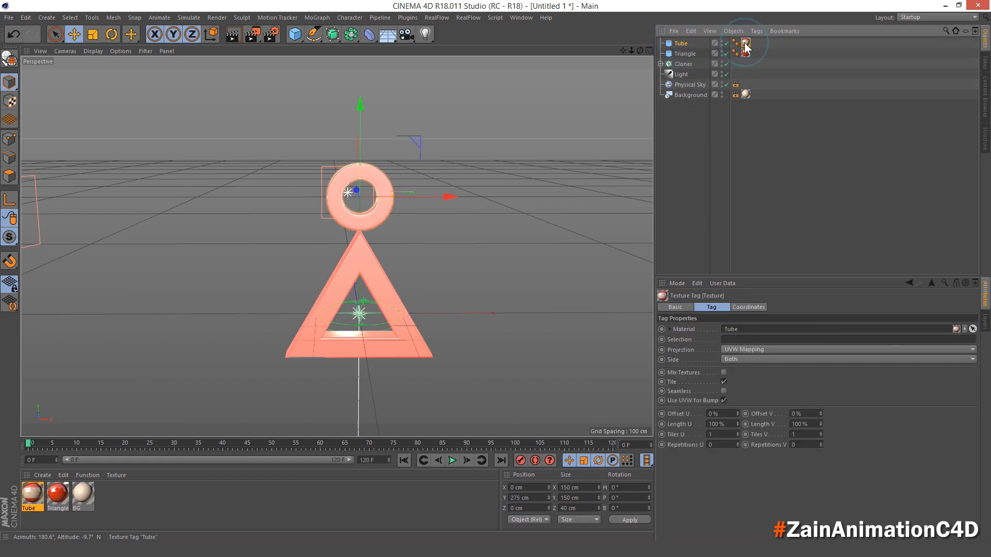
pyautogui.click(740, 349)
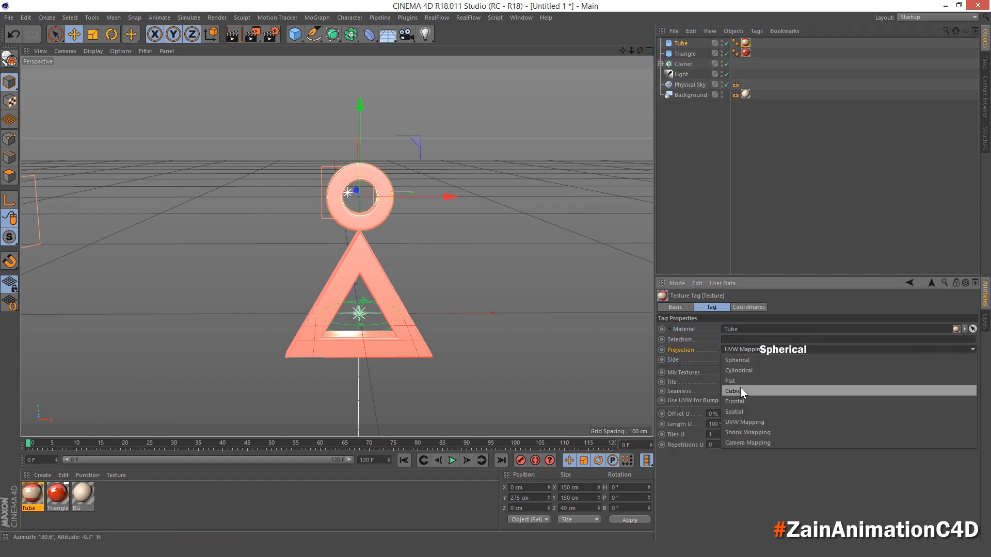
pyautogui.click(749, 360)
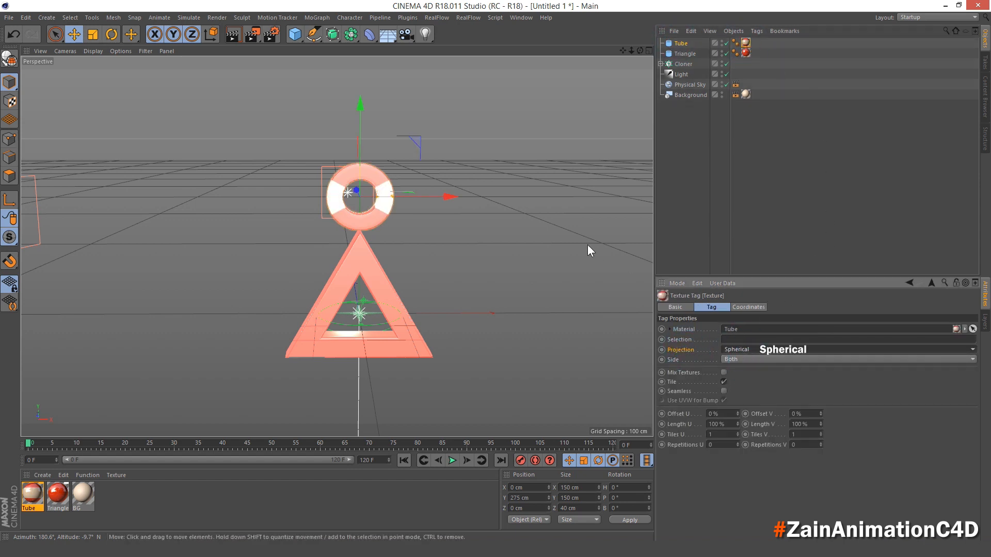
# Step: Keyframe the Tube's R.B rotation at 0° on frame 0 and 1080° on frame 120, and return to the start of the animation
pyautogui.keyDown('alt'); pyautogui.moveTo(369, 283); pyautogui.dragTo(503, 219); pyautogui.keyUp('alt')
pyautogui.click(681, 43)
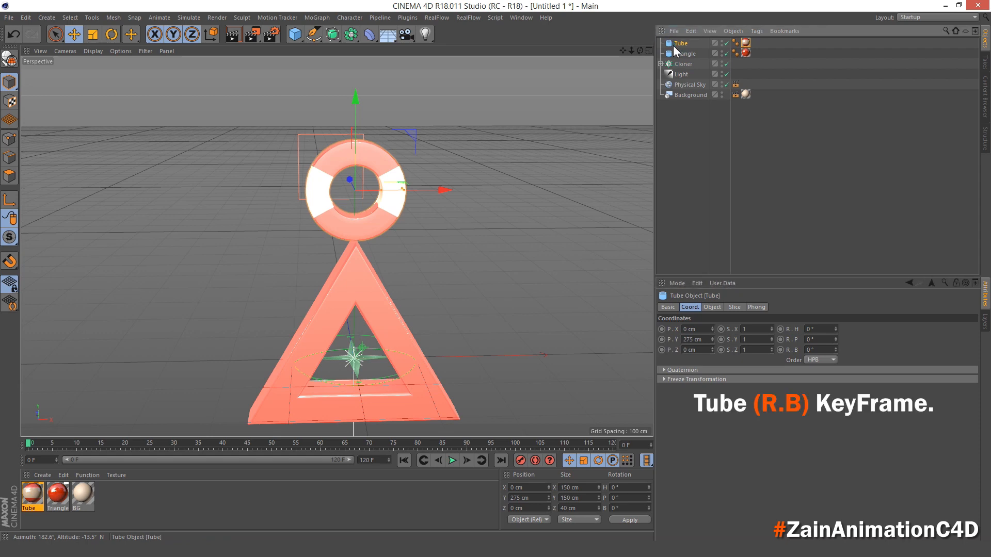
pyautogui.keyDown('ctrl'); pyautogui.click(779, 350); pyautogui.keyUp('ctrl')
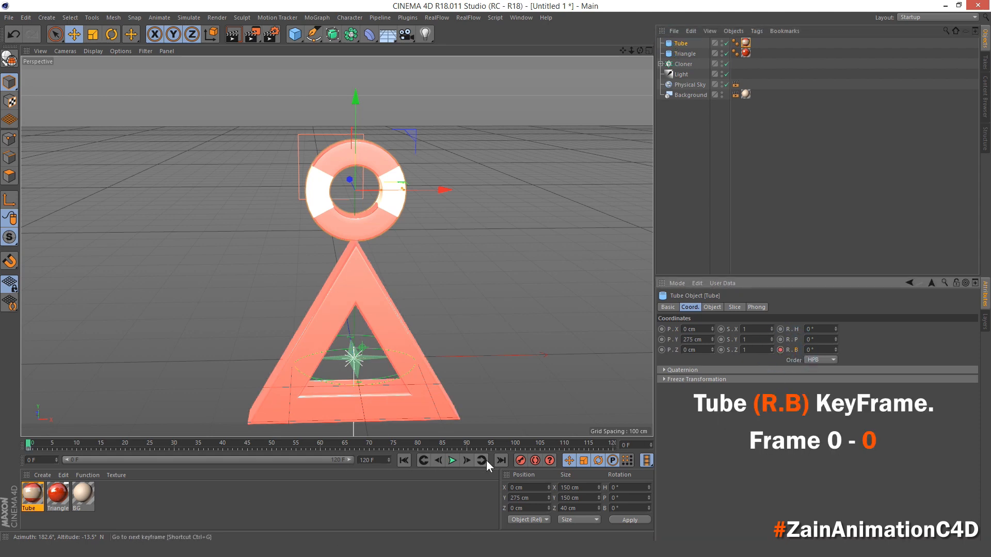
pyautogui.click(499, 461)
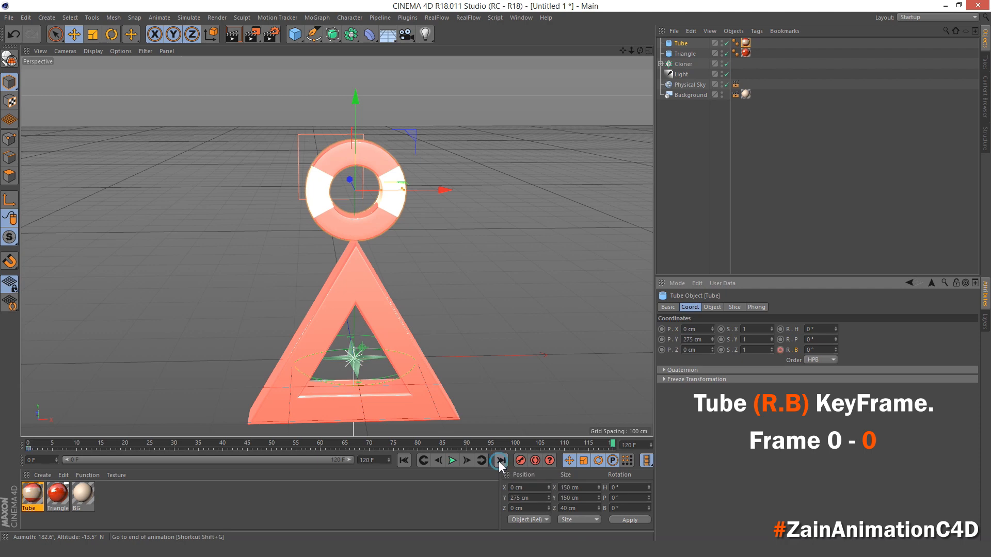
pyautogui.doubleClick(814, 350)
pyautogui.write('1080')
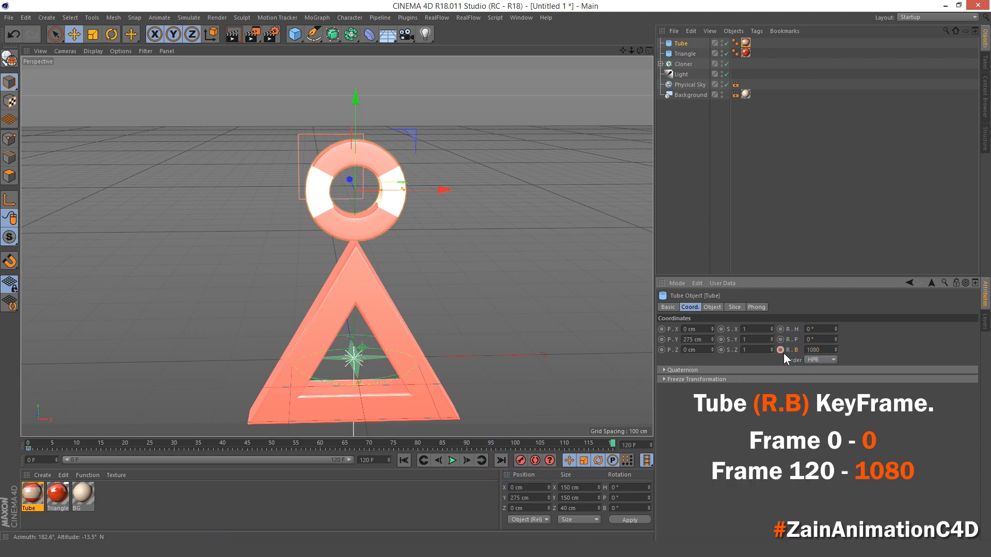
pyautogui.press('Return')
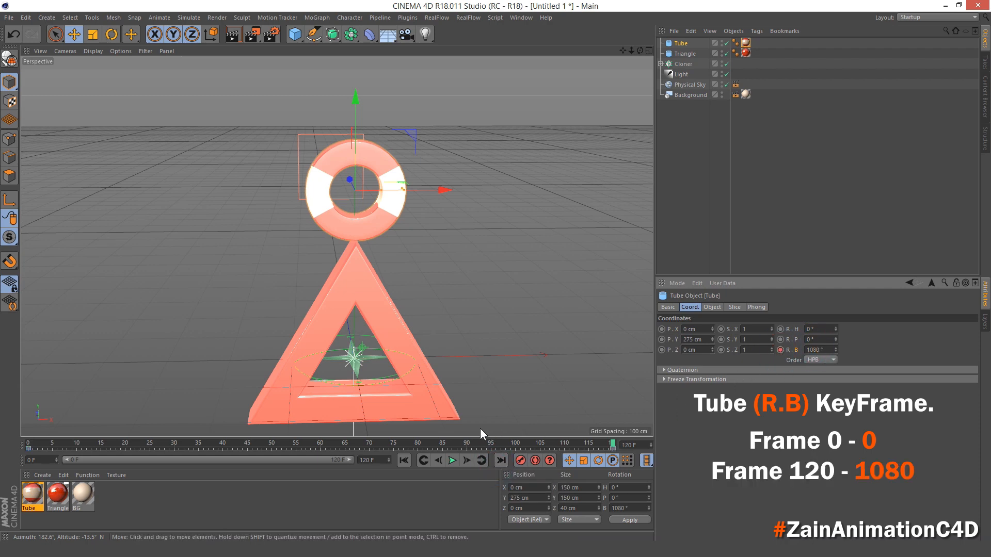
pyautogui.click(403, 459)
pyautogui.moveTo(29, 445)
pyautogui.mouseDown()
pyautogui.moveTo(643, 411)
pyautogui.moveTo(30, 444)
pyautogui.mouseUp()
# Step: Add a null object to the scene and name it Tube Null
pyautogui.scroll(-2, 309, 292)
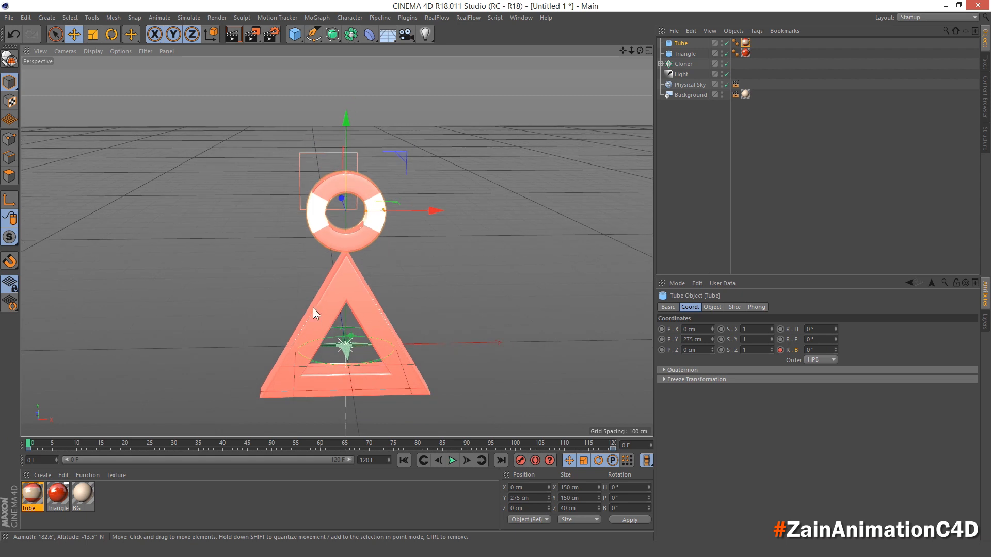
pyautogui.keyDown('alt'); pyautogui.moveTo(301, 301); pyautogui.dragTo(273, 285, button='middle'); pyautogui.keyUp('alt')
pyautogui.click(297, 34)
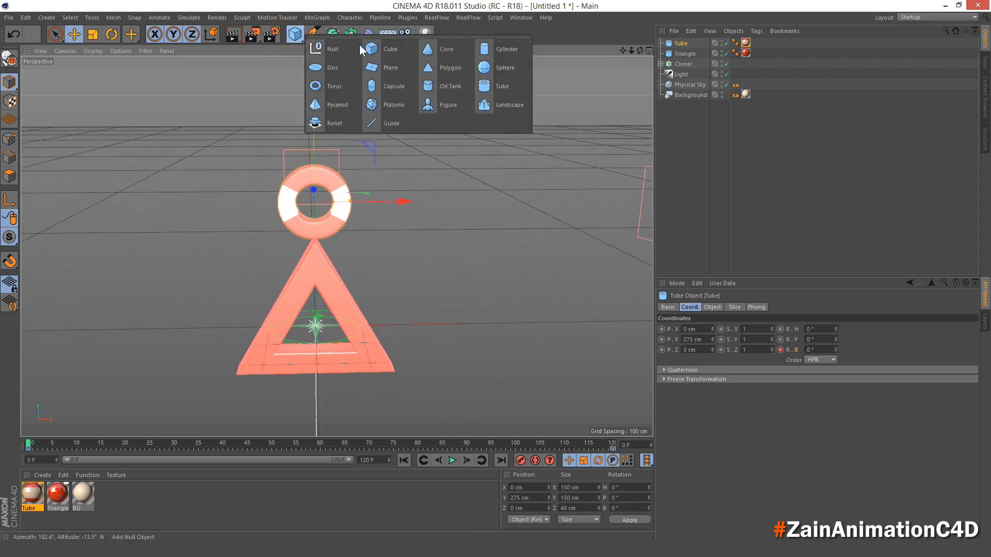
pyautogui.click(333, 49)
pyautogui.doubleClick(680, 44)
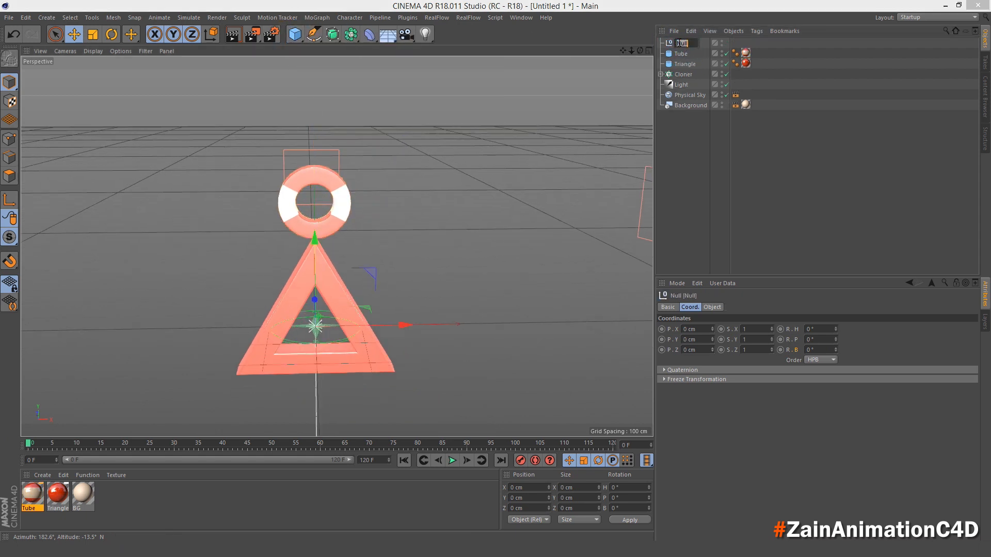
pyautogui.press('BackSpace')
pyautogui.write('Tube Null')
pyautogui.press('Return')
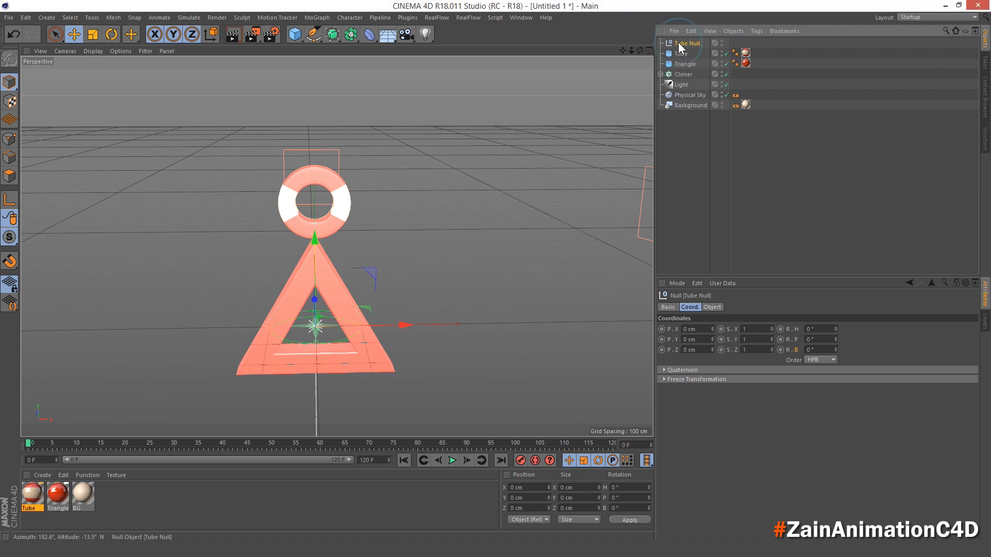
# Step: Set Tube Null's P.Y position to 200 cm and make the Tube object its child
pyautogui.doubleClick(686, 340)
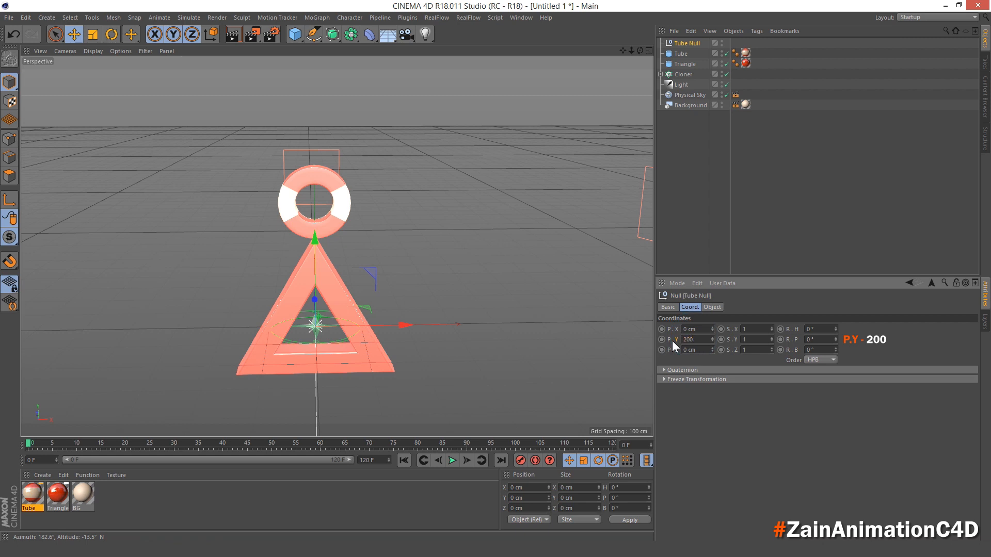
pyautogui.press('Return')
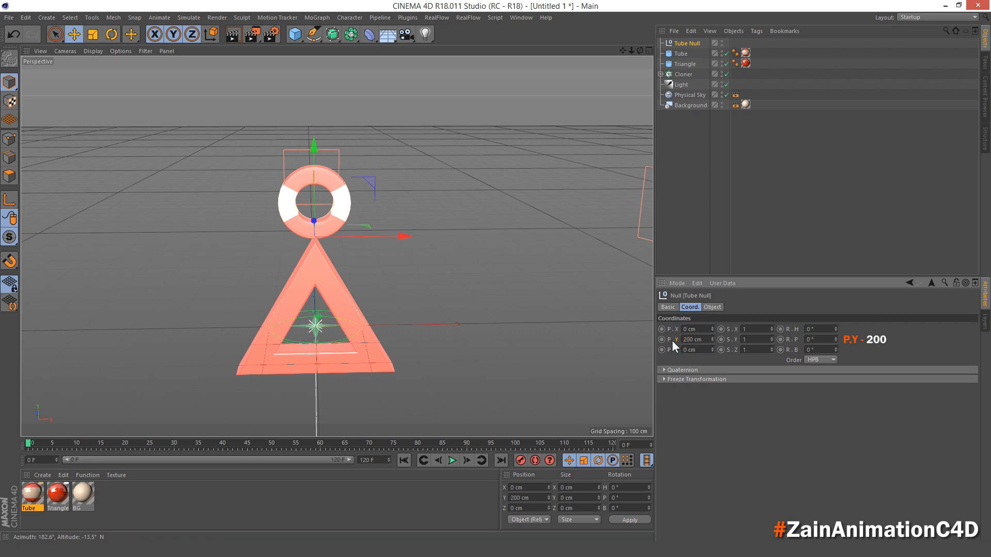
pyautogui.click(686, 44)
pyautogui.moveTo(680, 54); pyautogui.dragTo(687, 44)
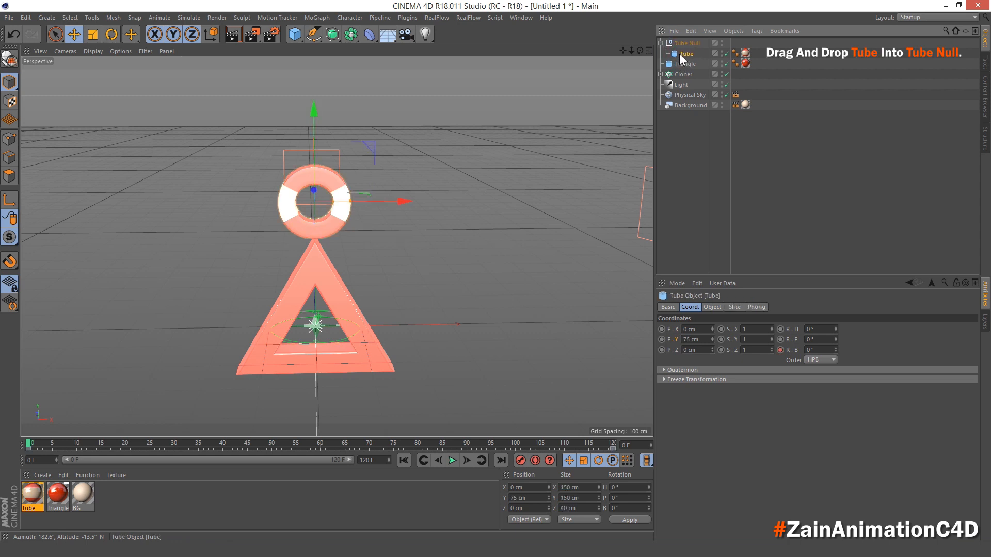
# Step: Insert a Subdivision Surface as the Tube's parent inside Tube Null and collapse the hierarchy
pyautogui.click(335, 34)
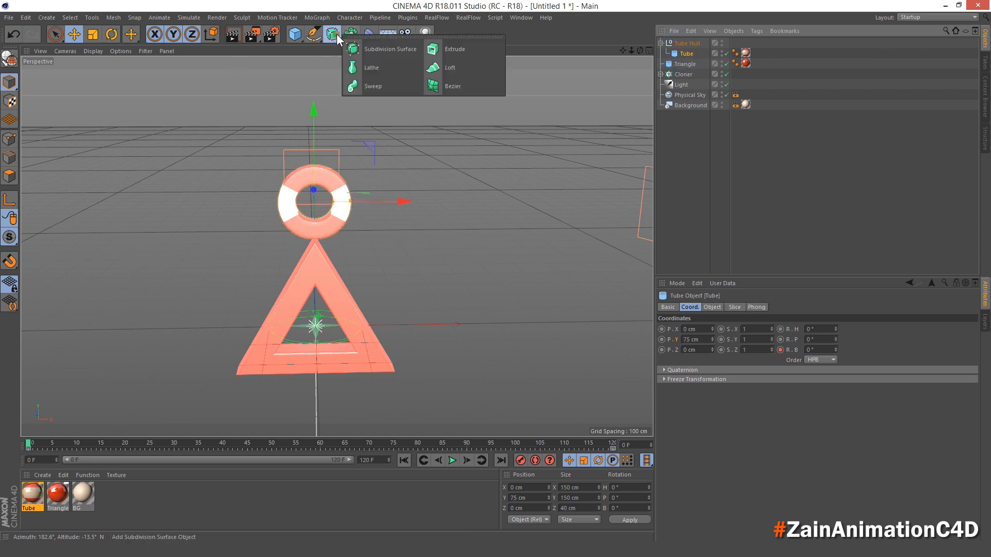
pyautogui.keyDown('alt'); pyautogui.click(395, 49); pyautogui.keyUp('alt')
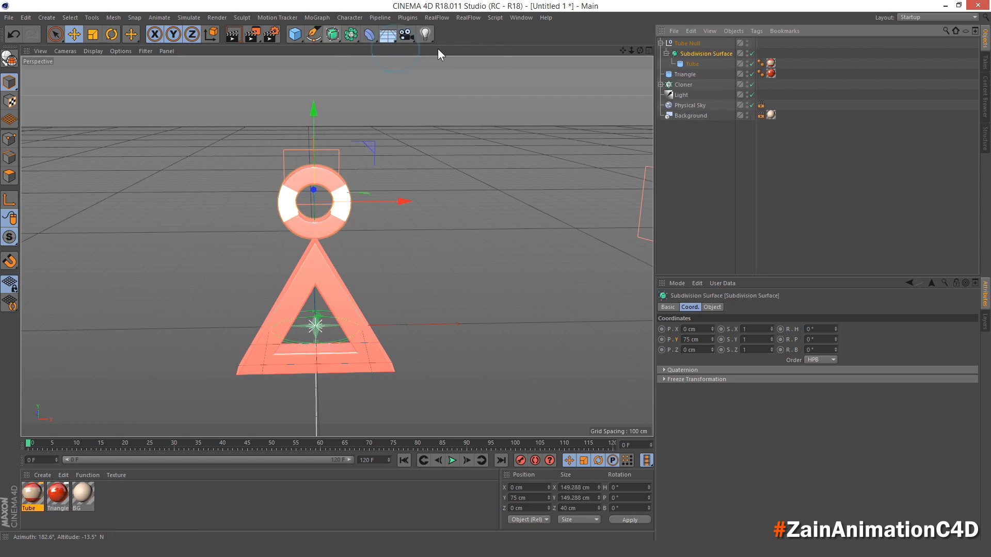
pyautogui.click(666, 54)
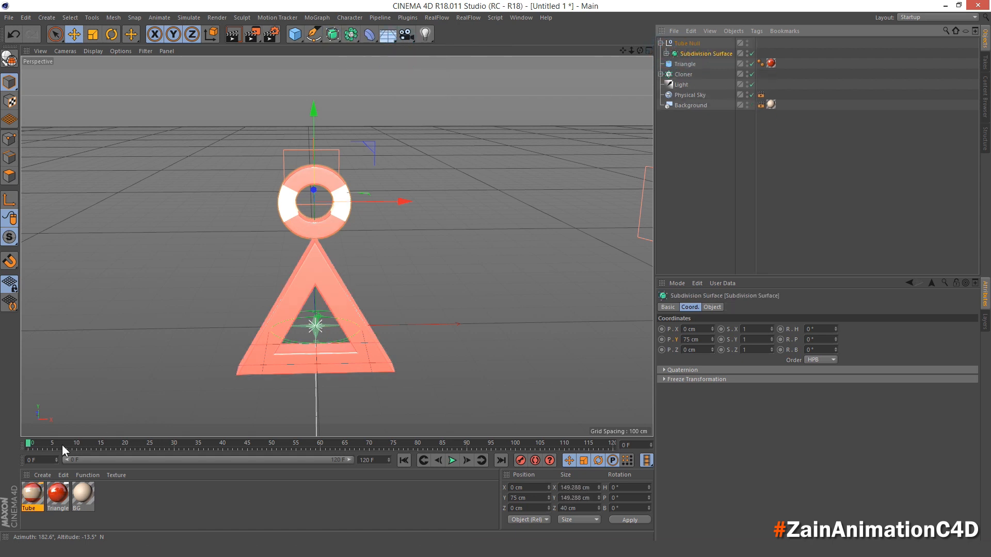
pyautogui.moveTo(34, 444); pyautogui.dragTo(1, 466)
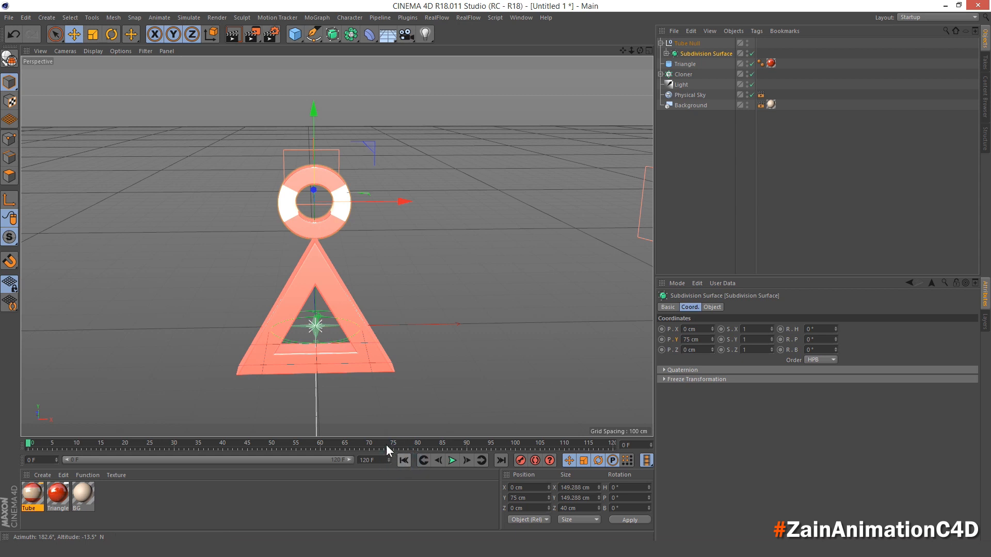
pyautogui.click(660, 43)
pyautogui.click(699, 166)
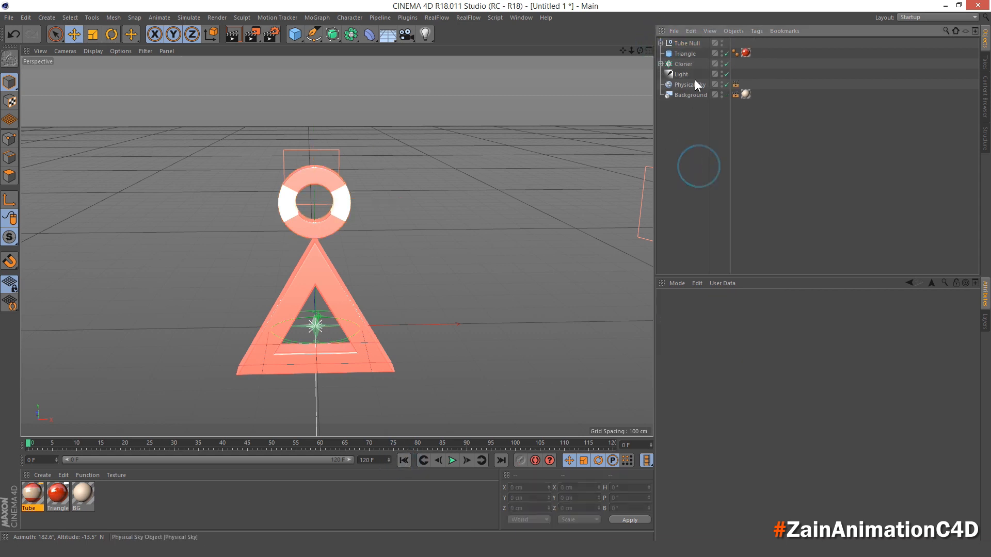
# Step: Keyframe Tube Null's R.B rotation at 0° on frame 0
pyautogui.click(687, 44)
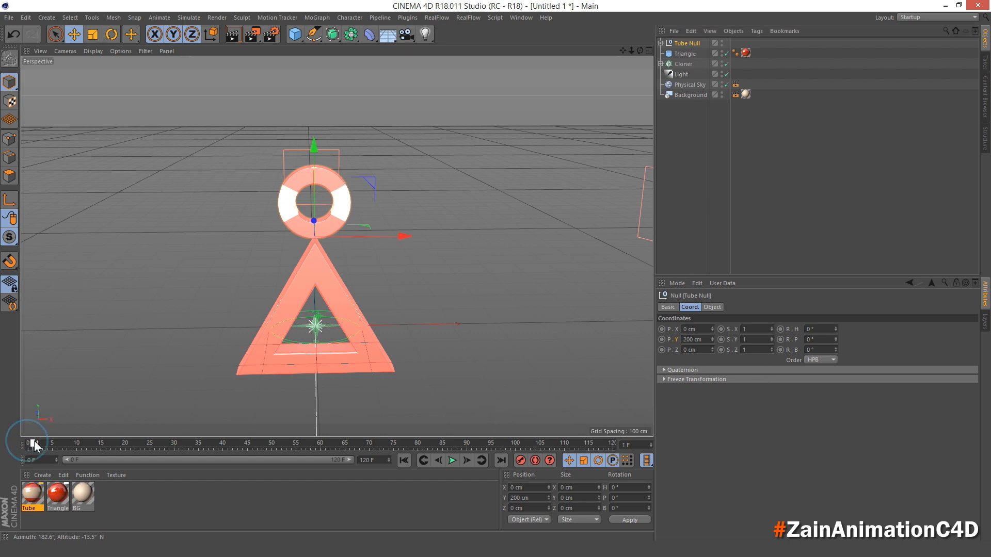
pyautogui.click(795, 350)
pyautogui.keyDown('ctrl'); pyautogui.click(780, 350); pyautogui.keyUp('ctrl')
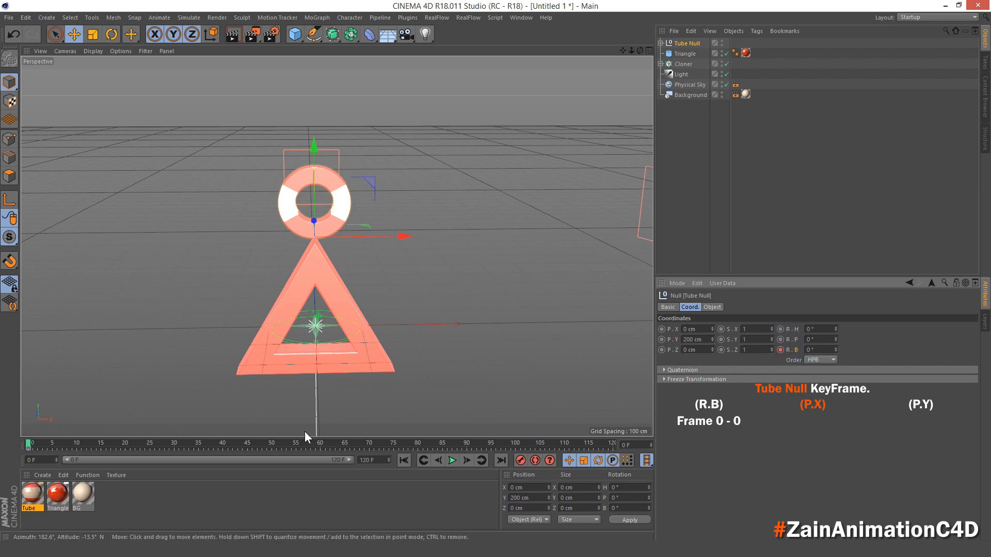
# Step: On frame 5, keyframe Tube Null's R.B rotation at 60°, P.X at 0 cm and P.Y at 200 cm
pyautogui.click(53, 445)
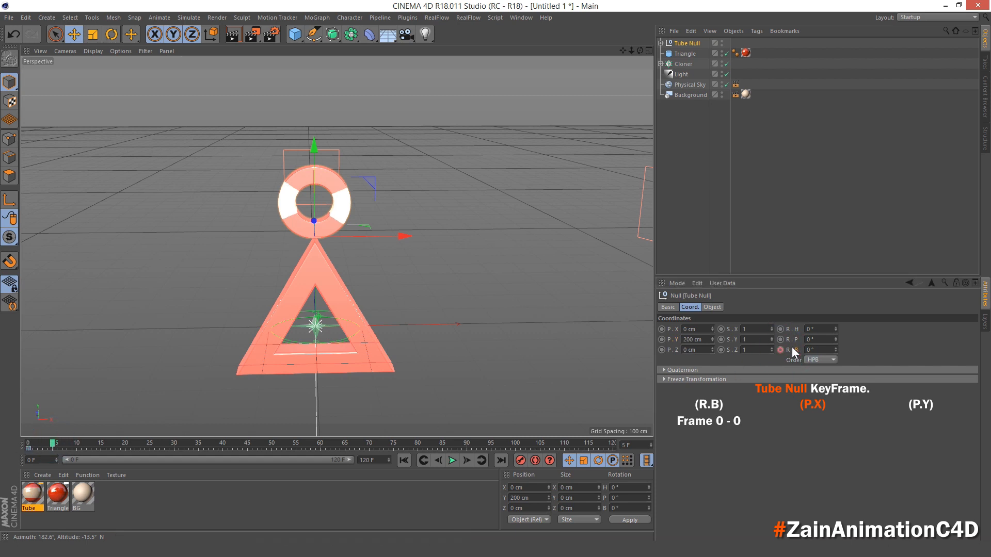
pyautogui.click(811, 350)
pyautogui.write('6')
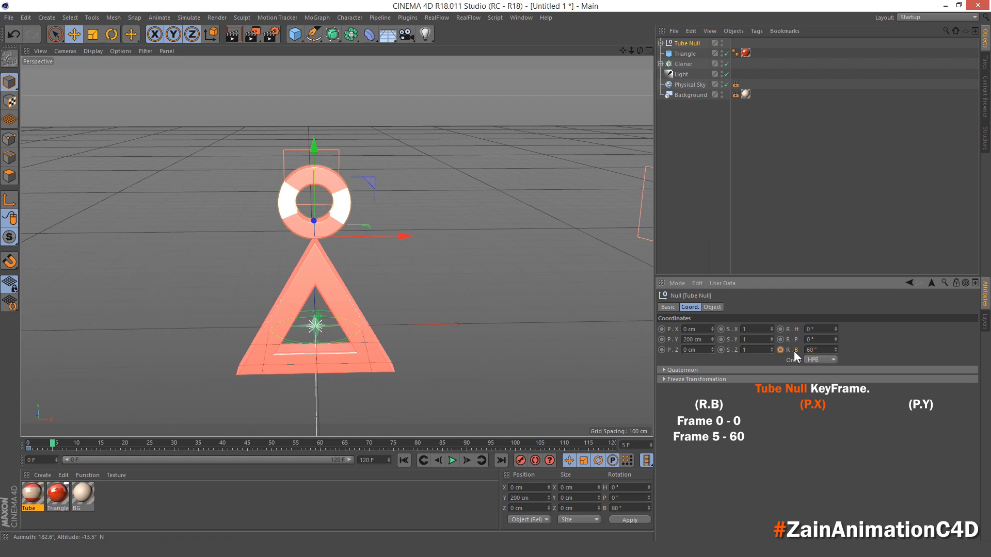
pyautogui.keyDown('ctrl'); pyautogui.click(779, 349); pyautogui.keyUp('ctrl')
pyautogui.click(676, 328)
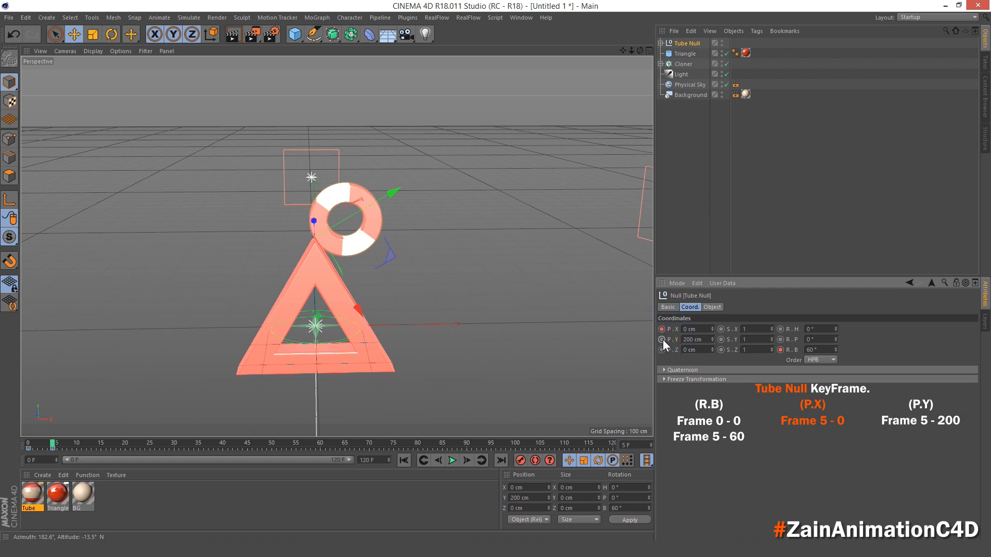
pyautogui.keyDown('ctrl'); pyautogui.click(662, 340); pyautogui.keyUp('ctrl')
# Step: On frame 35, set Tube Null's P.X position to 17 cm and P.Y to -100 cm
pyautogui.click(67, 447)
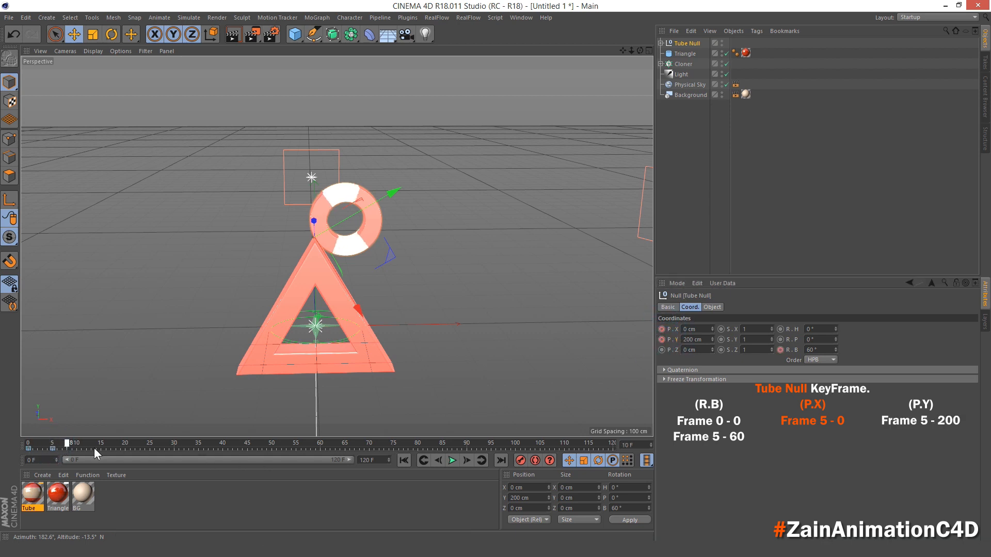
pyautogui.moveTo(95, 451); pyautogui.dragTo(199, 453)
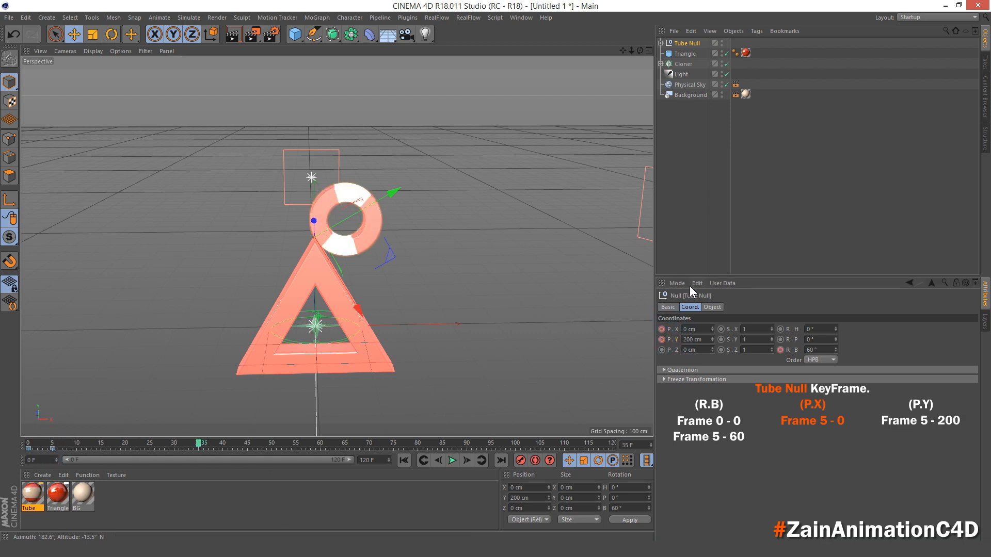
pyautogui.click(692, 329)
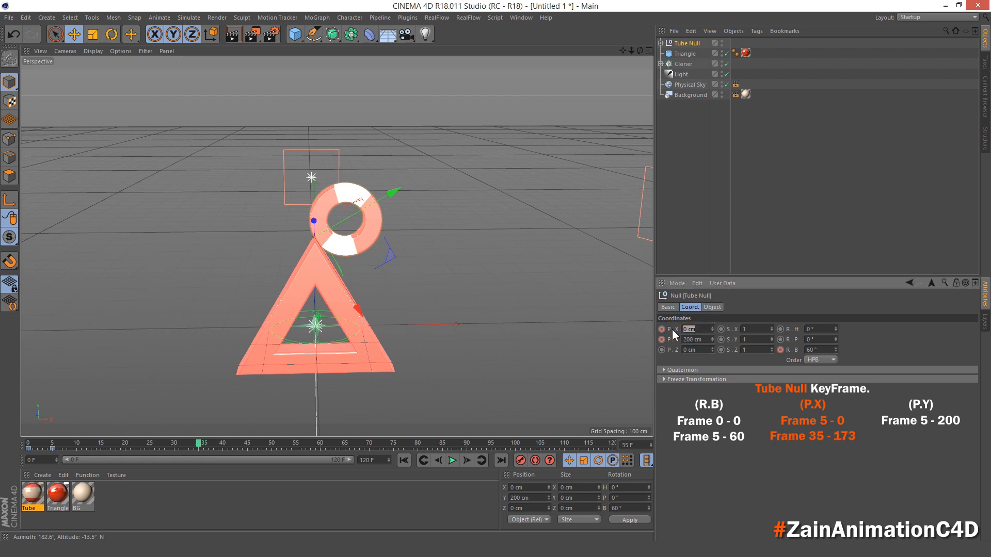
pyautogui.write('17')
pyautogui.press('Return')
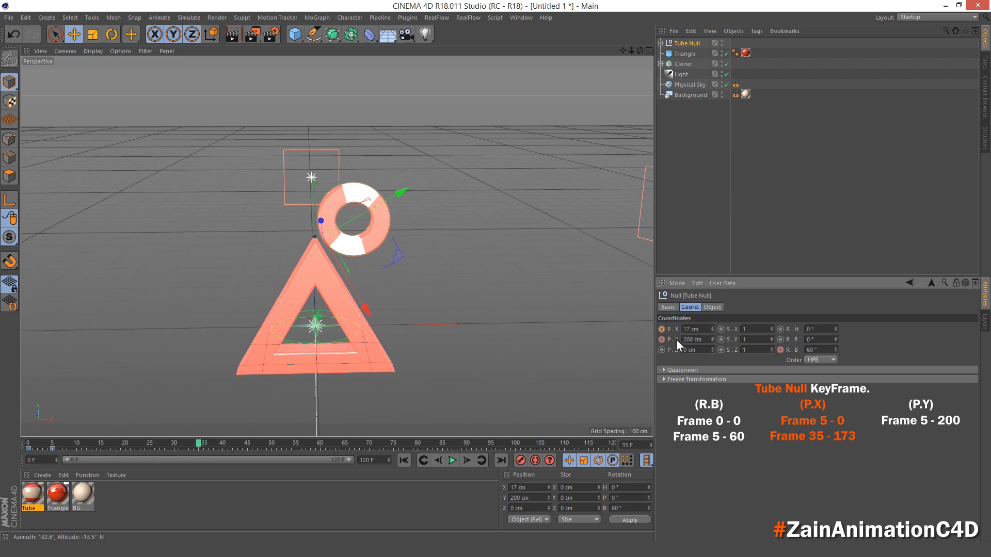
pyautogui.click(678, 340)
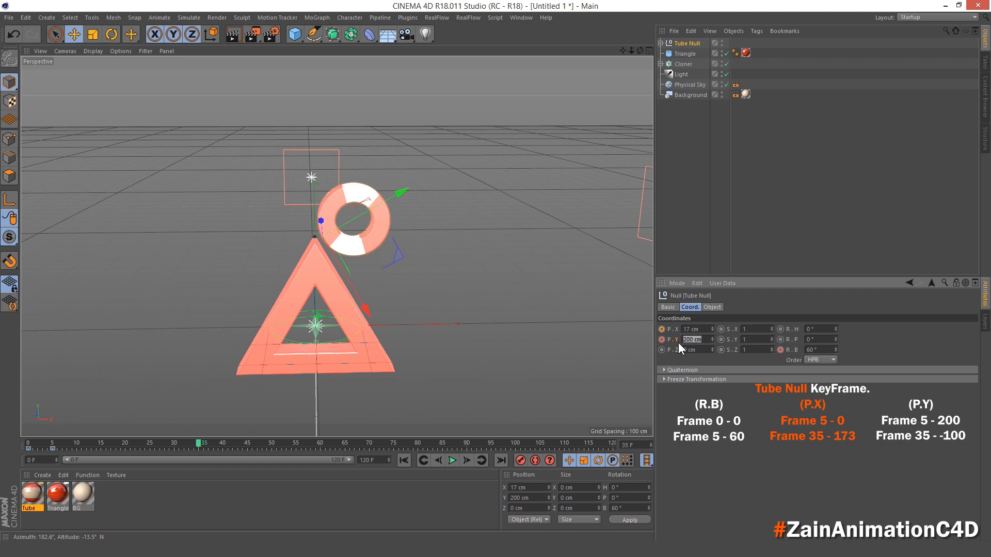
pyautogui.write('-100')
pyautogui.press('Return')
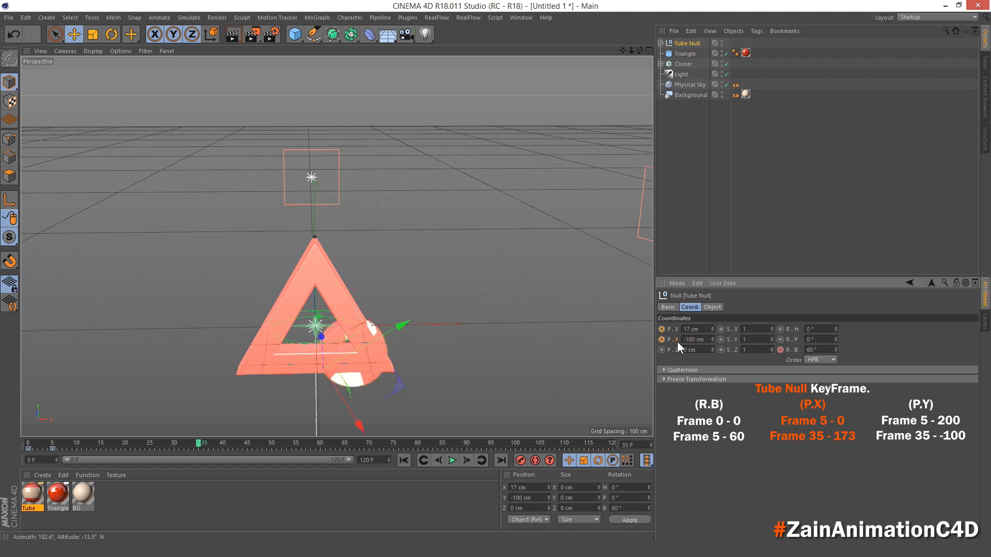
# Step: Correct Tube Null's P.X to 173 cm and keyframe it on frame 35 together with P.Y at -100 cm and R.B at 60°
pyautogui.click(691, 329)
pyautogui.write('1')
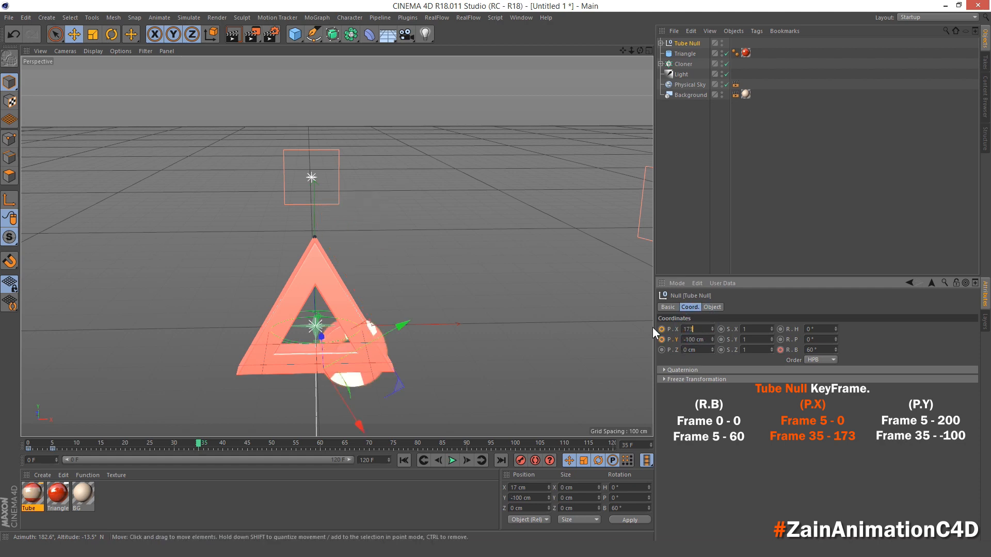
pyautogui.write('73')
pyautogui.press('Return')
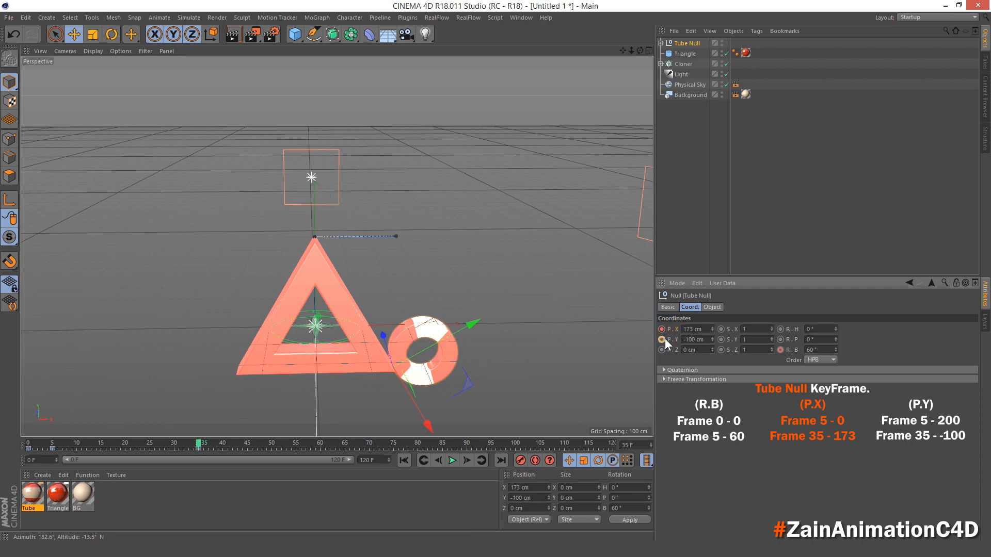
pyautogui.click(662, 339)
pyautogui.moveTo(200, 447)
pyautogui.mouseDown()
pyautogui.moveTo(39, 443)
pyautogui.moveTo(199, 466)
pyautogui.mouseUp()
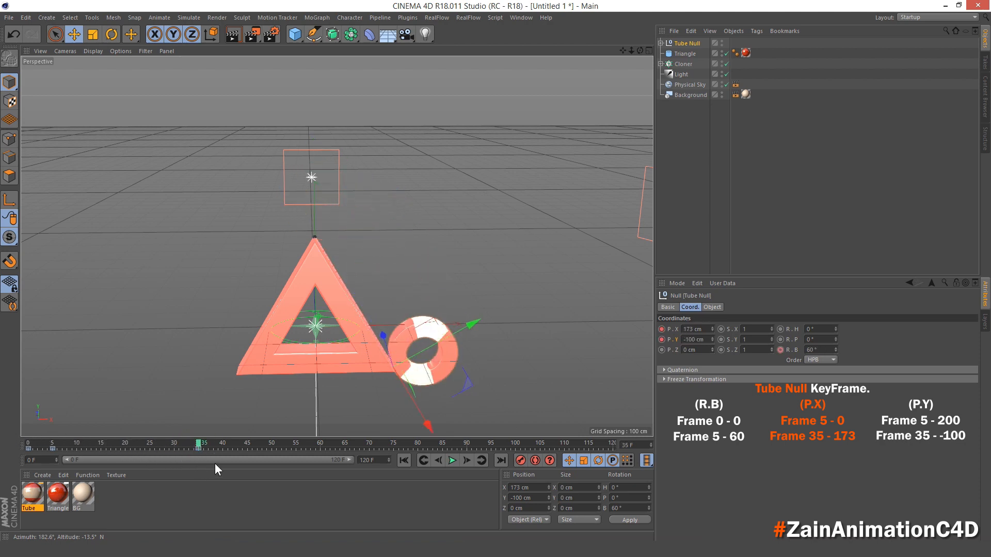
pyautogui.click(780, 349)
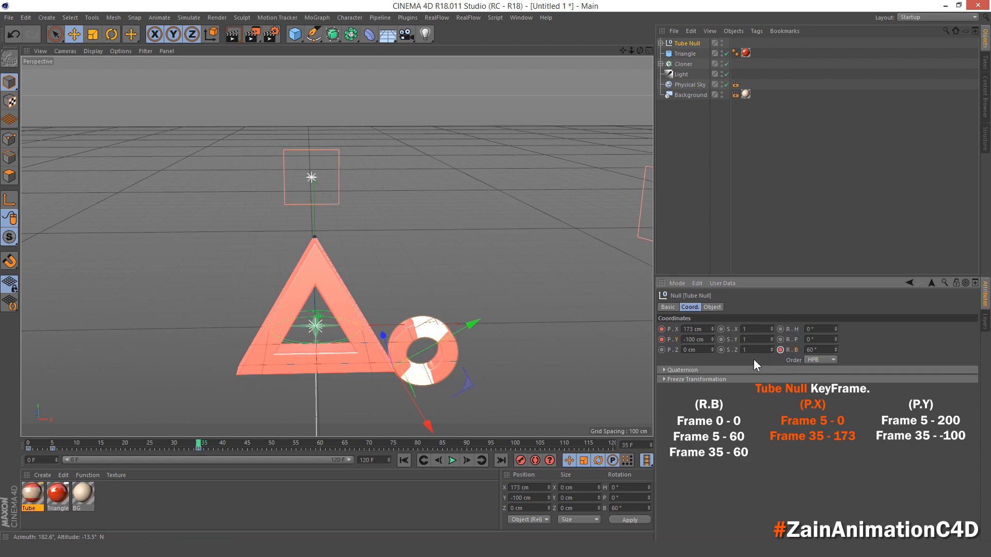
# Step: On frame 45, keyframe Tube Null's R.B rotation at 180° and P.X position at 173 cm
pyautogui.moveTo(202, 448); pyautogui.dragTo(246, 450)
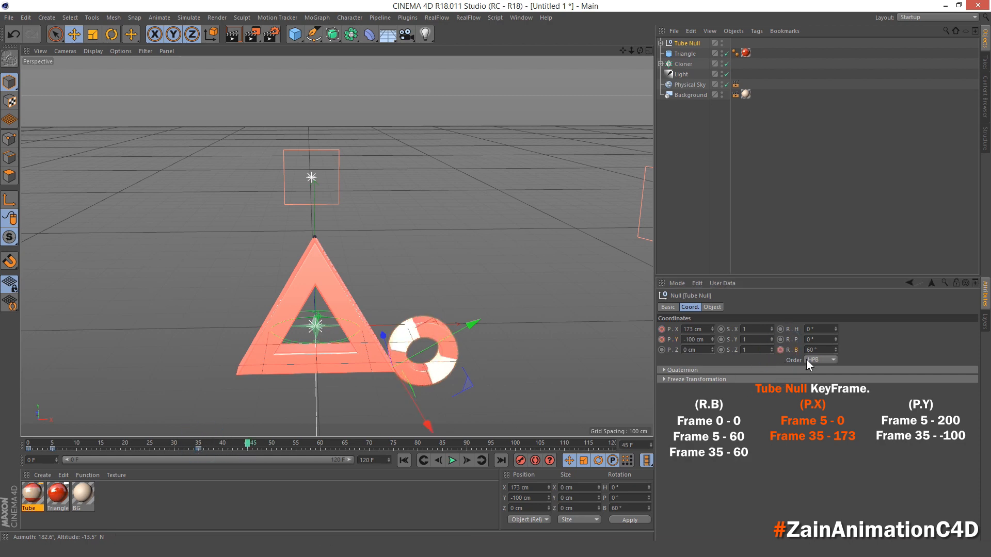
pyautogui.doubleClick(816, 350)
pyautogui.write('18')
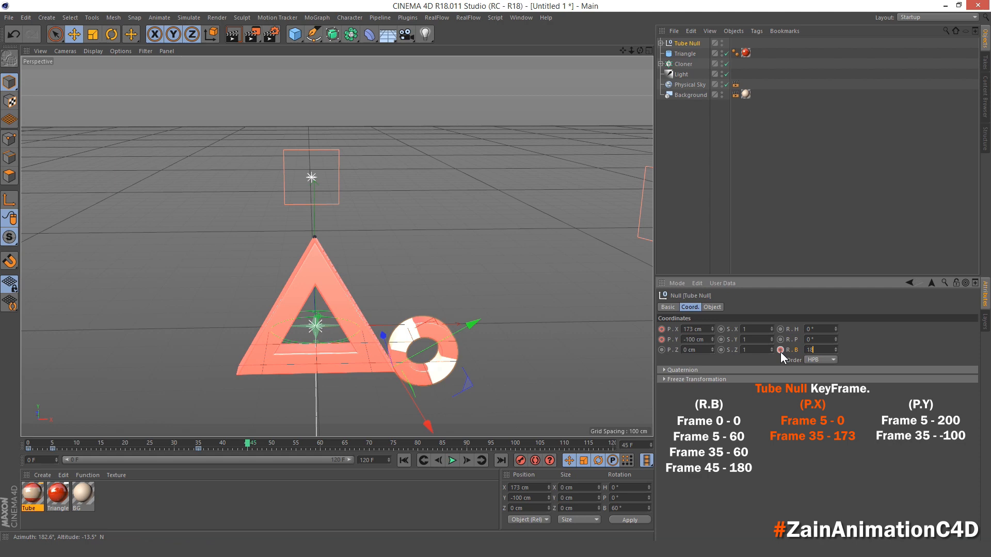
pyautogui.write('0')
pyautogui.press('Return')
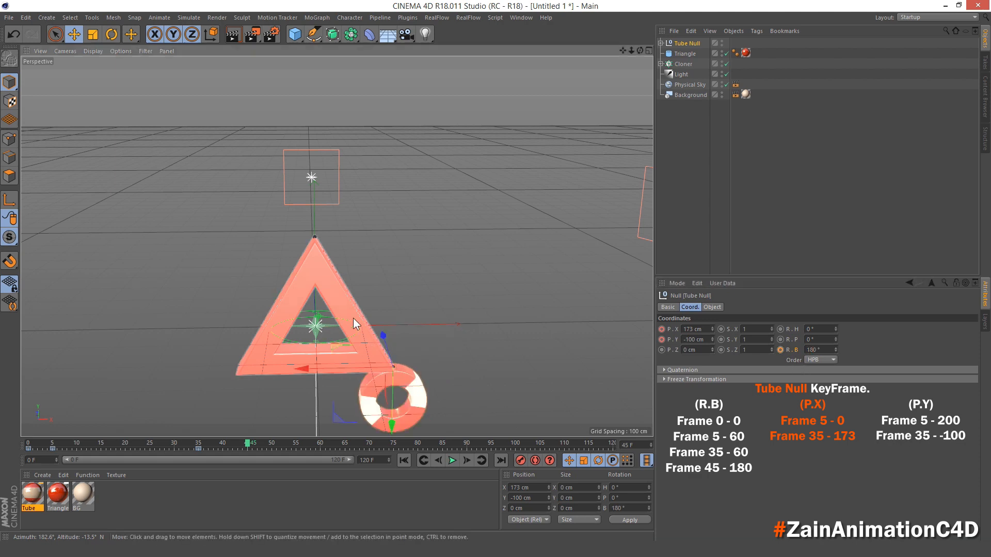
pyautogui.scroll(-2, 353, 318)
pyautogui.keyDown('alt'); pyautogui.moveTo(344, 307); pyautogui.dragTo(343, 266, button='middle'); pyautogui.keyUp('alt')
pyautogui.keyDown('alt'); pyautogui.moveTo(344, 340); pyautogui.dragTo(343, 325); pyautogui.keyUp('alt')
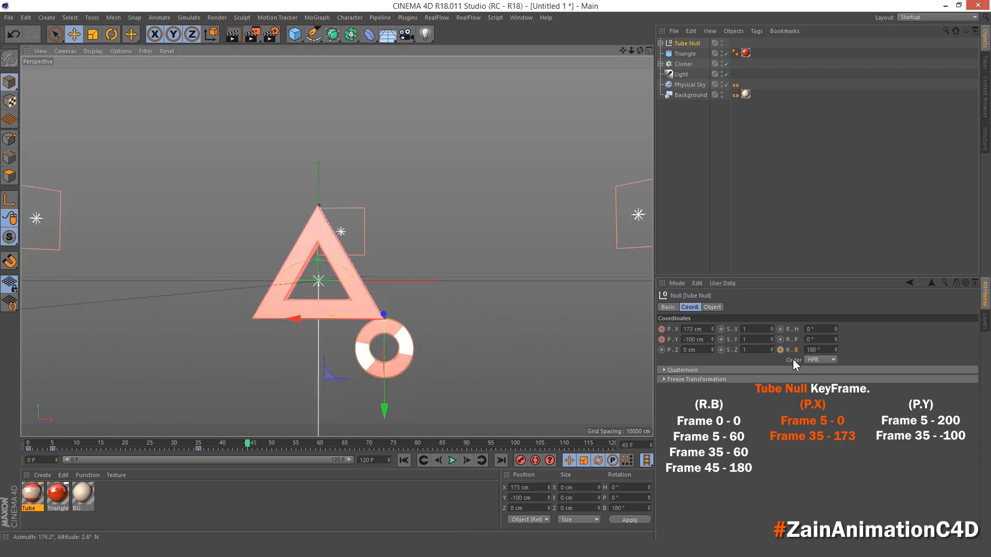
pyautogui.click(780, 350)
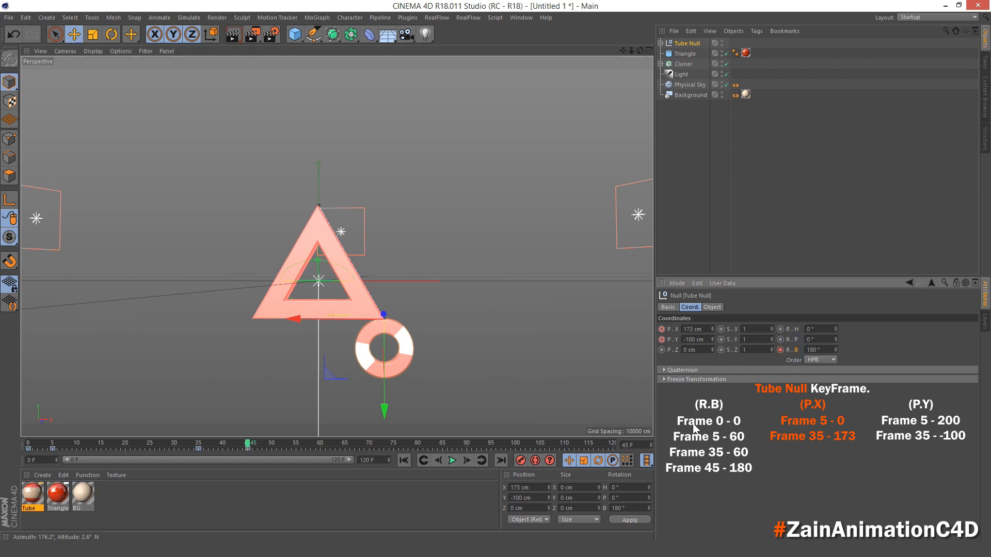
pyautogui.click(661, 328)
# Step: On frame 75, keyframe Tube Null's P.X position at -173 cm and R.B rotation at 180°
pyautogui.moveTo(248, 444); pyautogui.dragTo(394, 460)
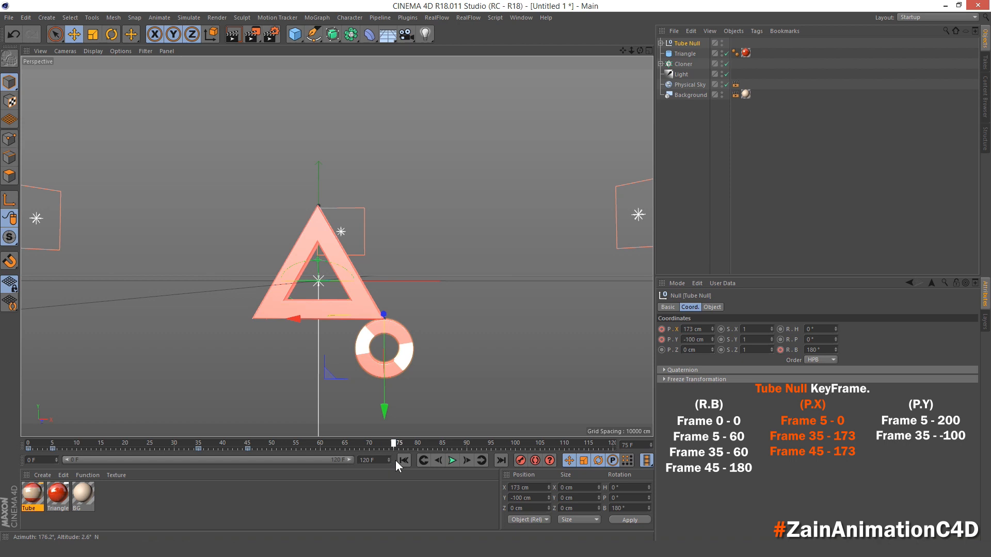
pyautogui.doubleClick(689, 329)
pyautogui.write('-1')
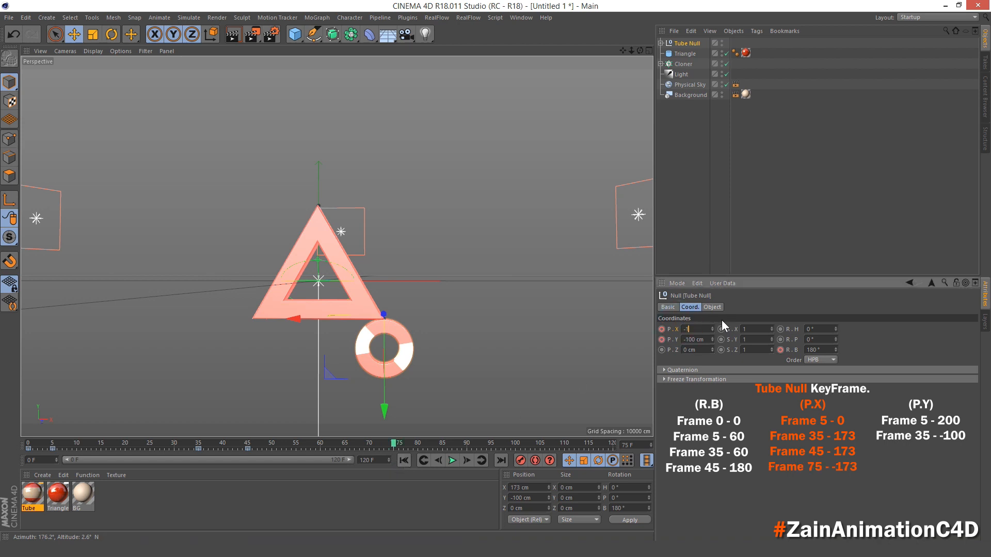
pyautogui.write('73')
pyautogui.press('Return')
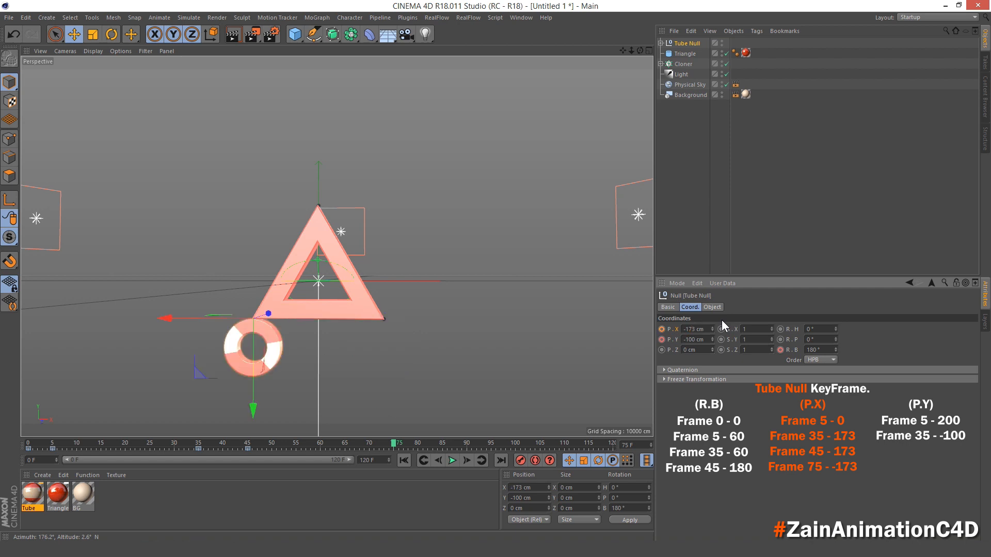
pyautogui.keyDown('ctrl'); pyautogui.click(662, 329); pyautogui.keyUp('ctrl')
pyautogui.moveTo(398, 446); pyautogui.dragTo(393, 480)
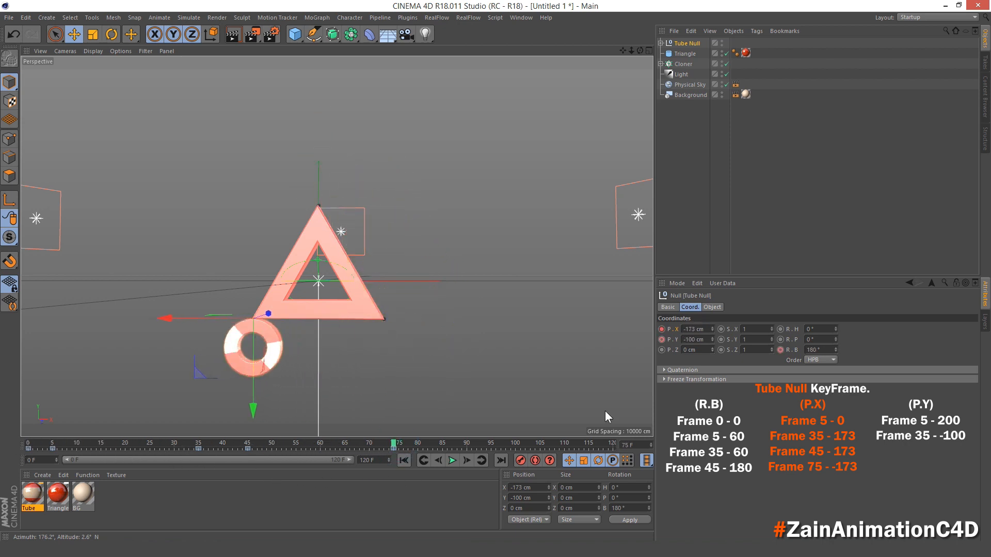
pyautogui.click(780, 350)
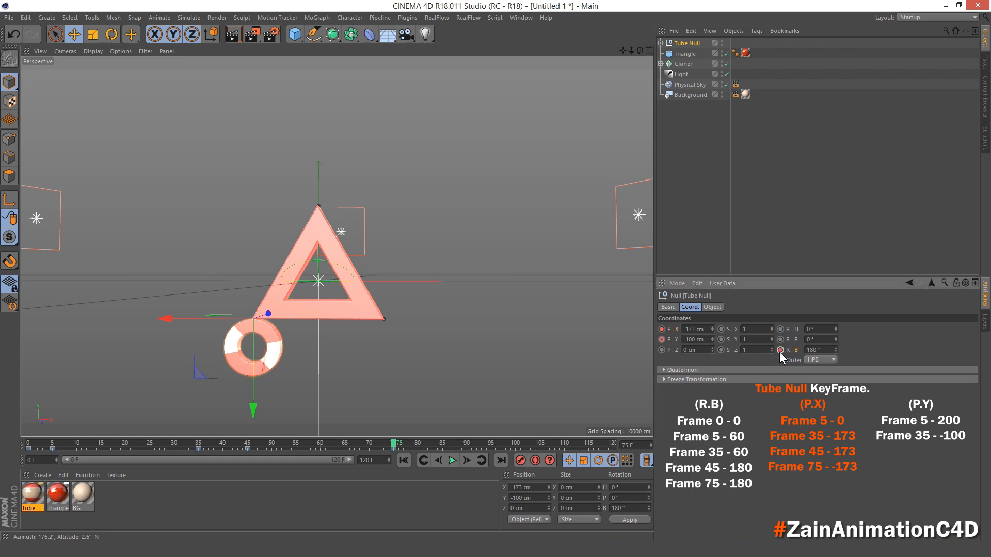
# Step: On frame 85, keyframe Tube Null's R.B rotation at 300°, P.X at -173 cm and P.Y at -100 cm
pyautogui.moveTo(394, 444); pyautogui.dragTo(443, 446)
pyautogui.doubleClick(818, 350)
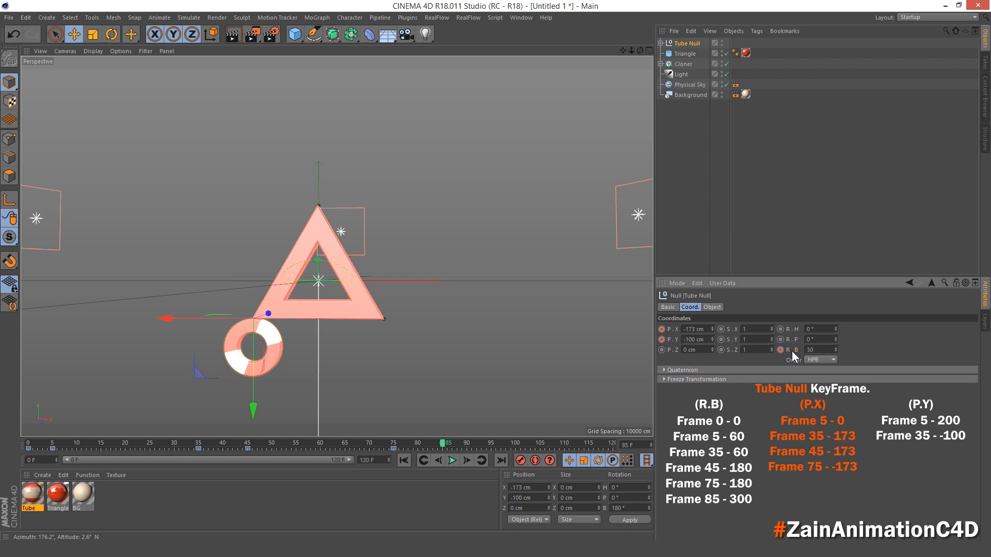
pyautogui.press('Return')
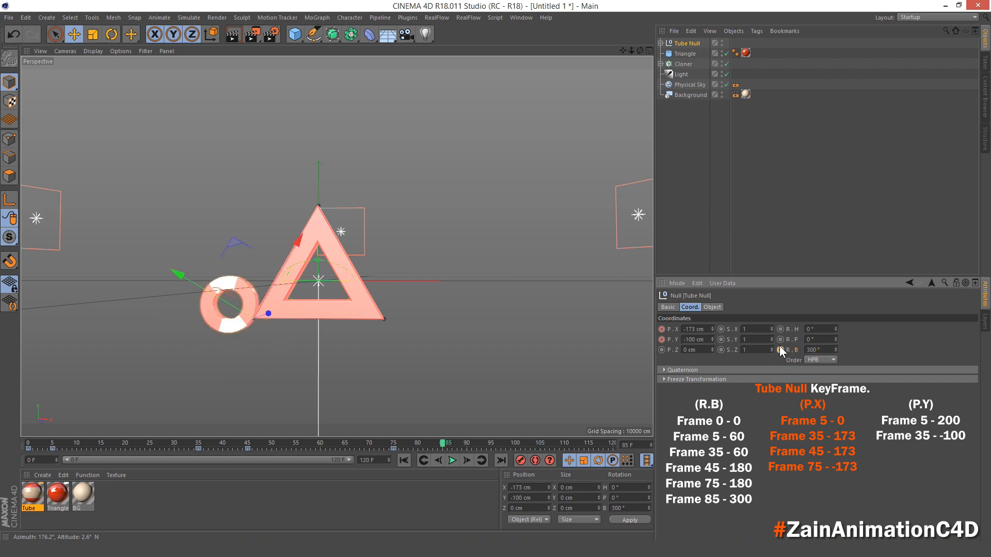
pyautogui.click(780, 349)
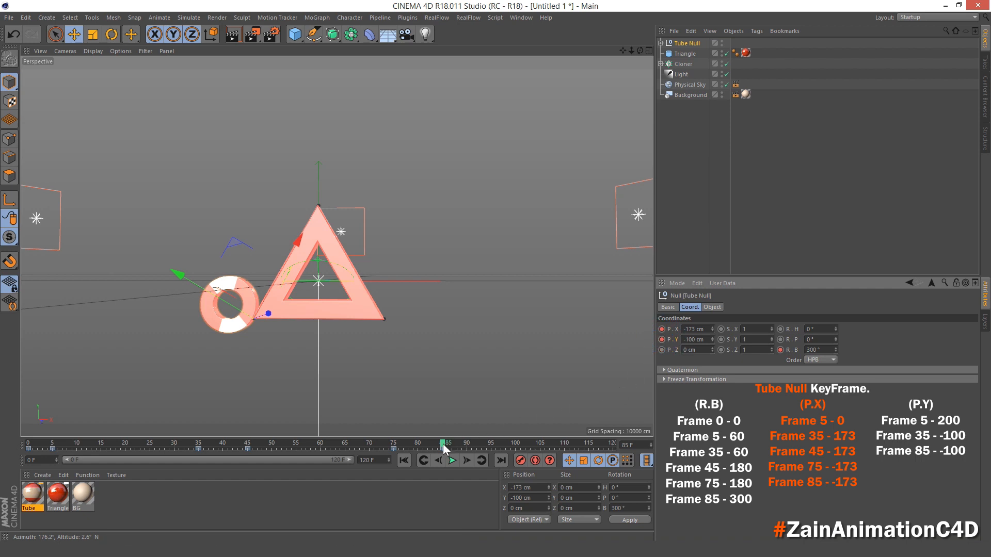
# Step: On frame 115, keyframe Tube Null's P.X position at 0 cm, P.Y at 200 cm and R.B rotation at 300°
pyautogui.moveTo(442, 443); pyautogui.dragTo(591, 470)
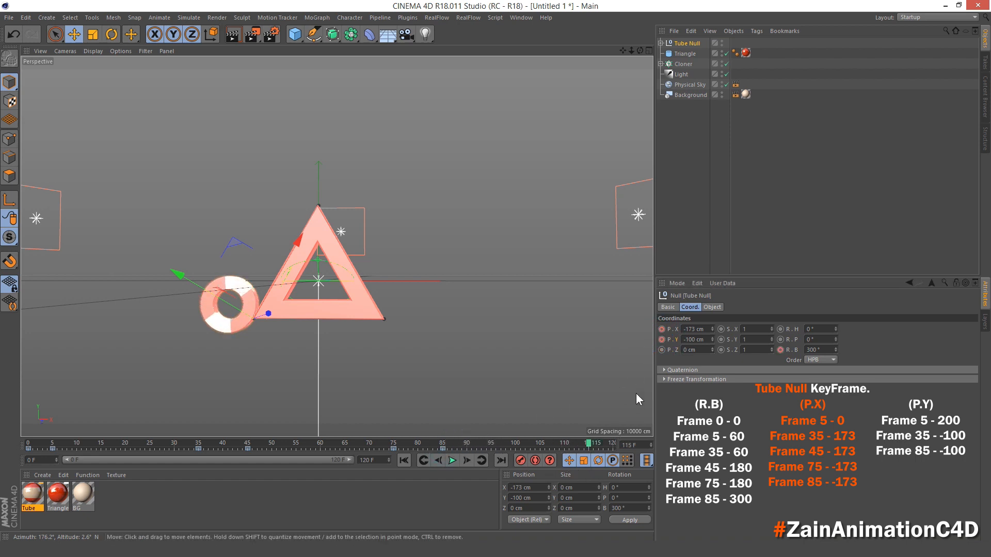
pyautogui.click(694, 329)
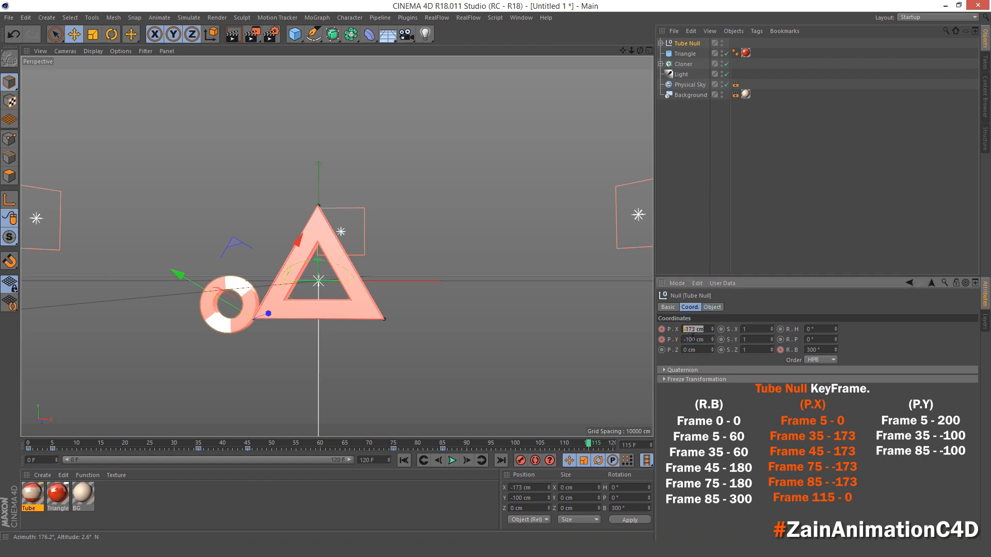
pyautogui.write('0')
pyautogui.press('Return')
pyautogui.click(708, 340)
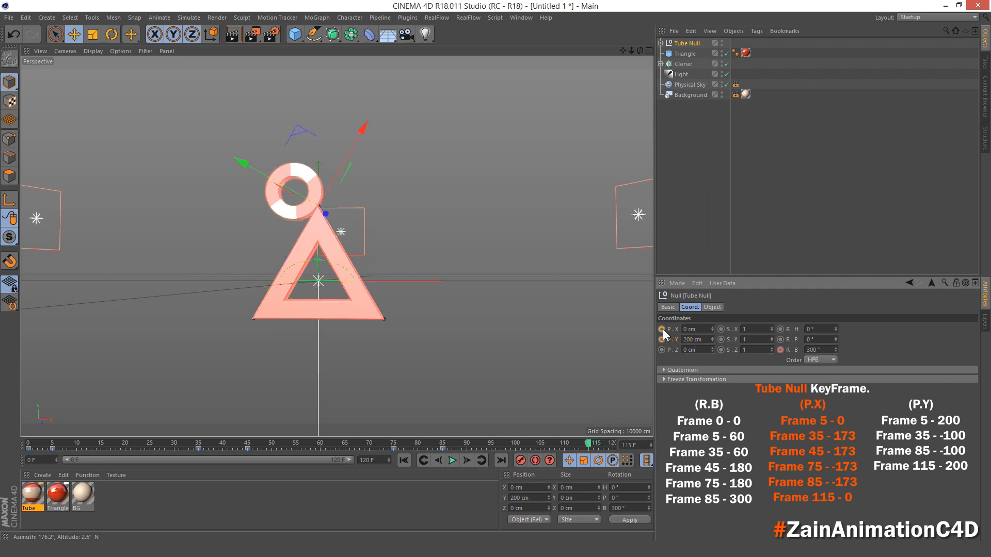
pyautogui.click(662, 329)
pyautogui.click(794, 351)
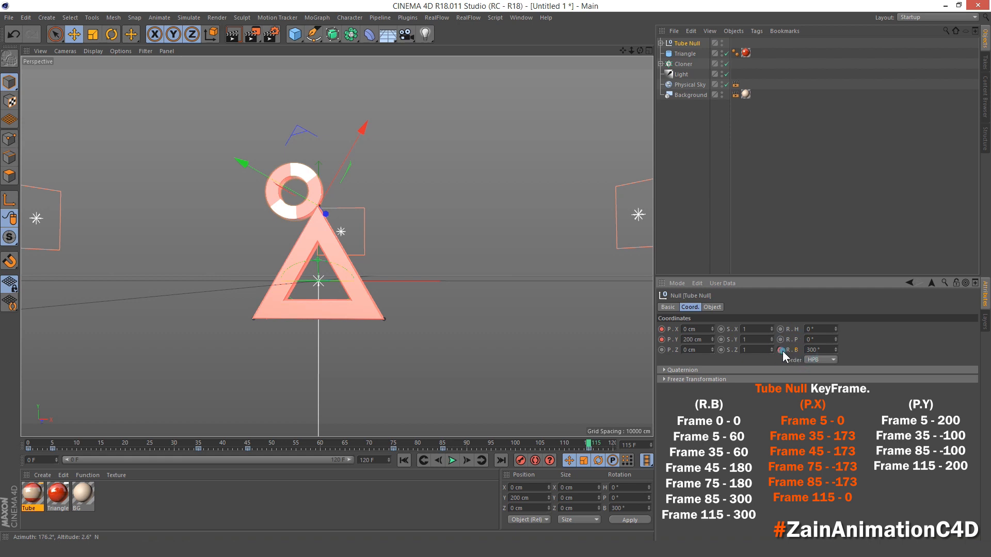
# Step: On frame 120, keyframe Tube Null's R.B rotation at 360°
pyautogui.click(597, 445)
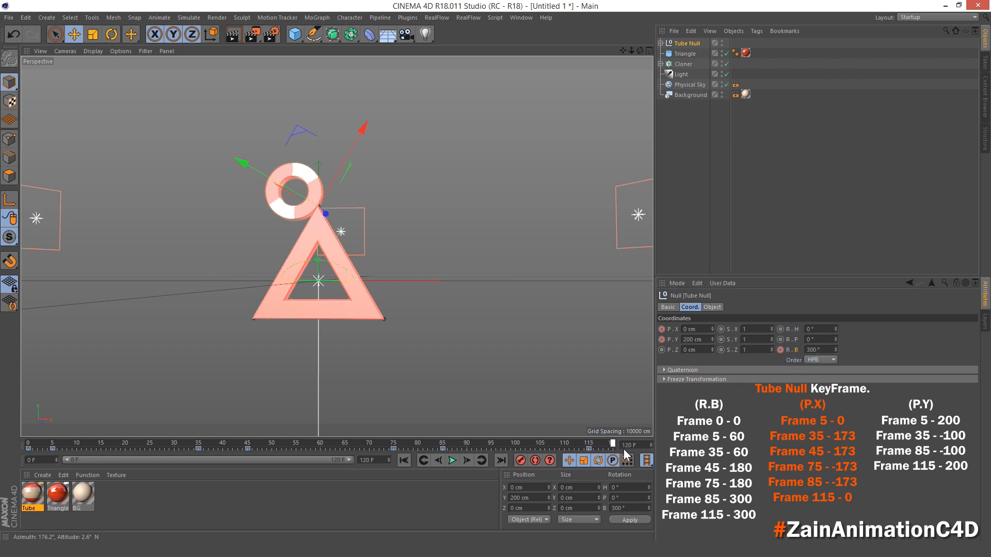
pyautogui.click(808, 350)
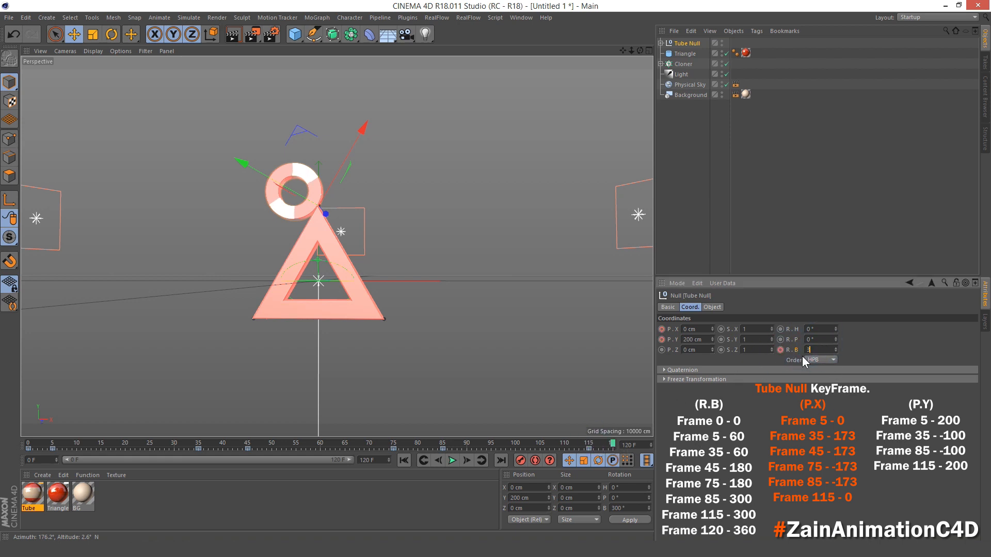
pyautogui.press('Return')
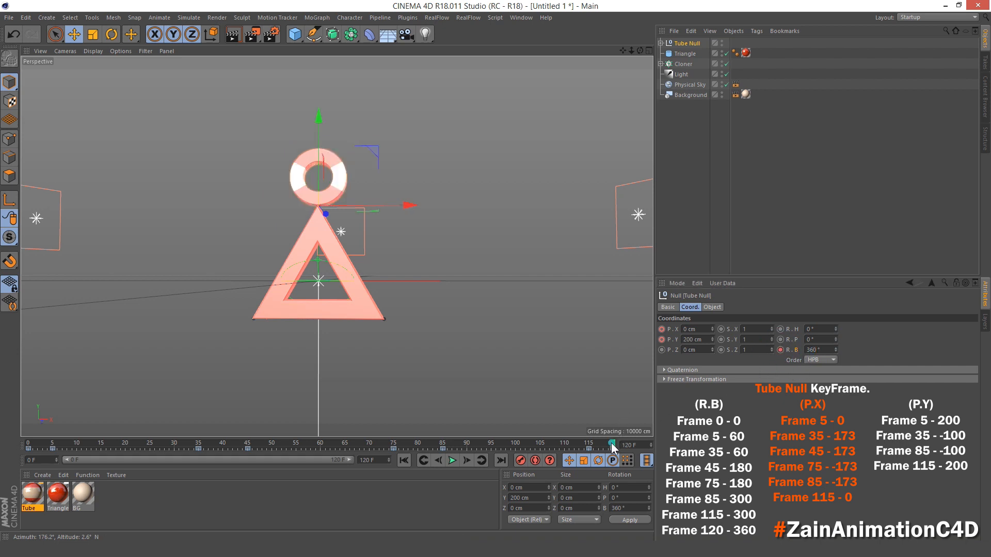
# Step: Play the tube animation from frame 0 in the maximized Front view and return to the start of the timeline
pyautogui.moveTo(611, 443); pyautogui.dragTo(4, 429)
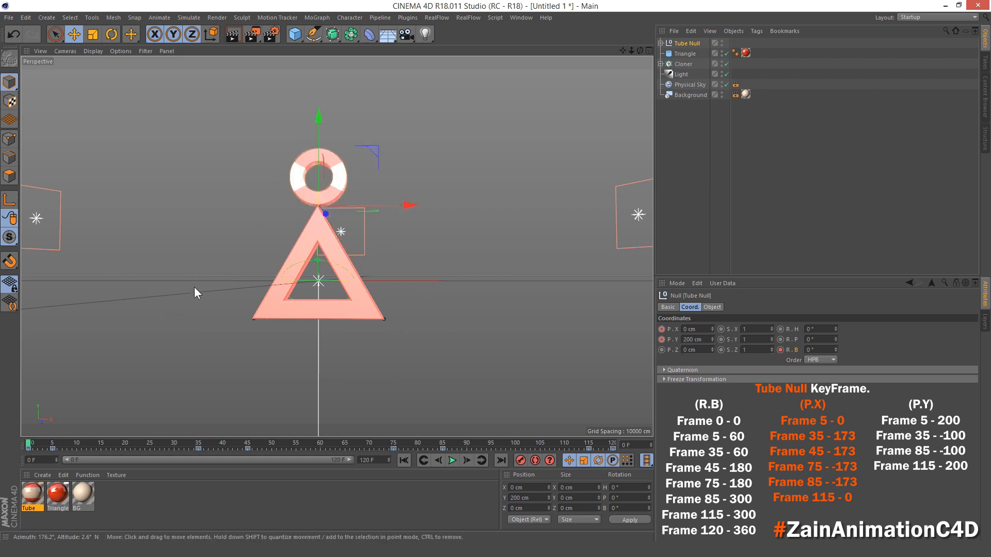
pyautogui.middleClick(194, 287)
pyautogui.middleClick(550, 359)
pyautogui.scroll(-10, 425, 324)
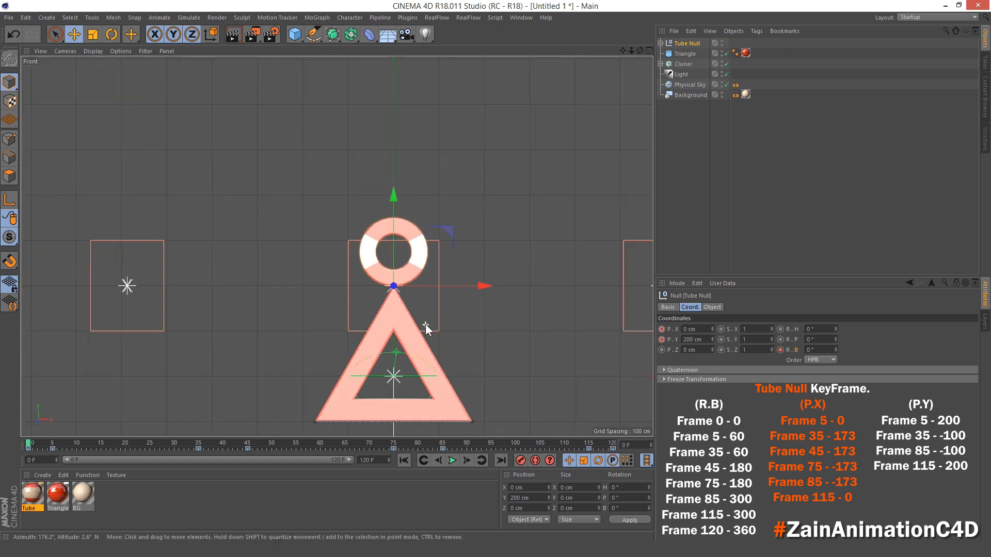
pyautogui.click(452, 465)
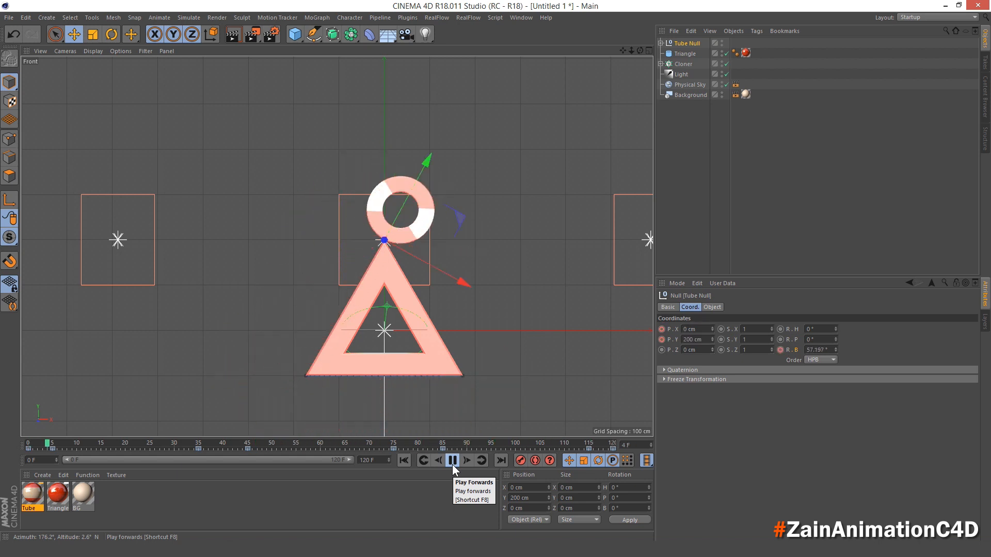
pyautogui.click(404, 460)
# Step: Deselect Tube Null and switch back to the maximized Perspective view
pyautogui.click(491, 305)
pyautogui.middleClick(498, 291)
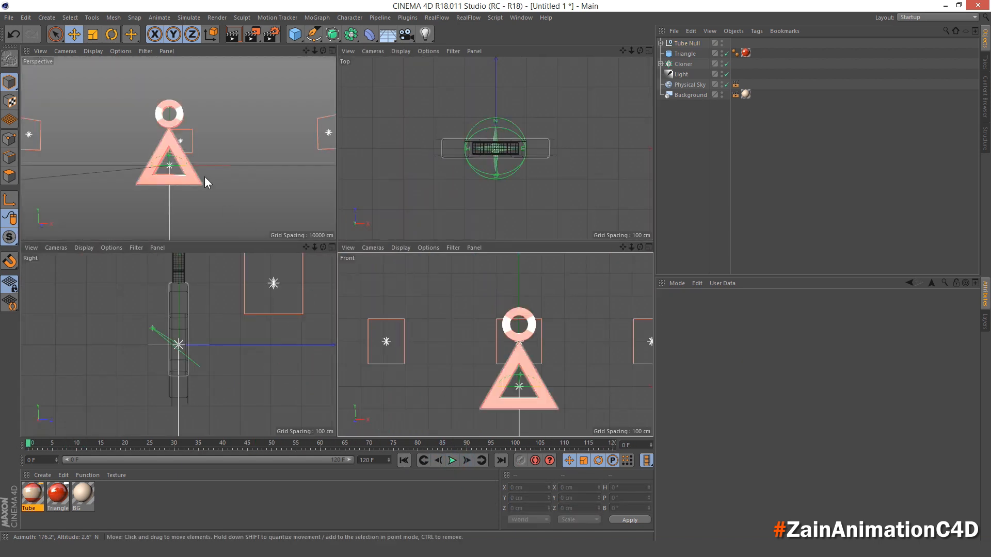
pyautogui.middleClick(205, 176)
pyautogui.keyDown('alt'); pyautogui.moveTo(324, 281); pyautogui.dragTo(335, 299); pyautogui.keyUp('alt')
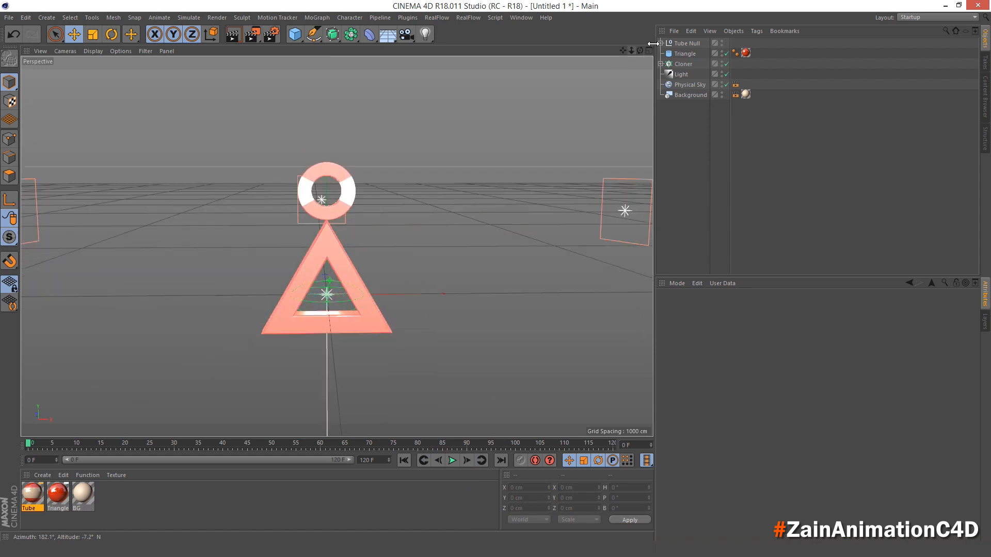
# Step: Add a null object to the scene and rename it Rotate Null
pyautogui.click(686, 54)
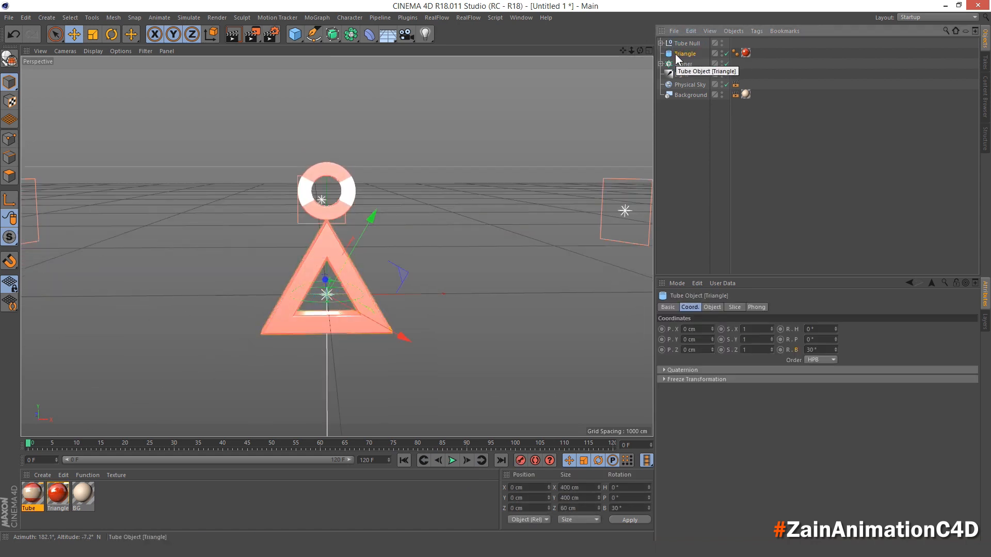
pyautogui.moveTo(294, 34); pyautogui.dragTo(334, 46)
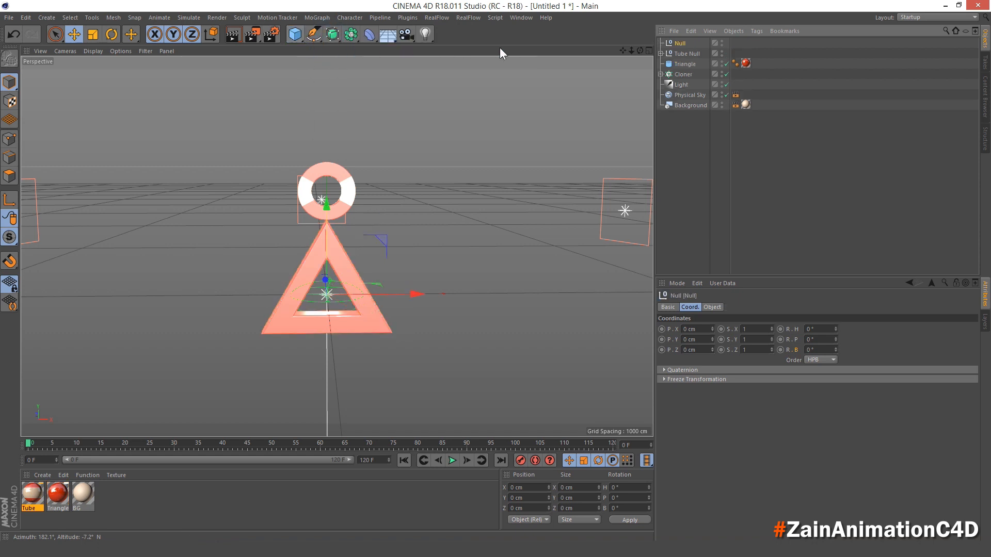
pyautogui.doubleClick(683, 44)
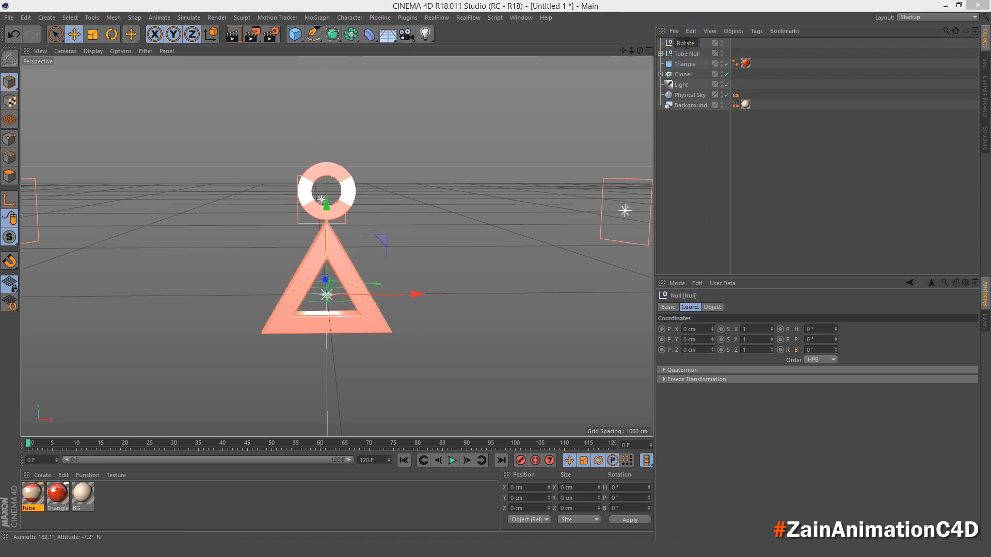
pyautogui.press('Return')
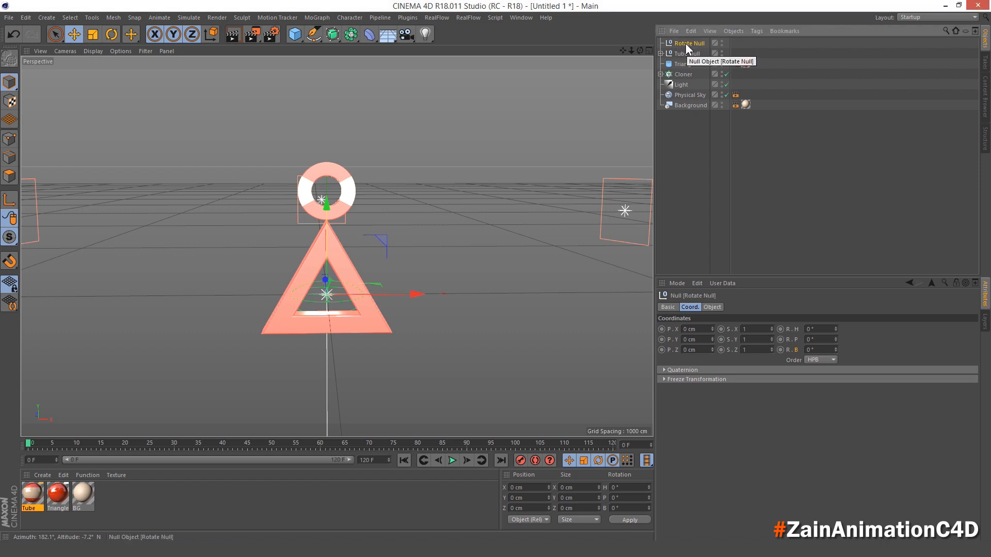
# Step: Make Tube Null and Triangle children of Rotate Null, then select Rotate Null with its hierarchy collapsed
pyautogui.click(687, 53)
pyautogui.click(660, 53)
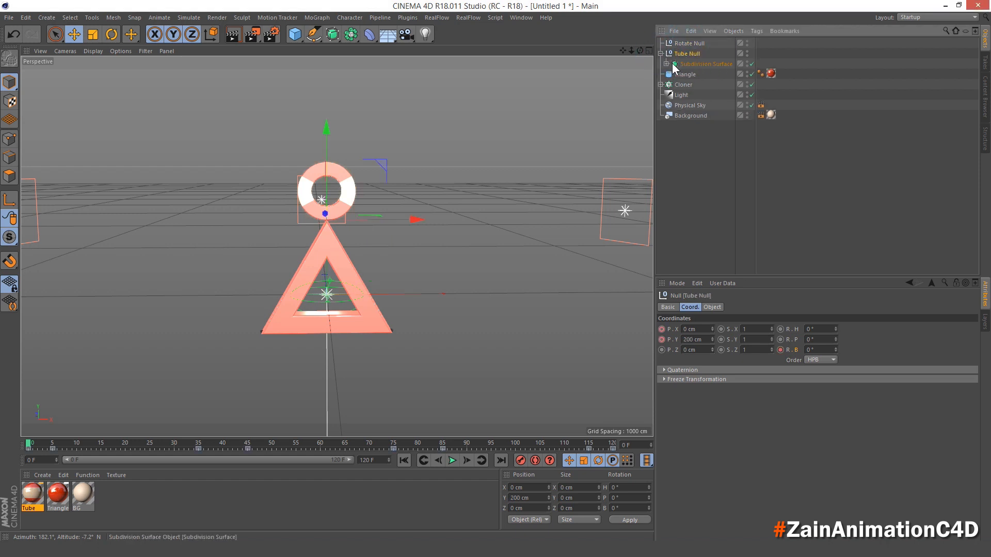
pyautogui.click(666, 64)
pyautogui.click(666, 63)
pyautogui.click(660, 53)
pyautogui.keyDown('ctrl'); pyautogui.click(685, 64); pyautogui.keyUp('ctrl')
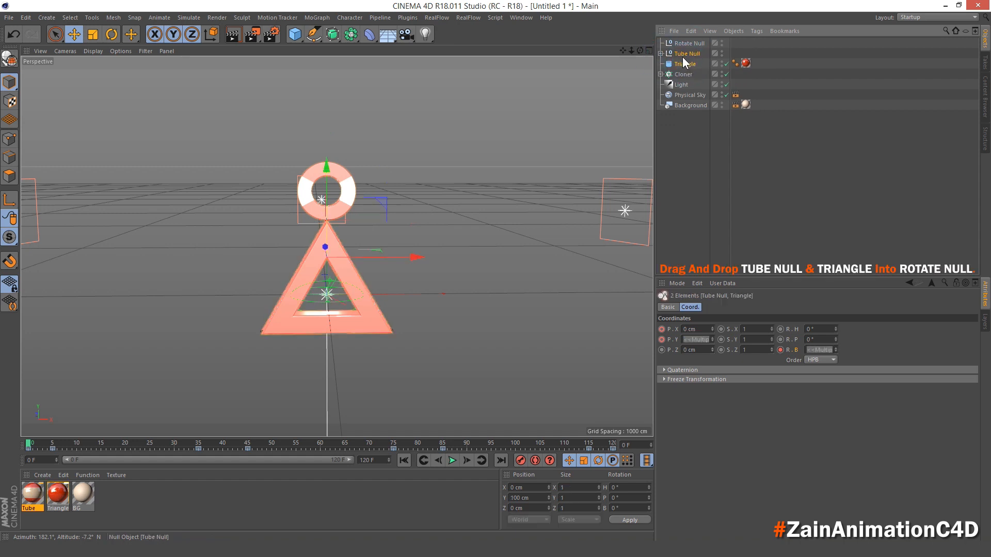
pyautogui.moveTo(682, 53); pyautogui.dragTo(681, 41)
pyautogui.click(682, 44)
pyautogui.click(660, 43)
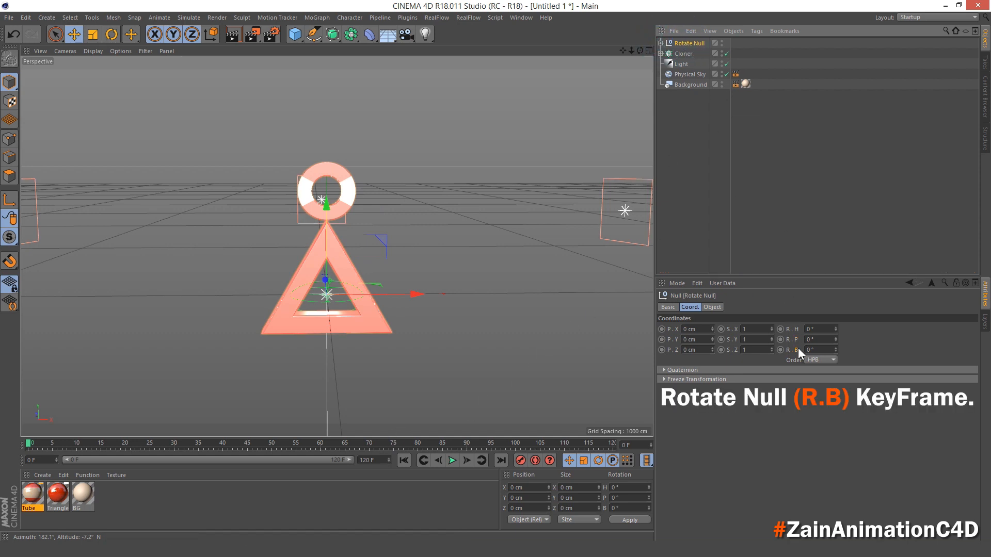
# Step: Keyframe Rotate Null's R.B rotation at 0° on frame 0 and at -360° on frame 120
pyautogui.keyDown('ctrl'); pyautogui.click(780, 350); pyautogui.keyUp('ctrl')
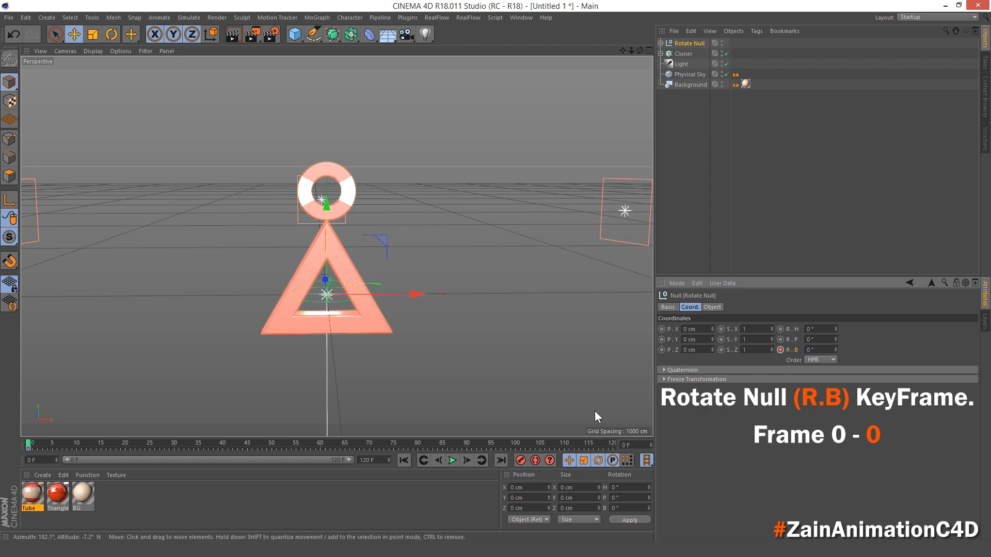
pyautogui.click(499, 460)
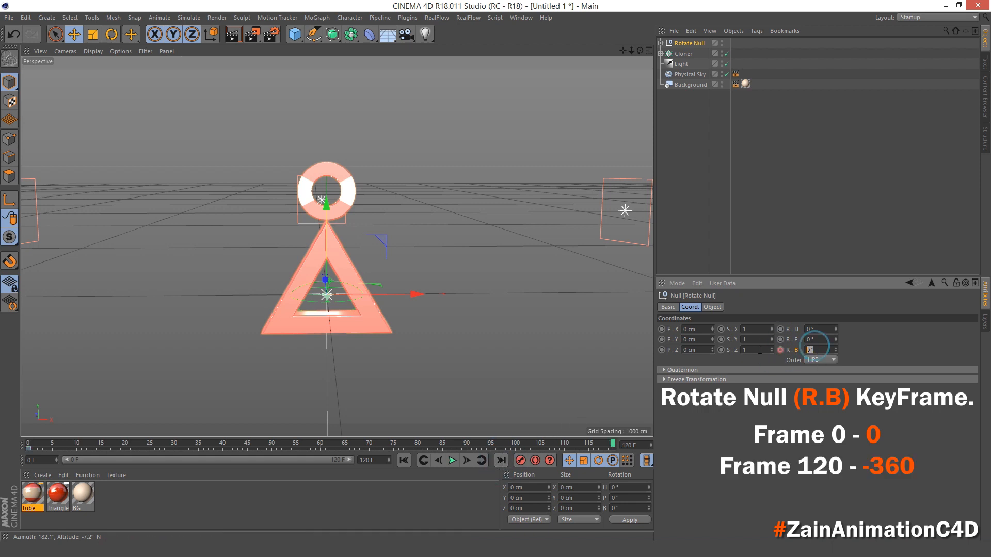
pyautogui.click(815, 350)
pyautogui.keyDown('ctrl'); pyautogui.click(780, 349); pyautogui.keyUp('ctrl')
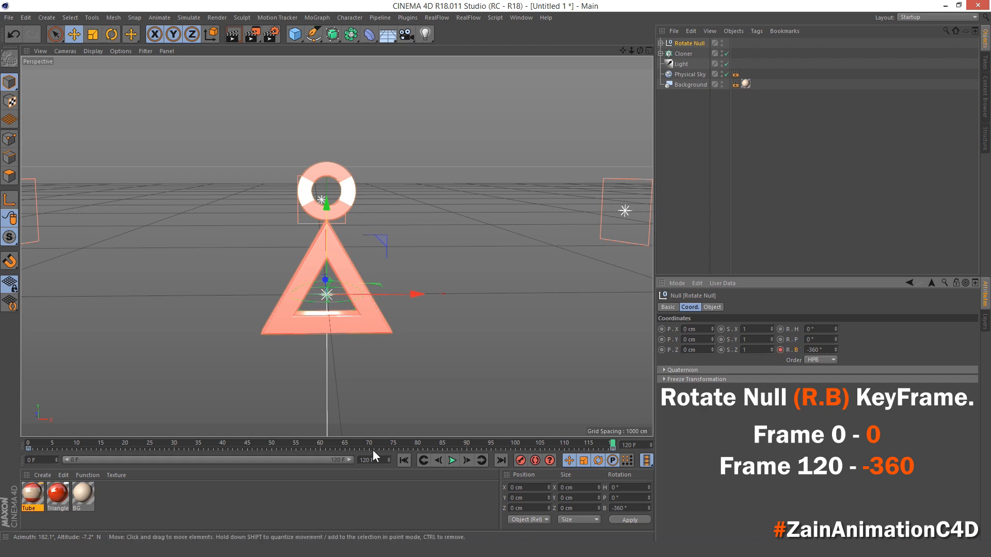
# Step: Play the combined rotation from frame 0 in the Perspective view and return to the start of the timeline
pyautogui.click(404, 460)
pyautogui.click(453, 460)
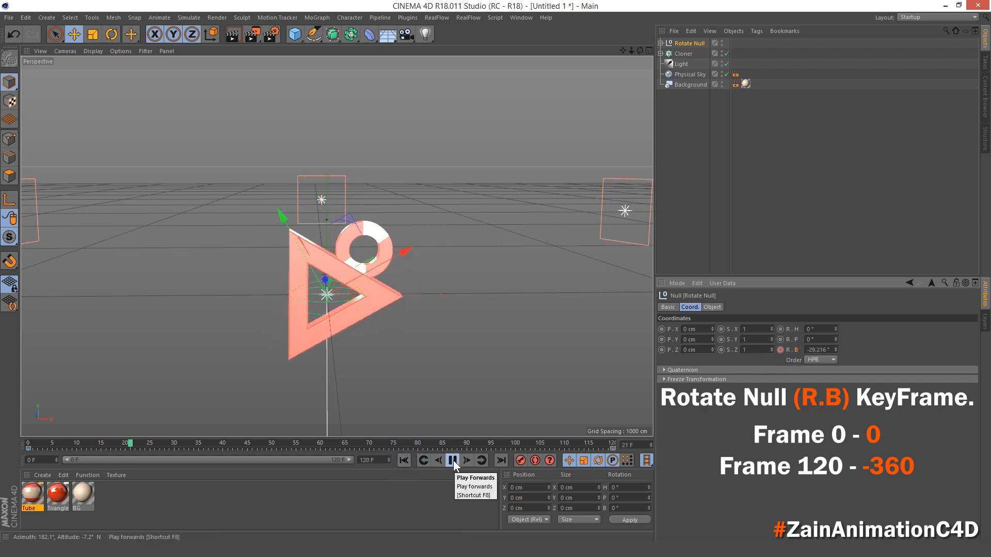
pyautogui.click(452, 460)
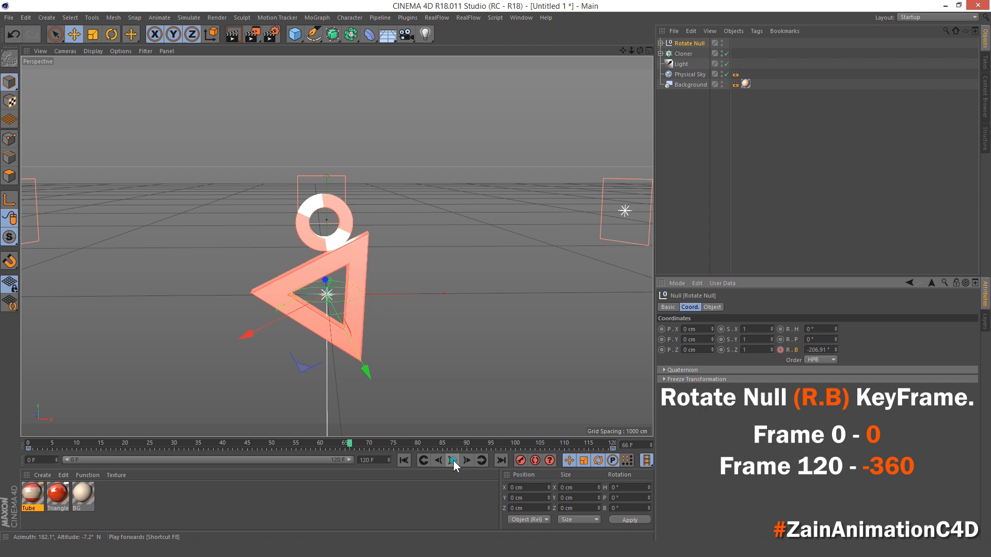
pyautogui.click(403, 460)
pyautogui.keyDown('alt'); pyautogui.moveTo(355, 348); pyautogui.dragTo(380, 298); pyautogui.keyUp('alt')
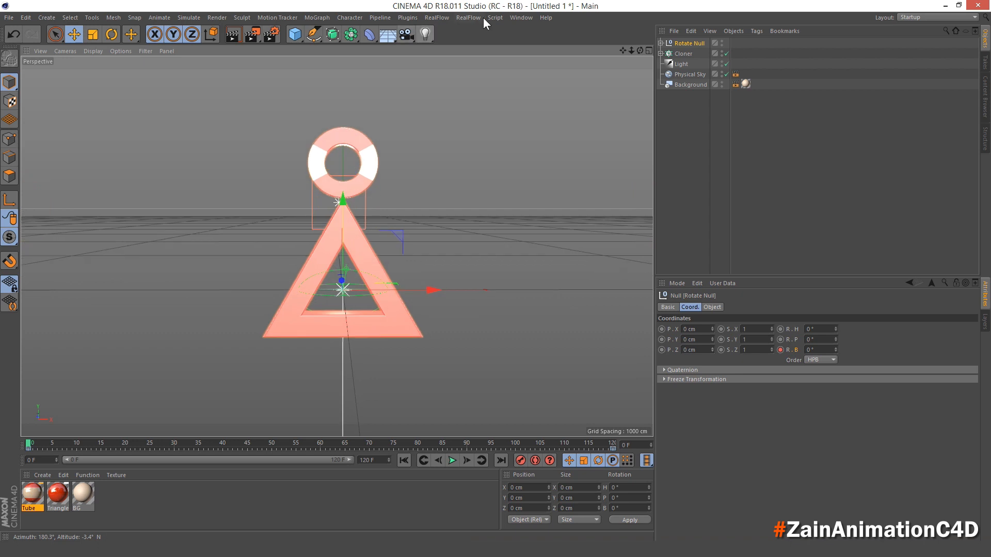
# Step: In the F-Curve timeline, set all keys of Rotate Null, Tube Null and Tube to linear interpolation and close the window
pyautogui.click(519, 17)
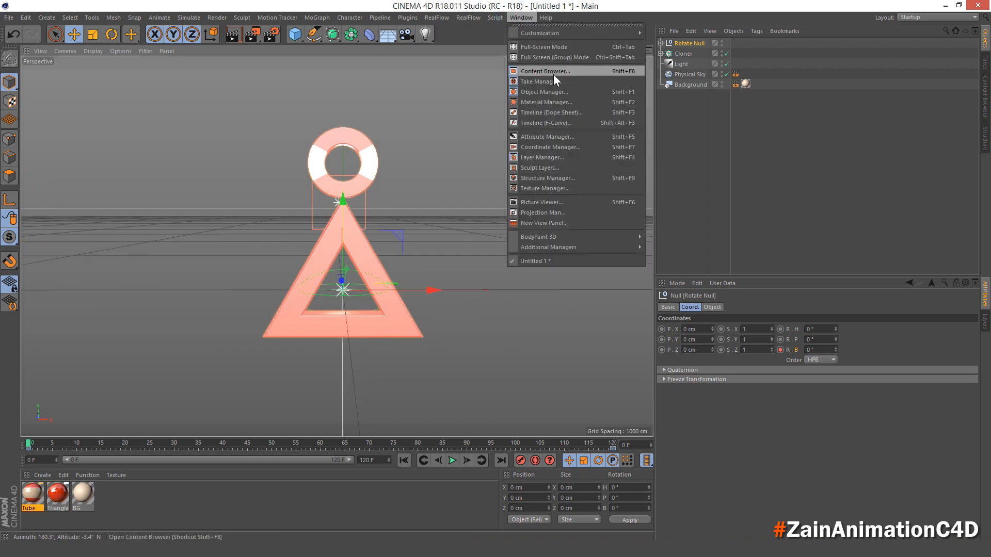
pyautogui.click(574, 127)
pyautogui.click(627, 182)
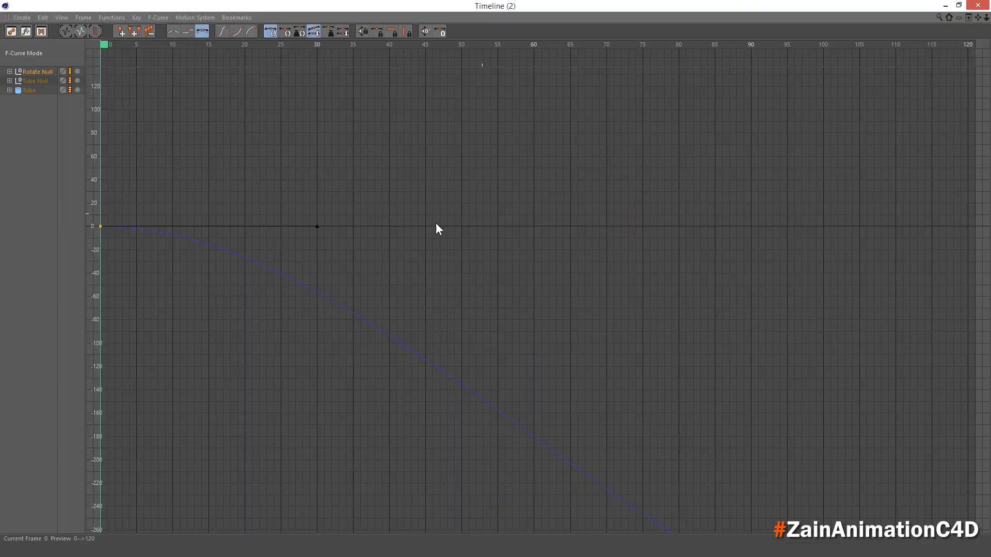
pyautogui.press('h')
pyautogui.moveTo(43, 163); pyautogui.dragTo(21, 109)
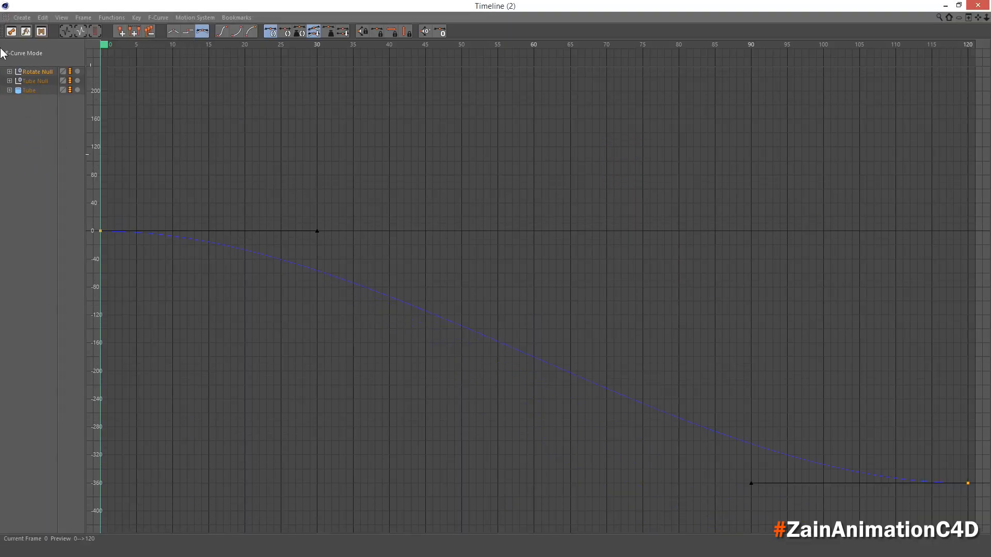
pyautogui.press('h')
pyautogui.scroll(-5, 536, 199)
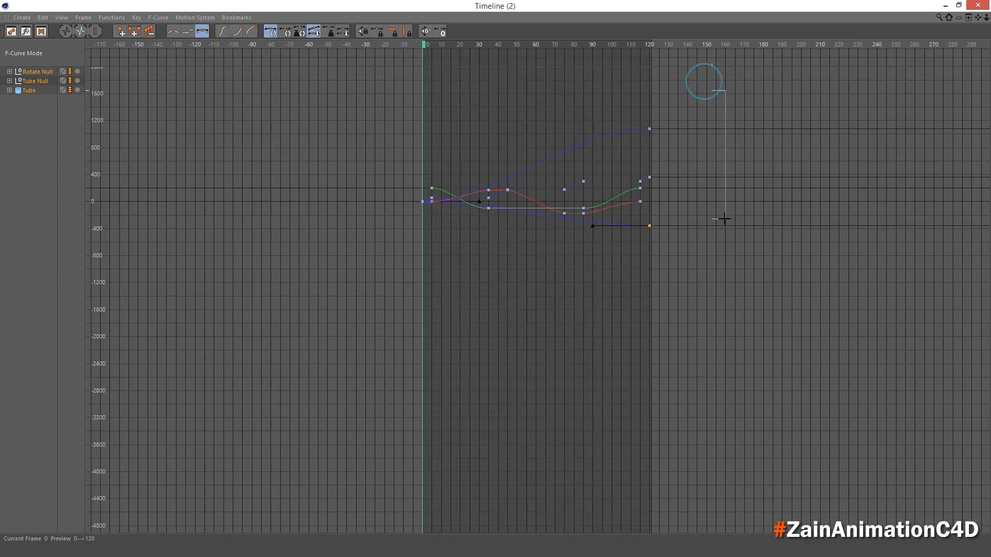
pyautogui.moveTo(724, 219); pyautogui.dragTo(355, 336)
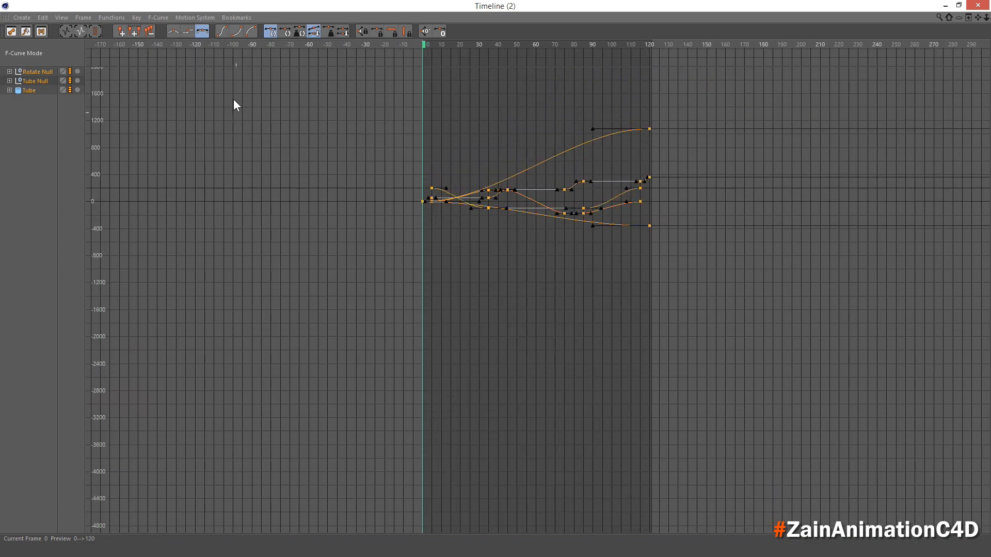
pyautogui.click(175, 33)
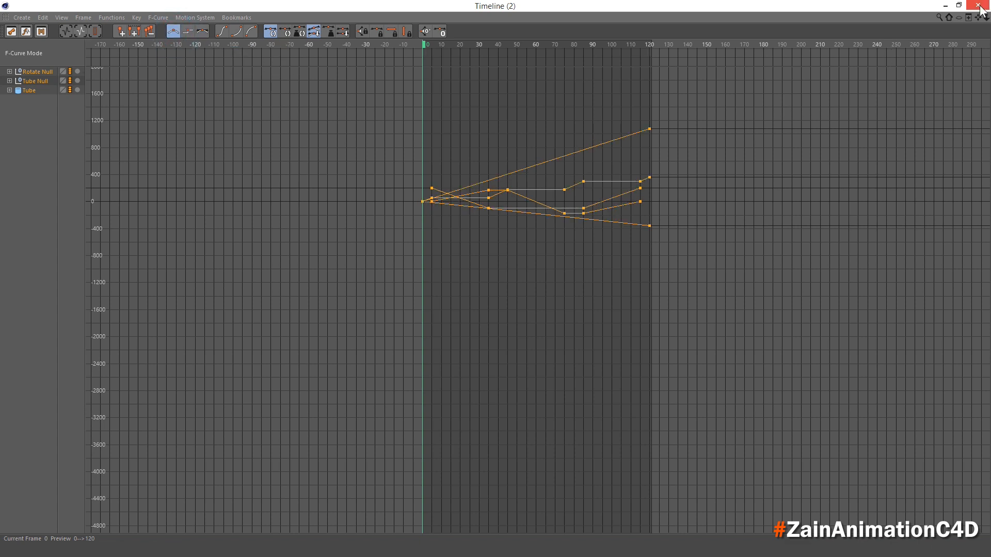
pyautogui.click(979, 6)
# Step: Briefly play the linear animation in the Perspective view and go back to frame 0
pyautogui.click(453, 460)
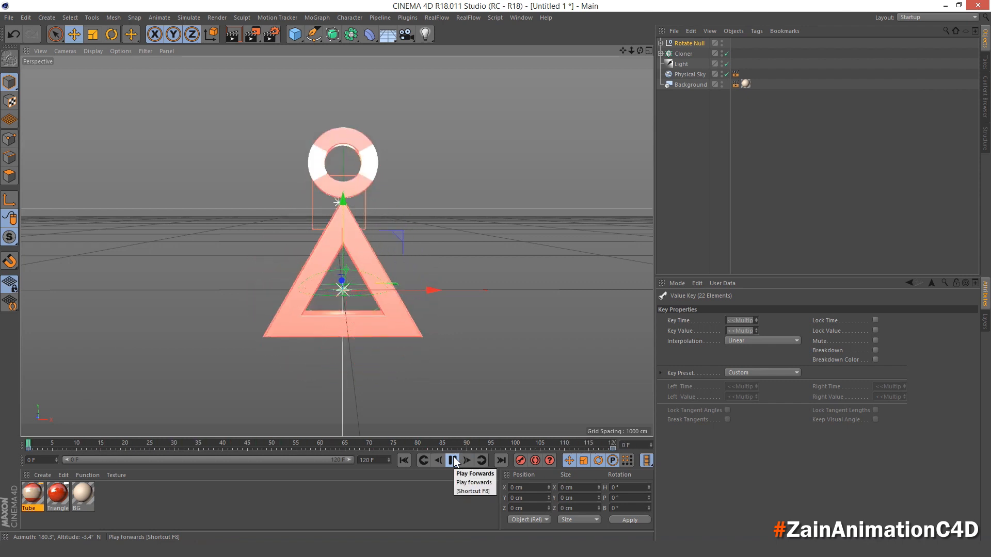
pyautogui.click(453, 460)
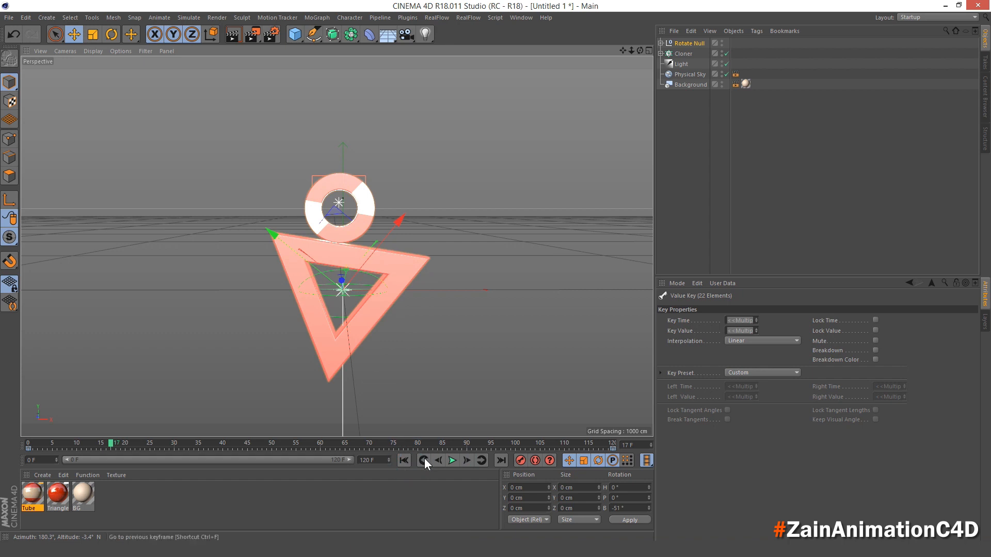
pyautogui.click(424, 460)
# Step: Review the animation in the maximized Front view by playing it, rewinding, and scrubbing from frame 0 to frame 120
pyautogui.middleClick(435, 332)
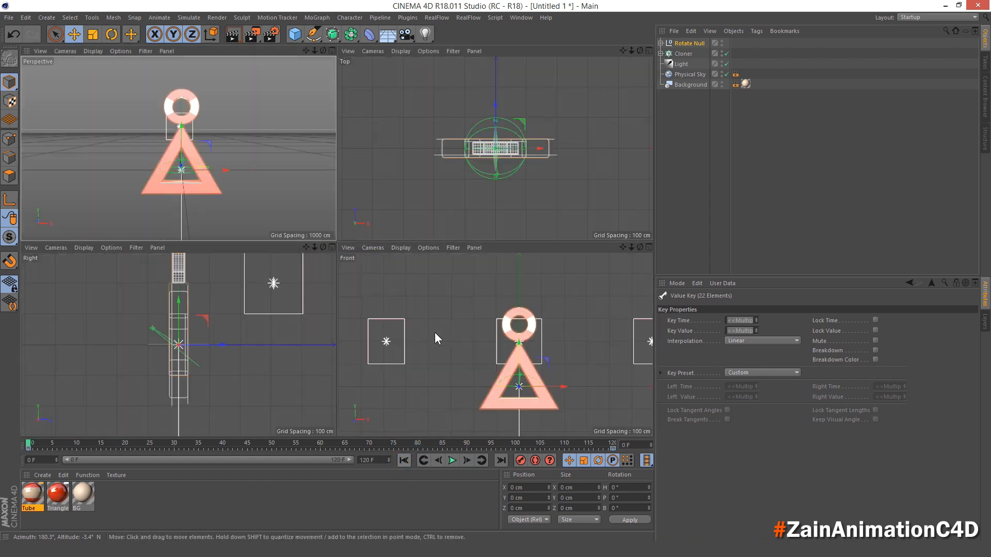
pyautogui.middleClick(435, 332)
pyautogui.scroll(3, 456, 343)
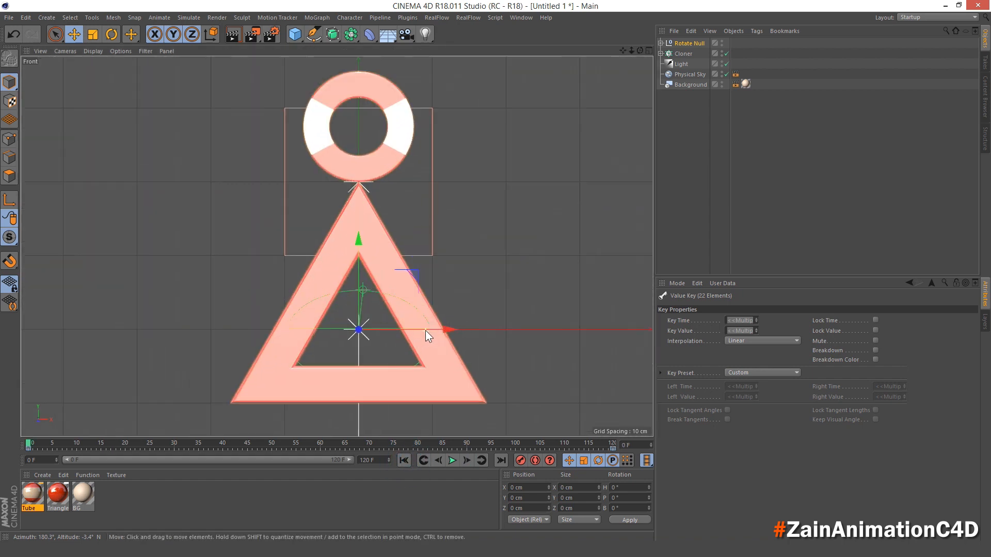
pyautogui.scroll(-3, 422, 332)
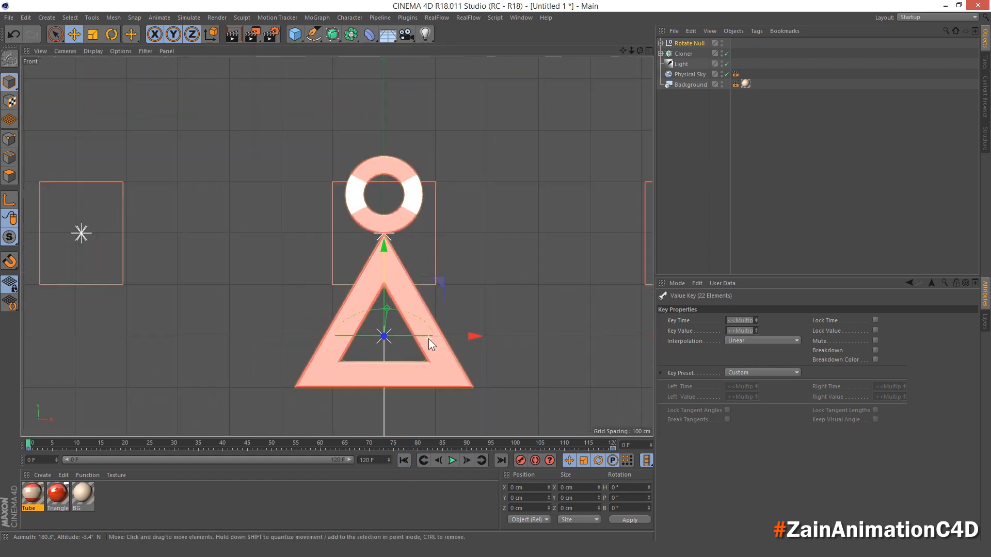
pyautogui.keyDown('alt'); pyautogui.moveTo(428, 339); pyautogui.dragTo(416, 336, button='middle'); pyautogui.keyUp('alt')
pyautogui.click(452, 461)
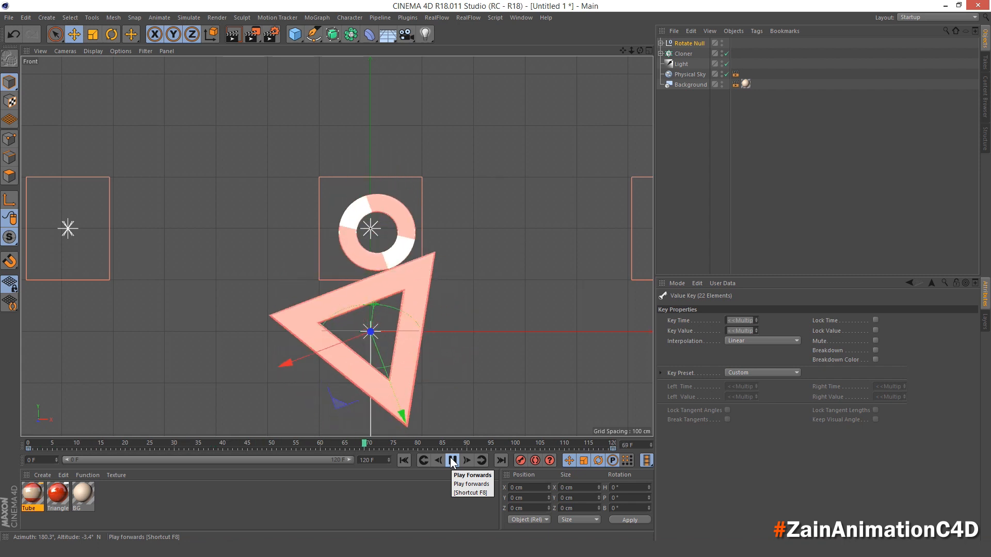
pyautogui.click(452, 461)
pyautogui.click(403, 459)
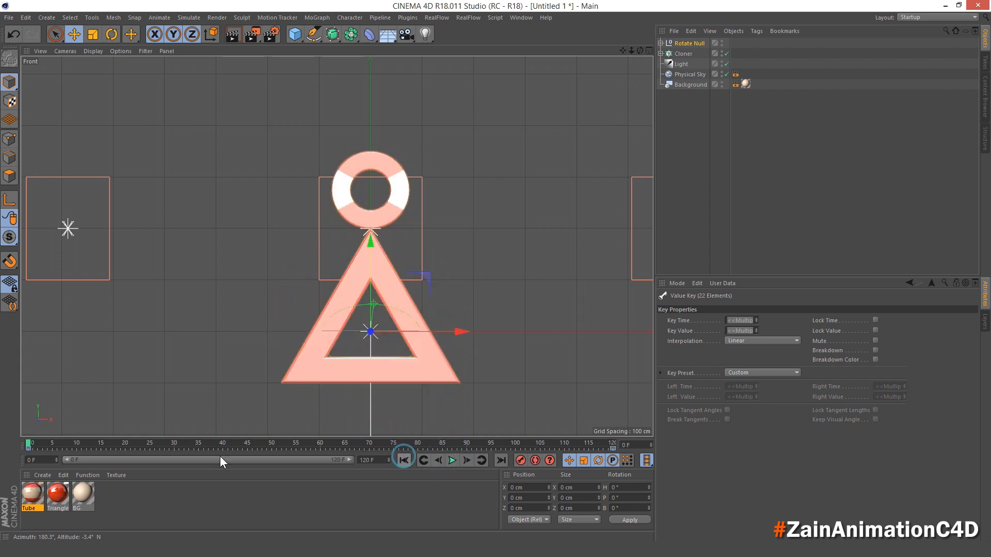
pyautogui.moveTo(29, 443); pyautogui.dragTo(664, 445)
# Step: Switch back to the maximized Perspective view and frame the tube and triangle closely
pyautogui.middleClick(539, 318)
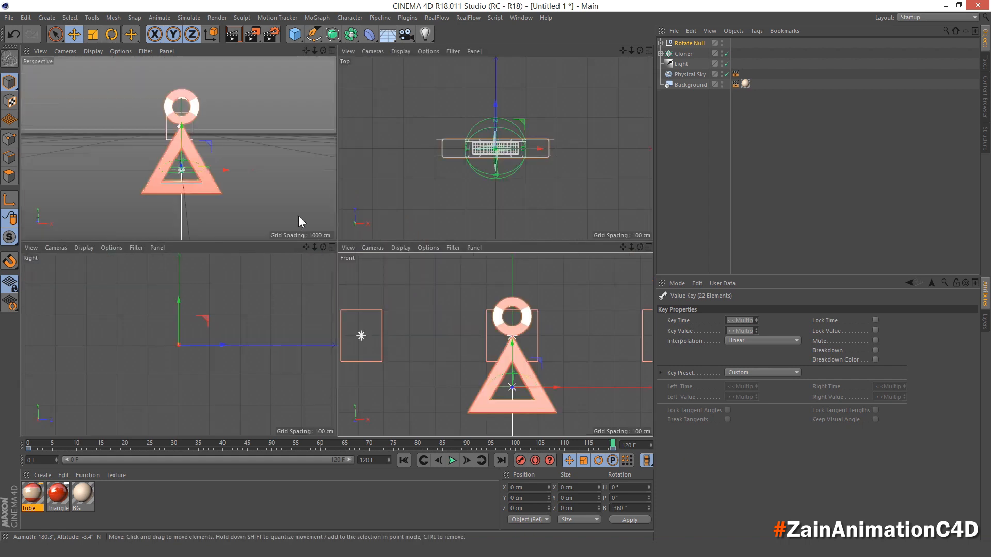
pyautogui.middleClick(217, 178)
pyautogui.scroll(1, 329, 296)
pyautogui.keyDown('alt'); pyautogui.moveTo(316, 295); pyautogui.dragTo(289, 294, button='middle'); pyautogui.keyUp('alt')
pyautogui.moveTo(307, 323)
pyautogui.keyDown('alt'); pyautogui.mouseDown()
pyautogui.moveTo(297, 327)
pyautogui.moveTo(320, 324)
pyautogui.moveTo(307, 327)
pyautogui.mouseUp(); pyautogui.keyUp('alt')
pyautogui.scroll(1, 308, 321)
pyautogui.keyDown('alt'); pyautogui.moveTo(312, 305); pyautogui.dragTo(329, 325, button='middle'); pyautogui.keyUp('alt')
# Step: Add the Ambient Occlusion and Global Illumination effects to the render settings and close them
pyautogui.click(273, 34)
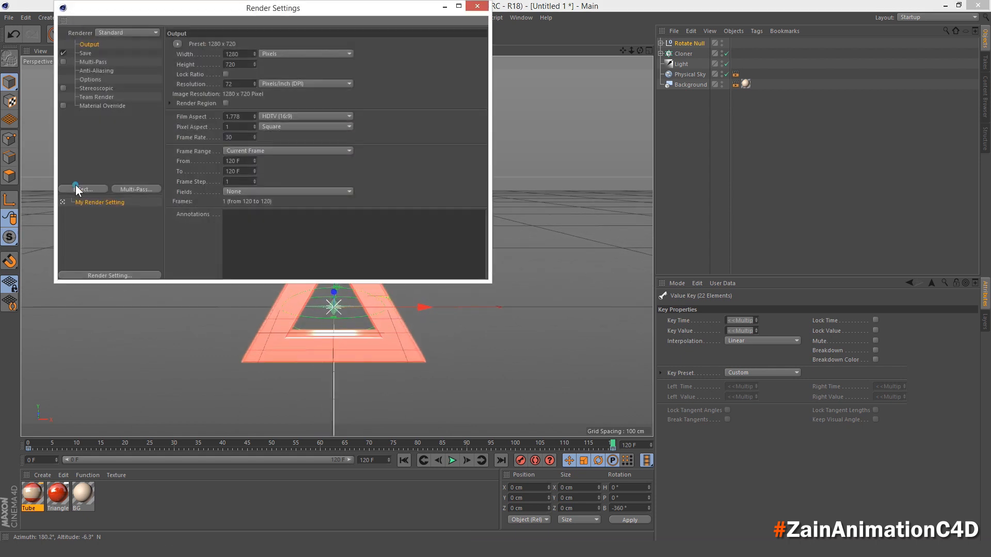
pyautogui.click(76, 187)
pyautogui.click(133, 253)
pyautogui.click(89, 188)
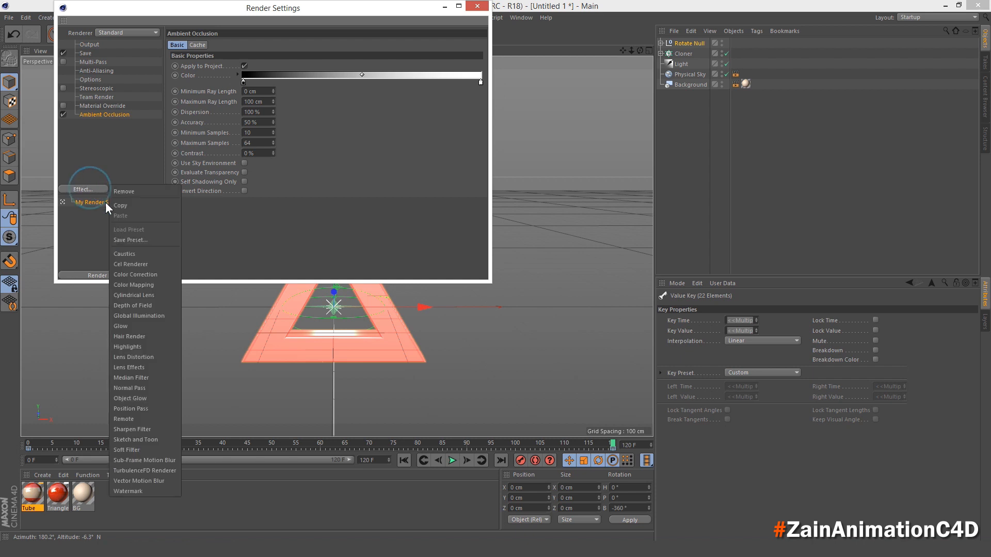
pyautogui.click(154, 315)
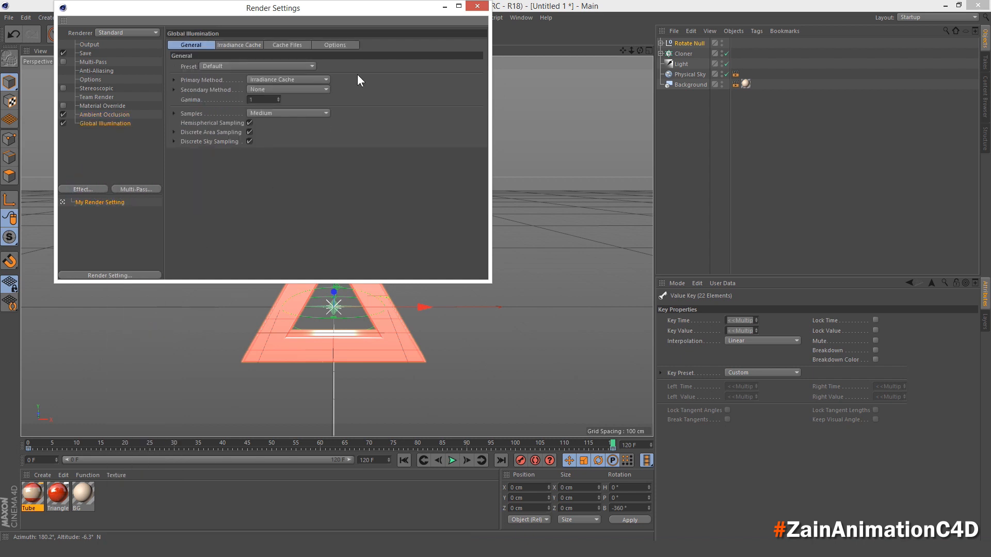
pyautogui.click(477, 6)
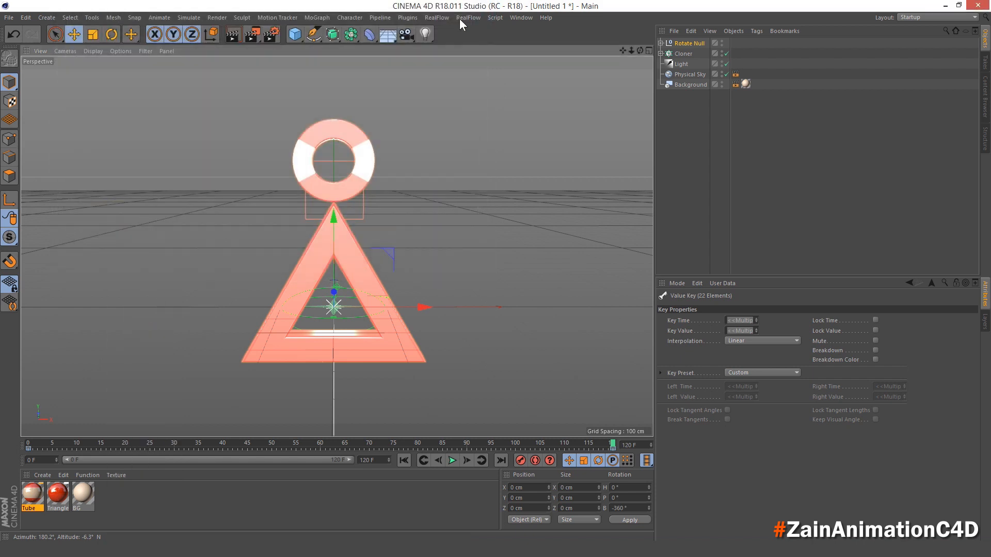
# Step: Render the Perspective view with the tube and triangle seen from a slight angle
pyautogui.keyDown('alt'); pyautogui.moveTo(255, 196); pyautogui.dragTo(328, 280); pyautogui.keyUp('alt')
pyautogui.click(233, 34)
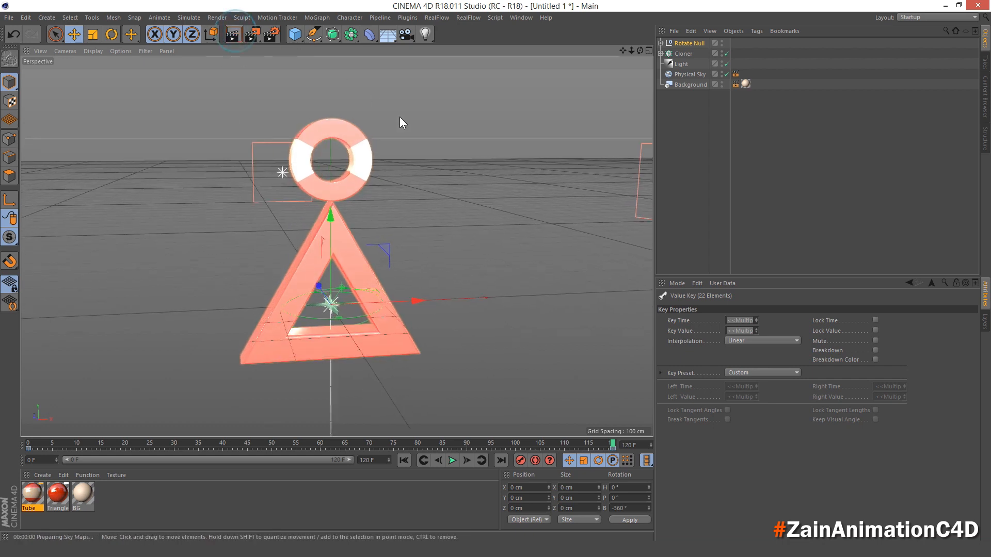